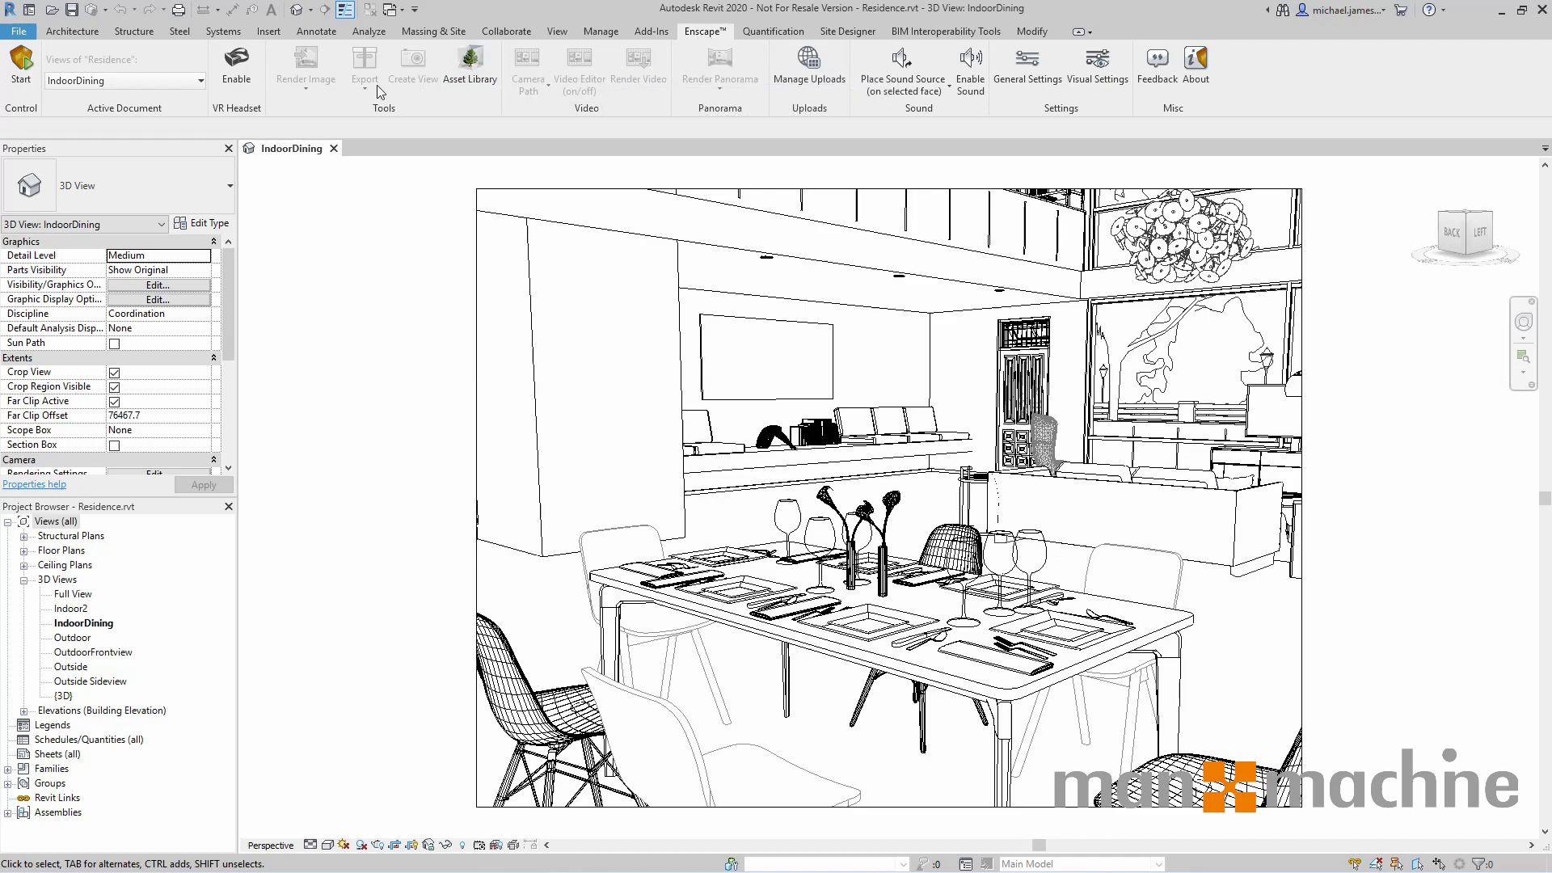
Start Enscape for the IndoorDining view, then view the customization options in its General Settings and close them.
click(25, 65)
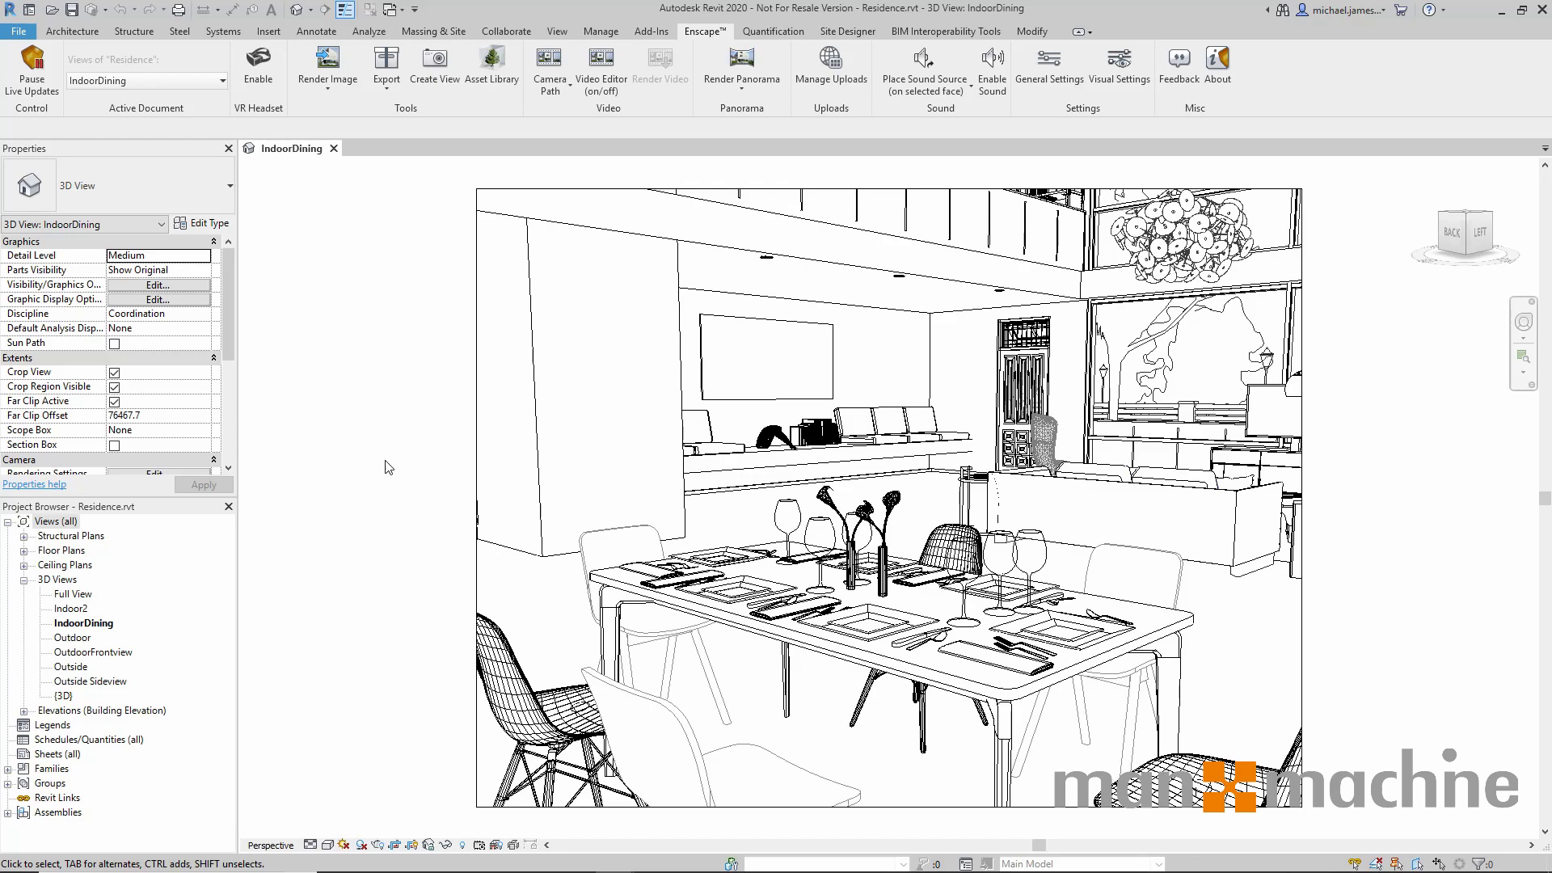
click(1048, 79)
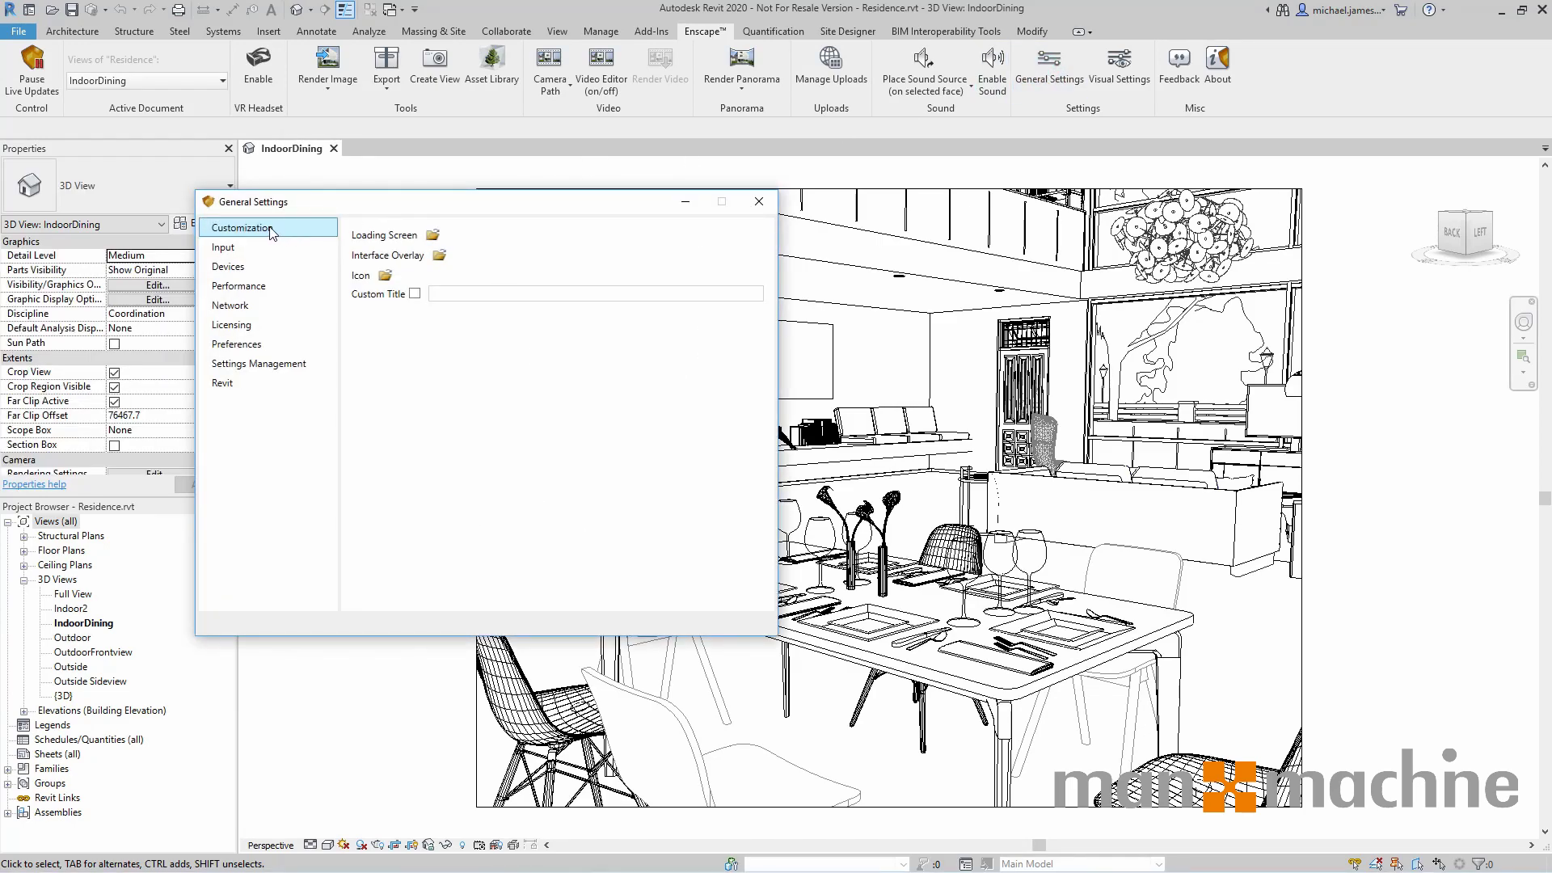
click(758, 204)
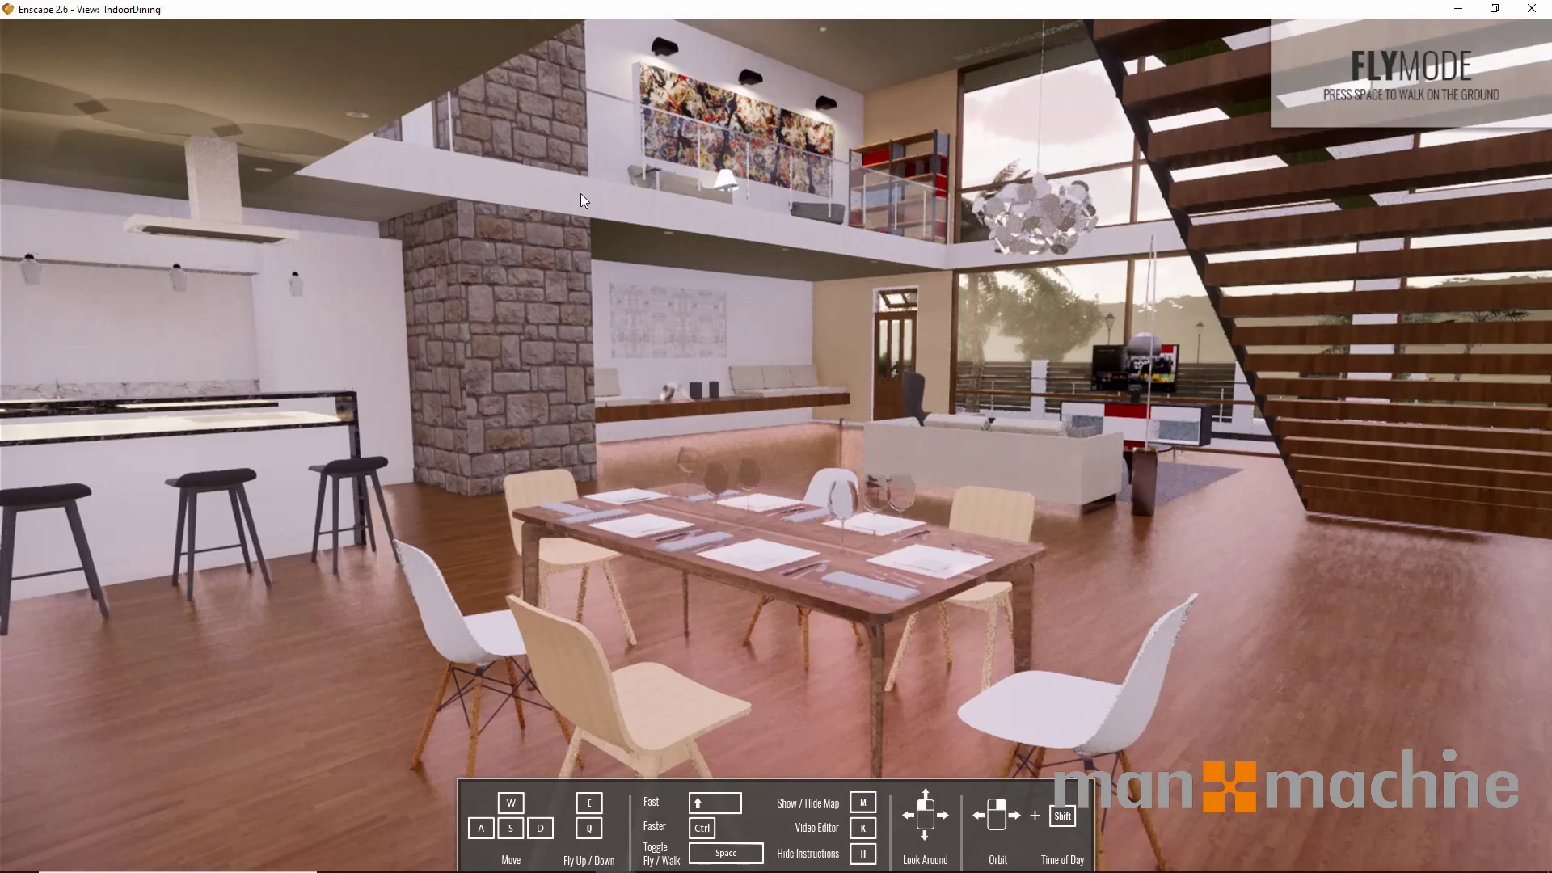
Change the rendering's time of day and arrange the Enscape and Revit windows side by side.
key(u)
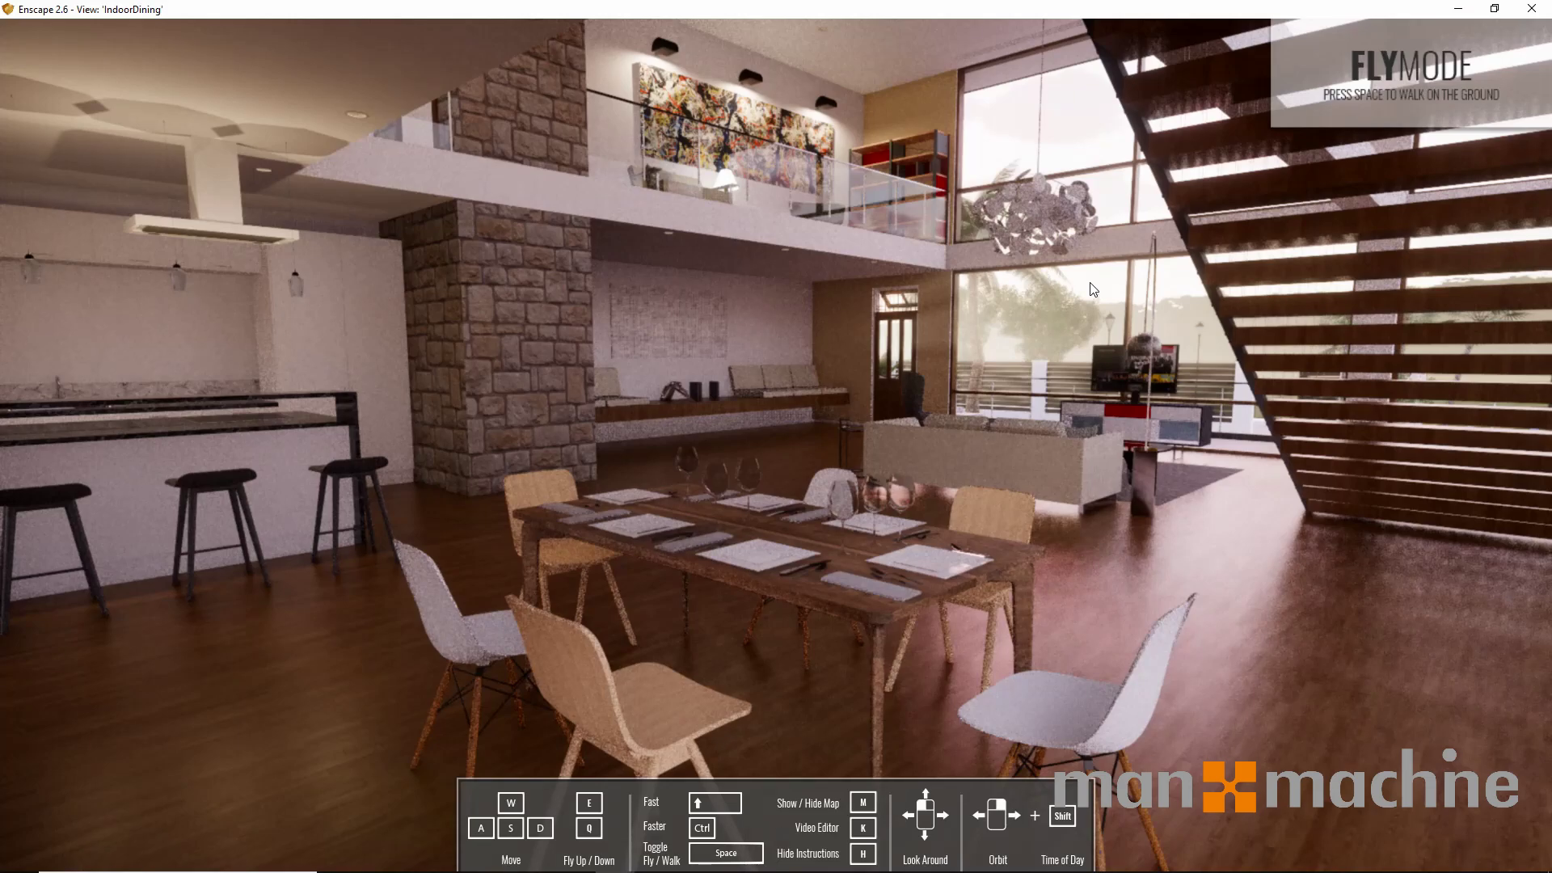
key(super+Left)
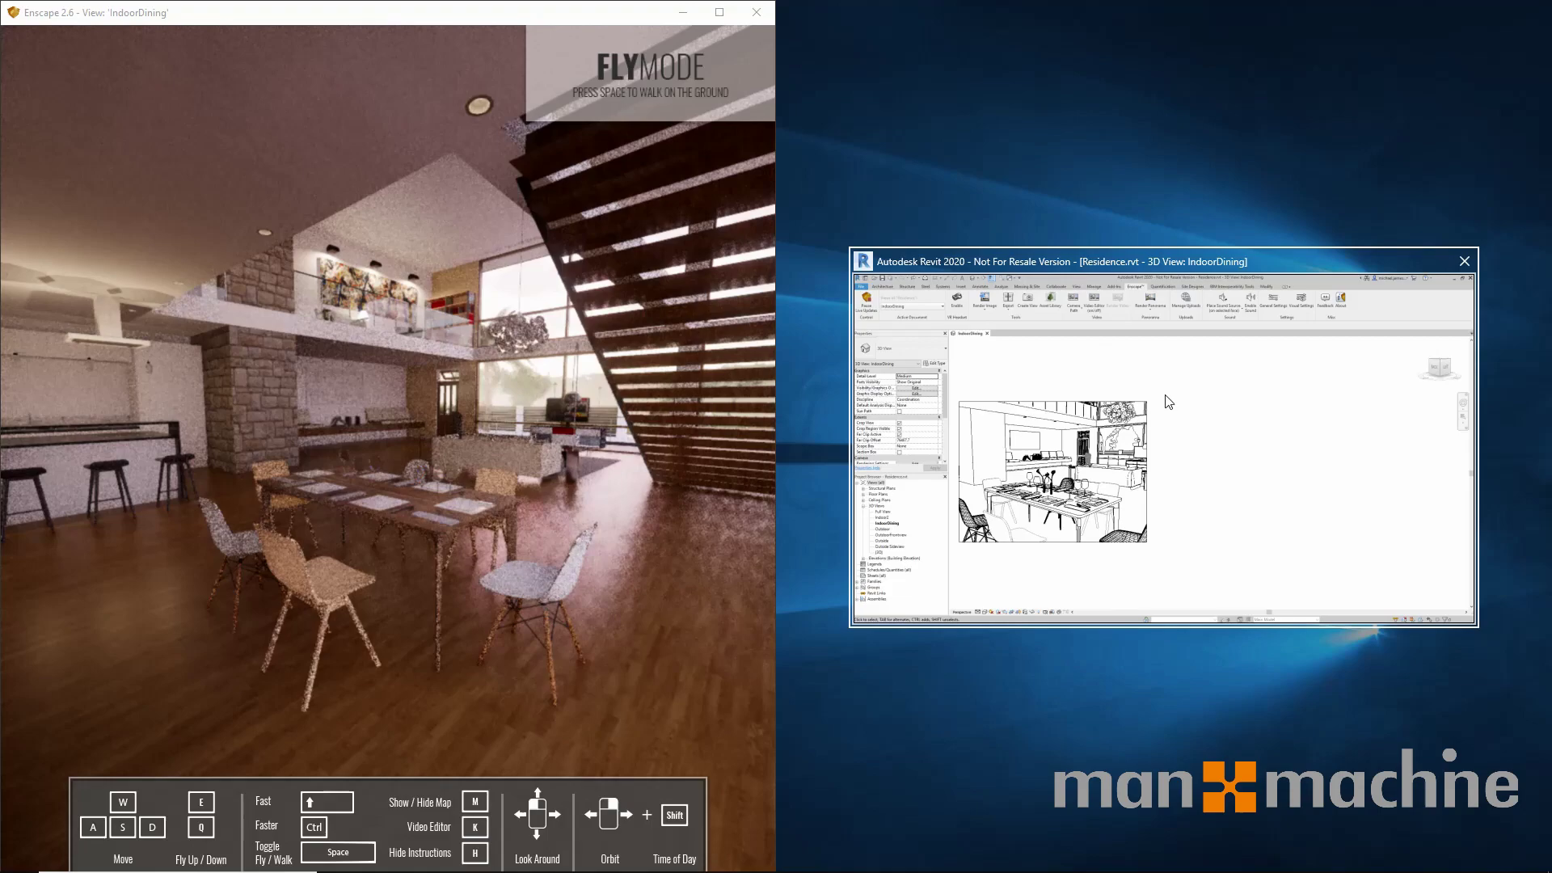
click(1171, 401)
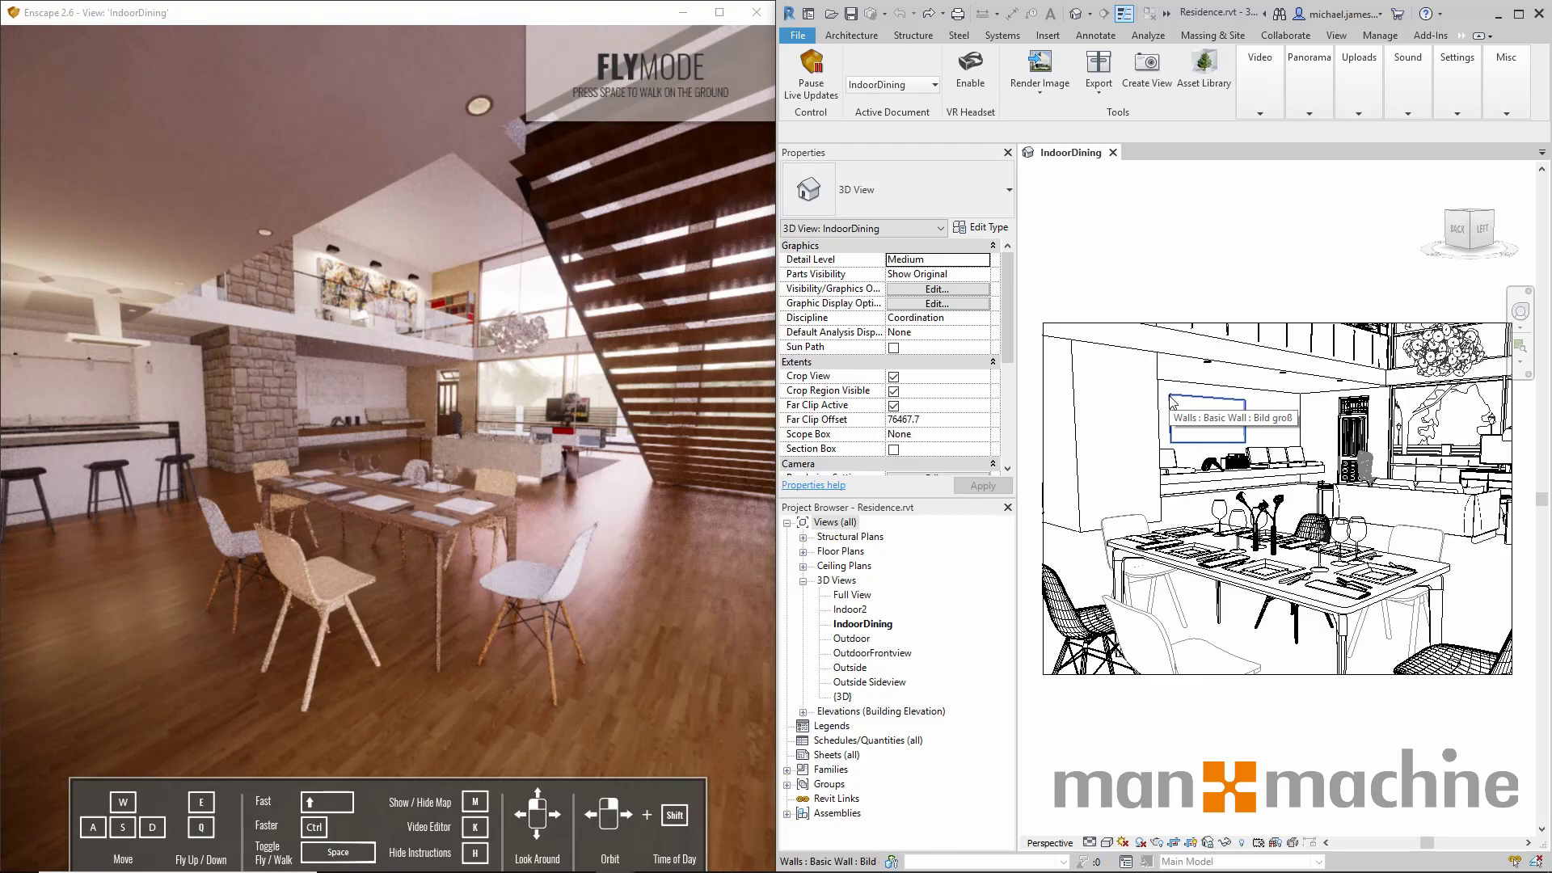
Change the Kali_Chair at the near end of the dining table to the Munich_Lounge_Chair type.
click(1154, 631)
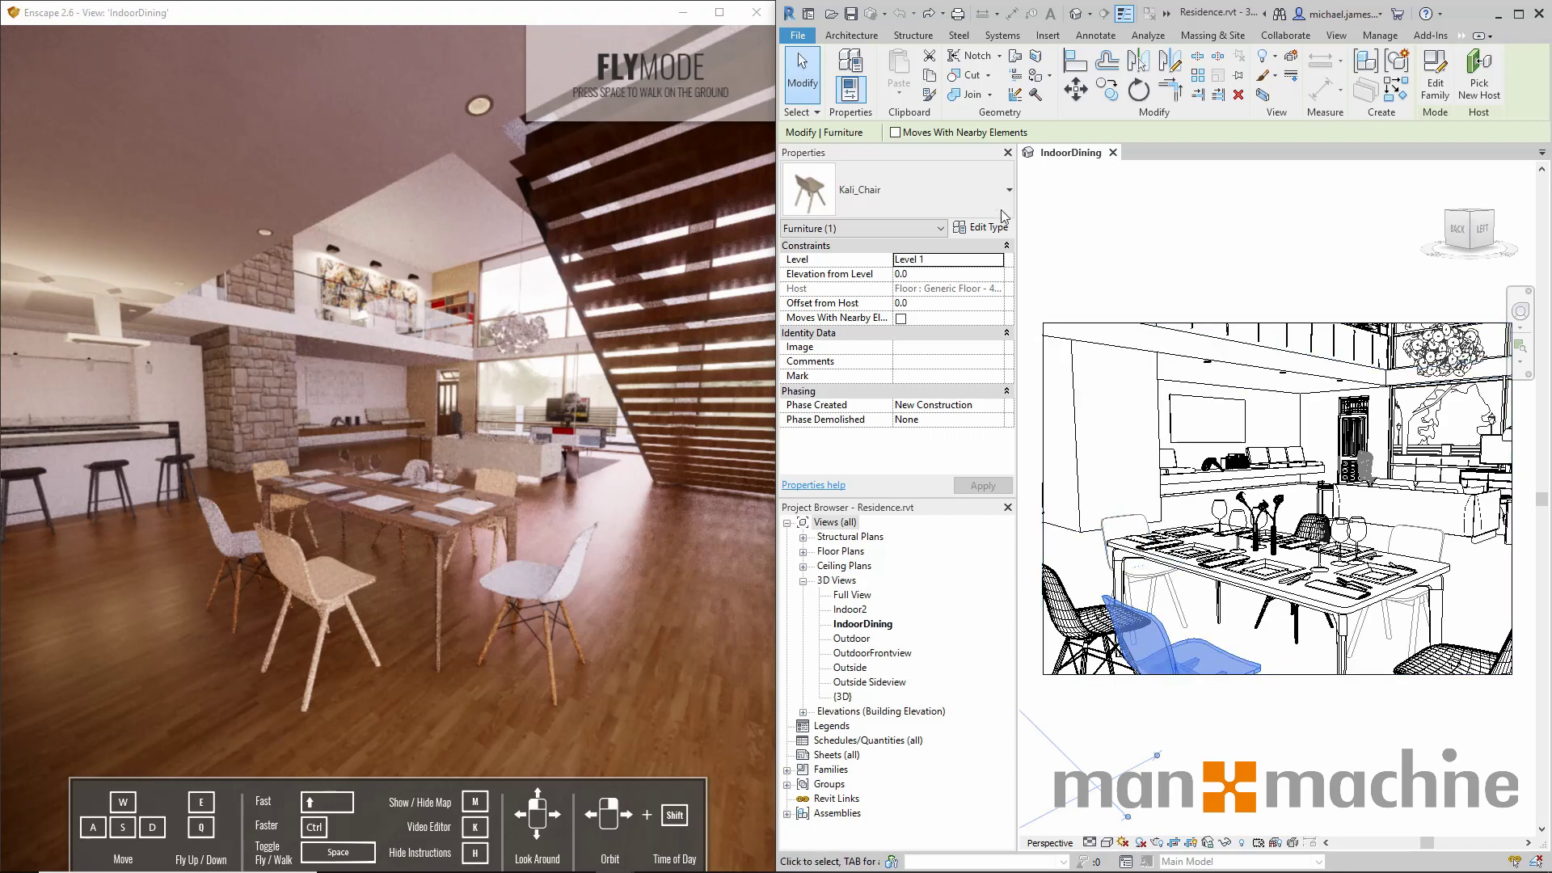
click(970, 202)
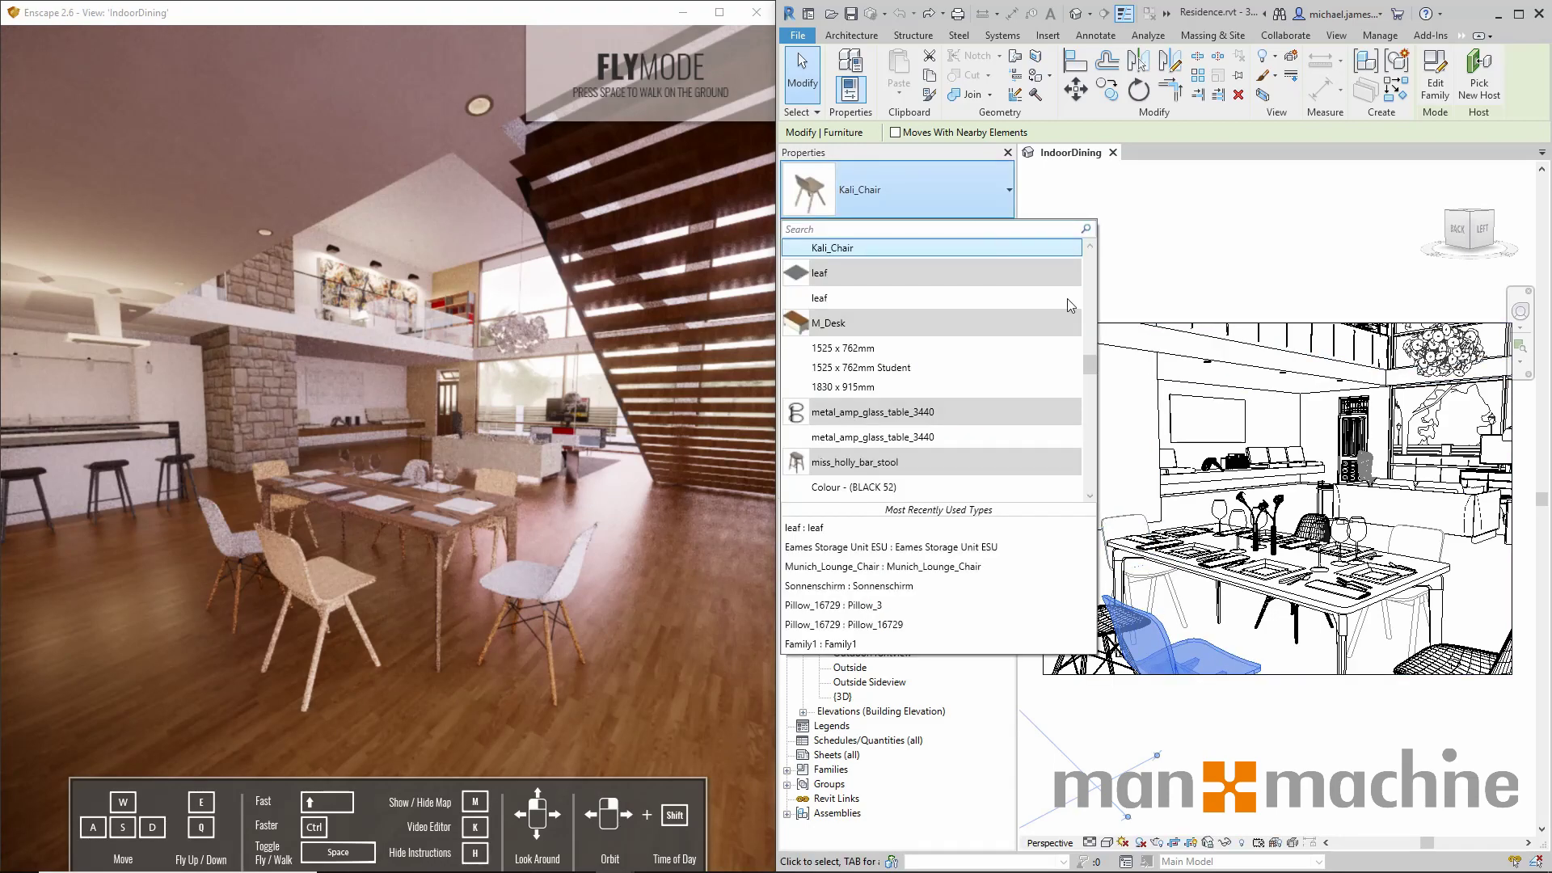
drag(1091, 361, 1093, 401)
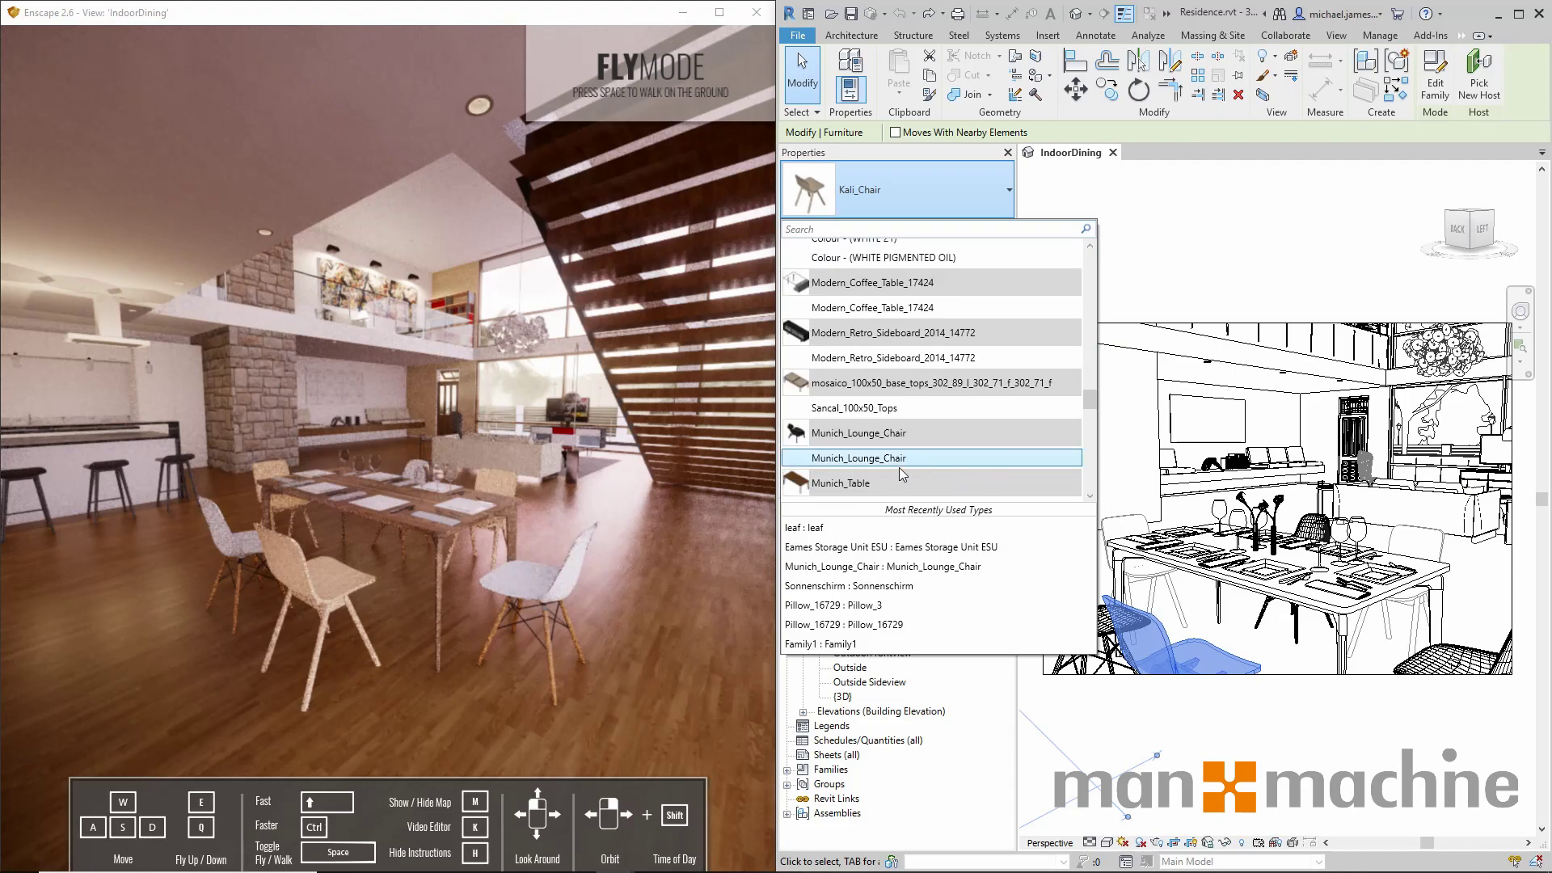
click(869, 460)
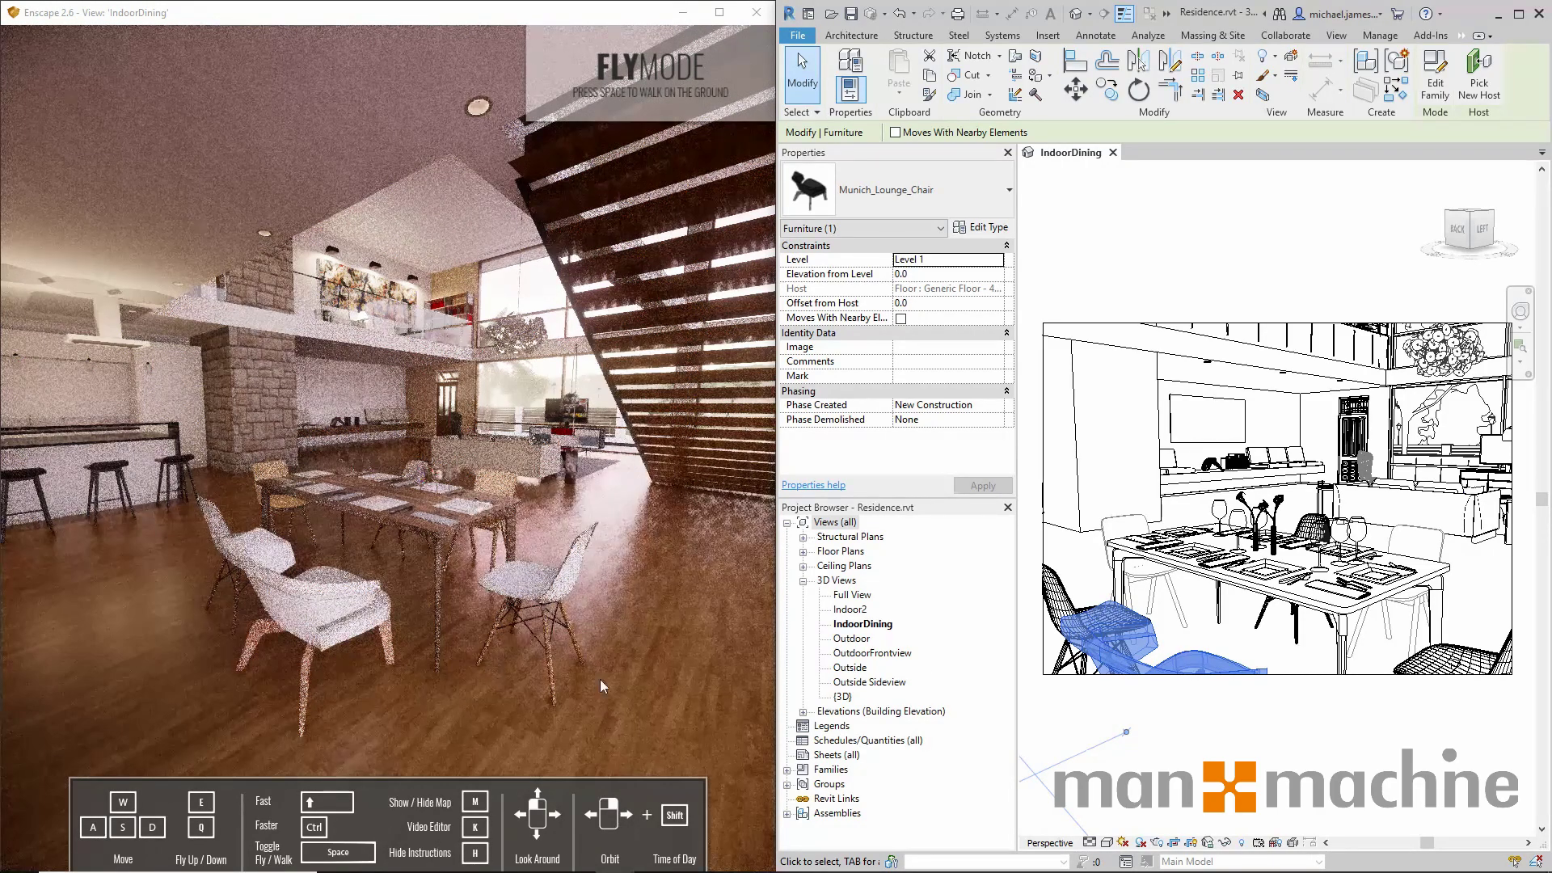
Set the material of the 50 mm top layer in the Generic Floor - 400mm type to Oak Flooring.
click(1187, 509)
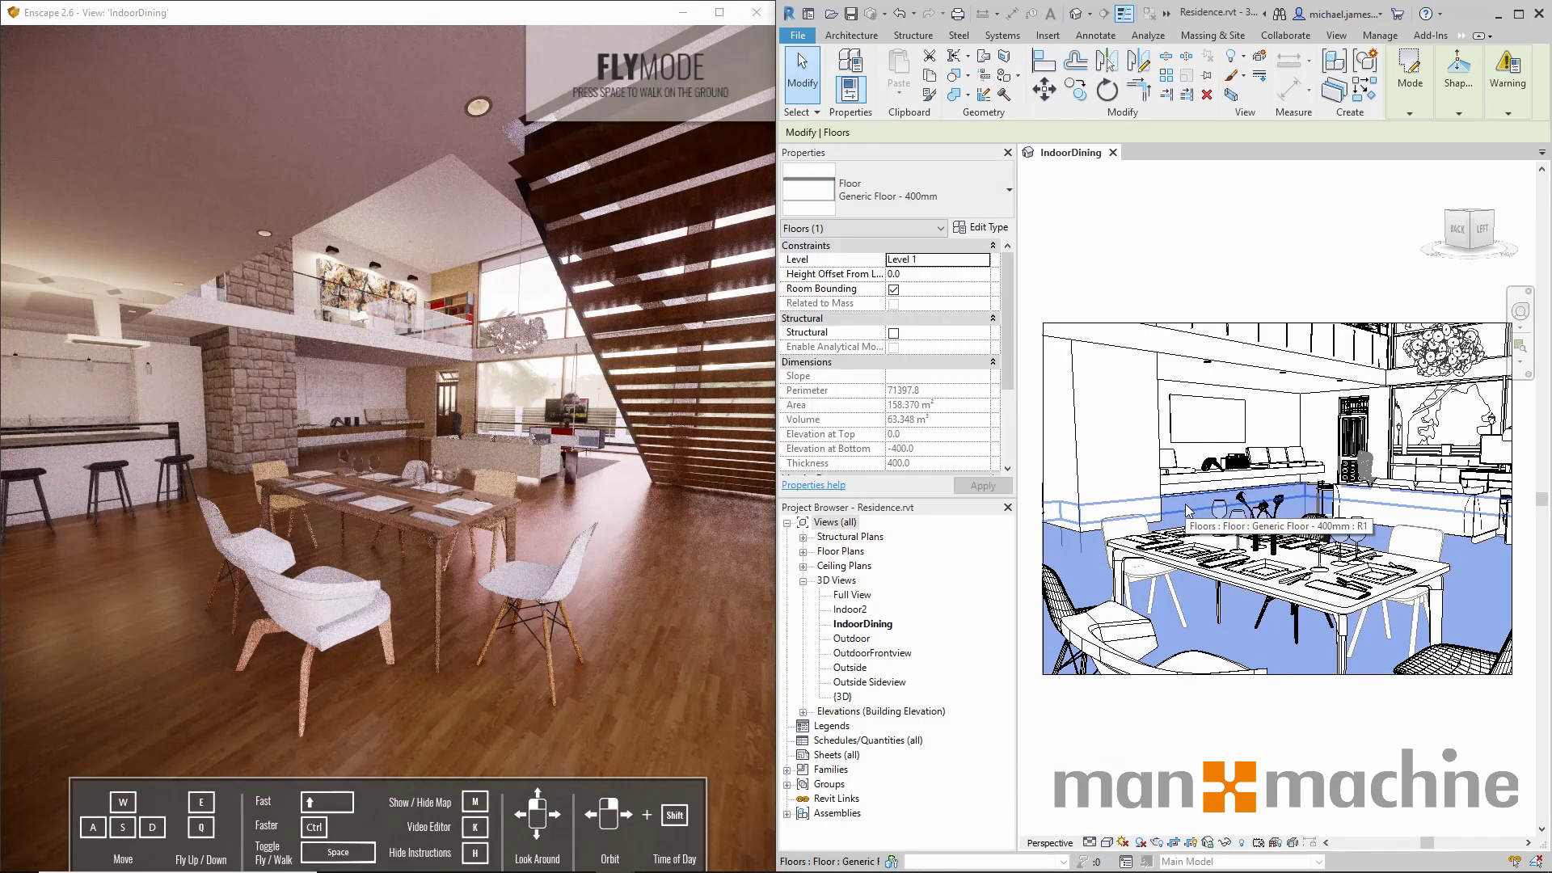
click(987, 229)
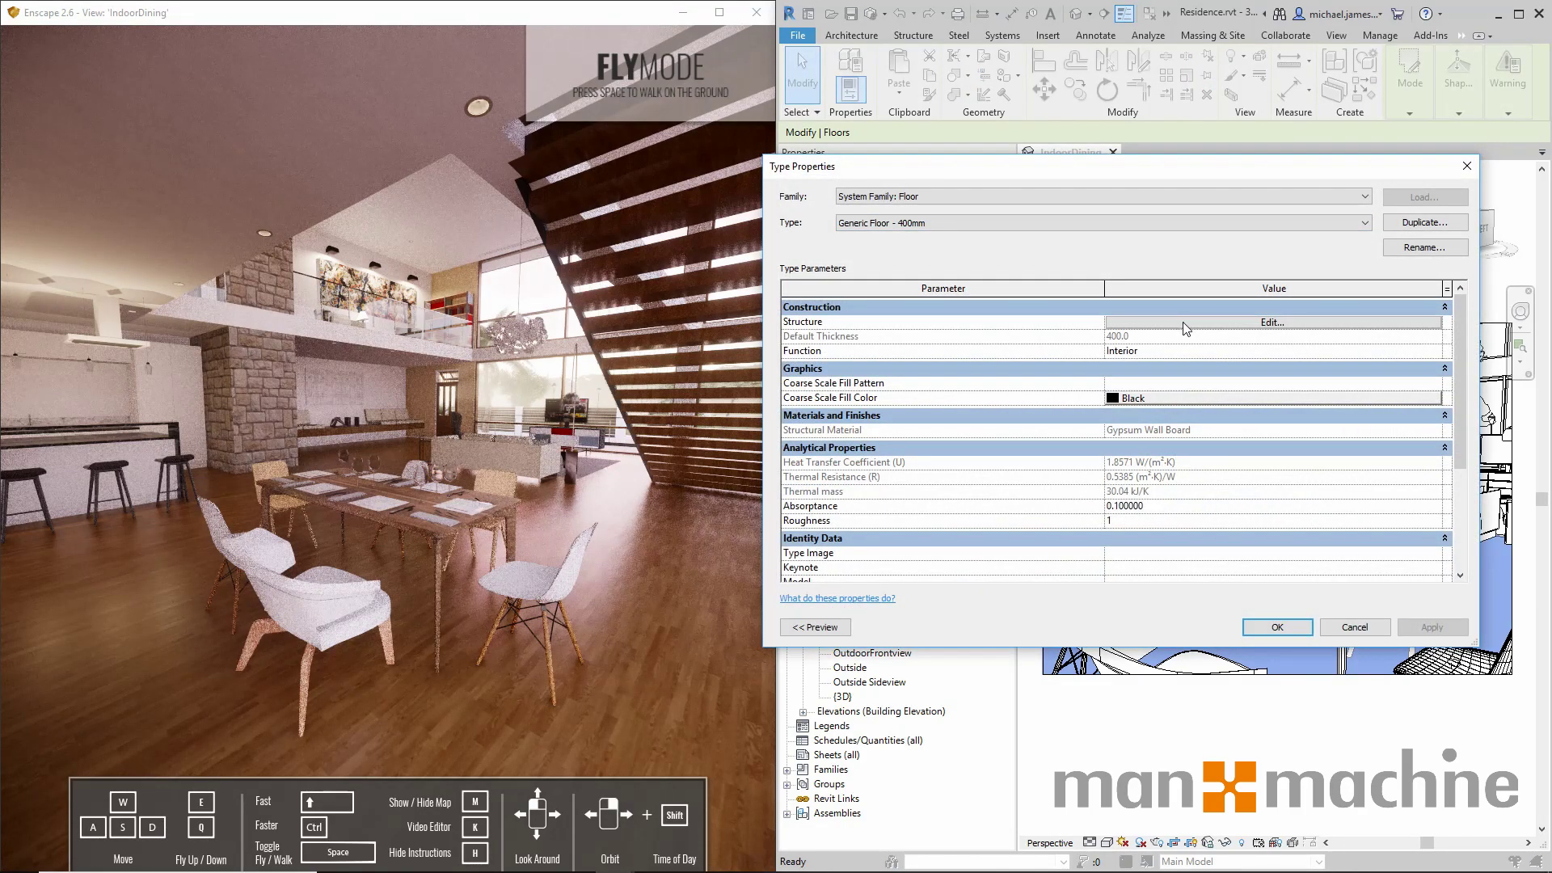
click(1185, 326)
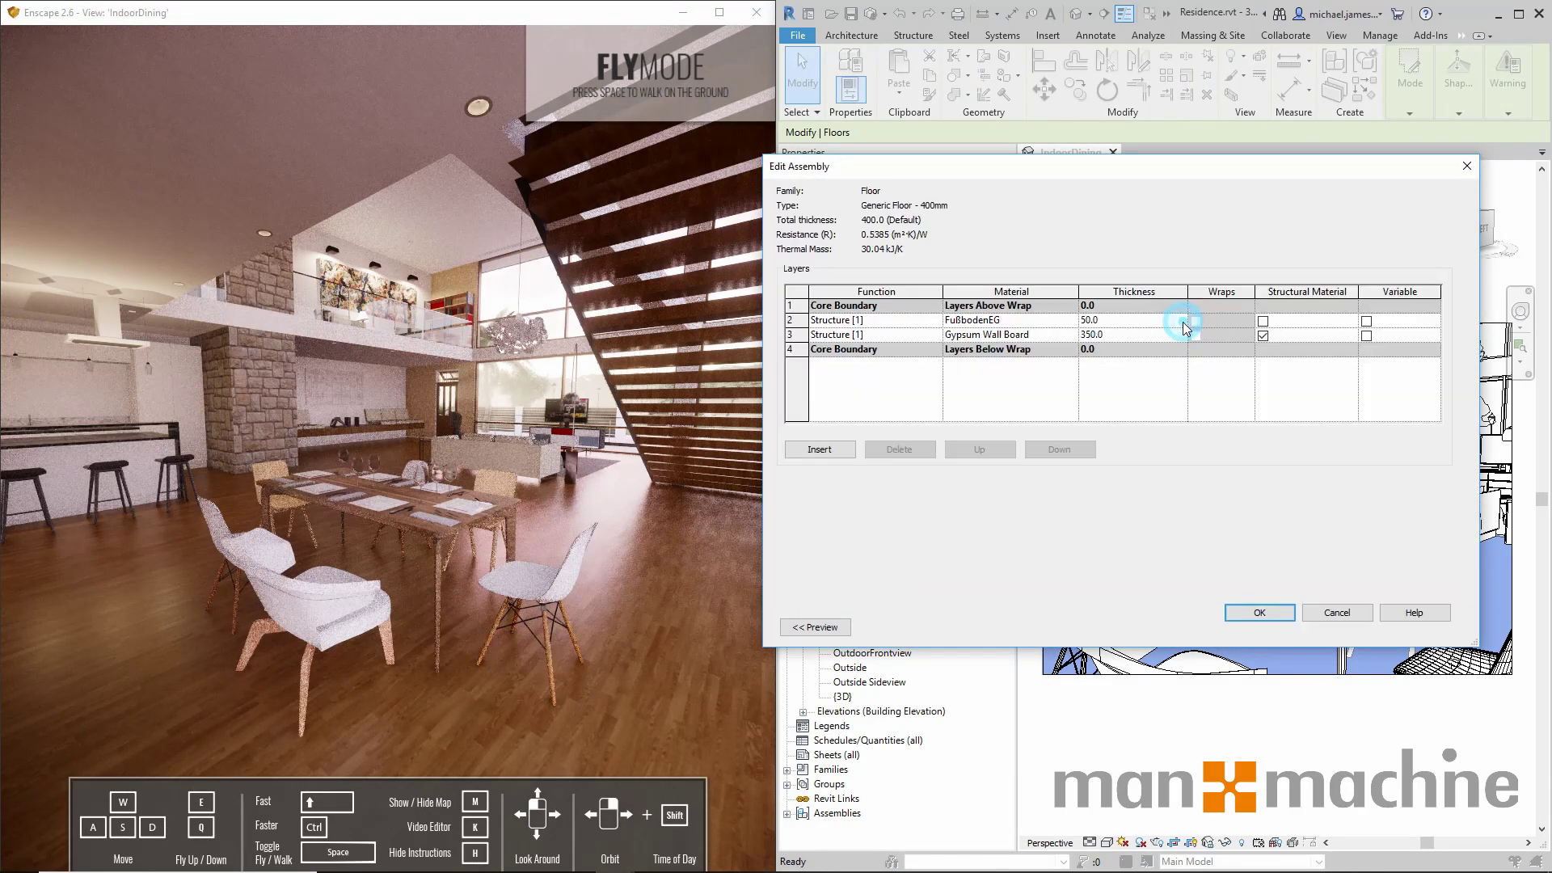
click(1076, 322)
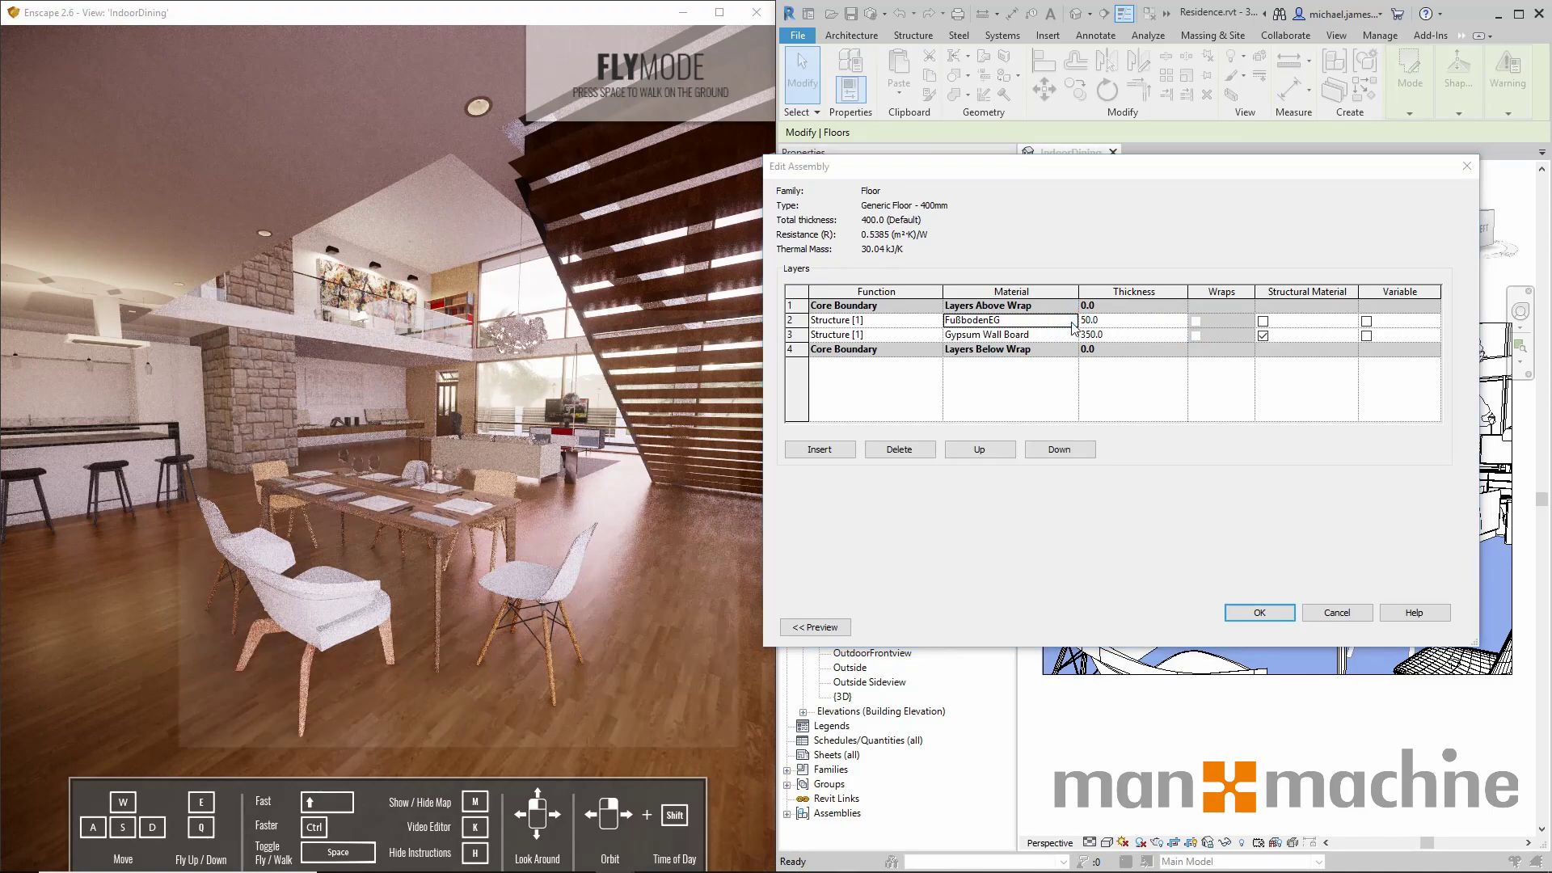
click(1073, 322)
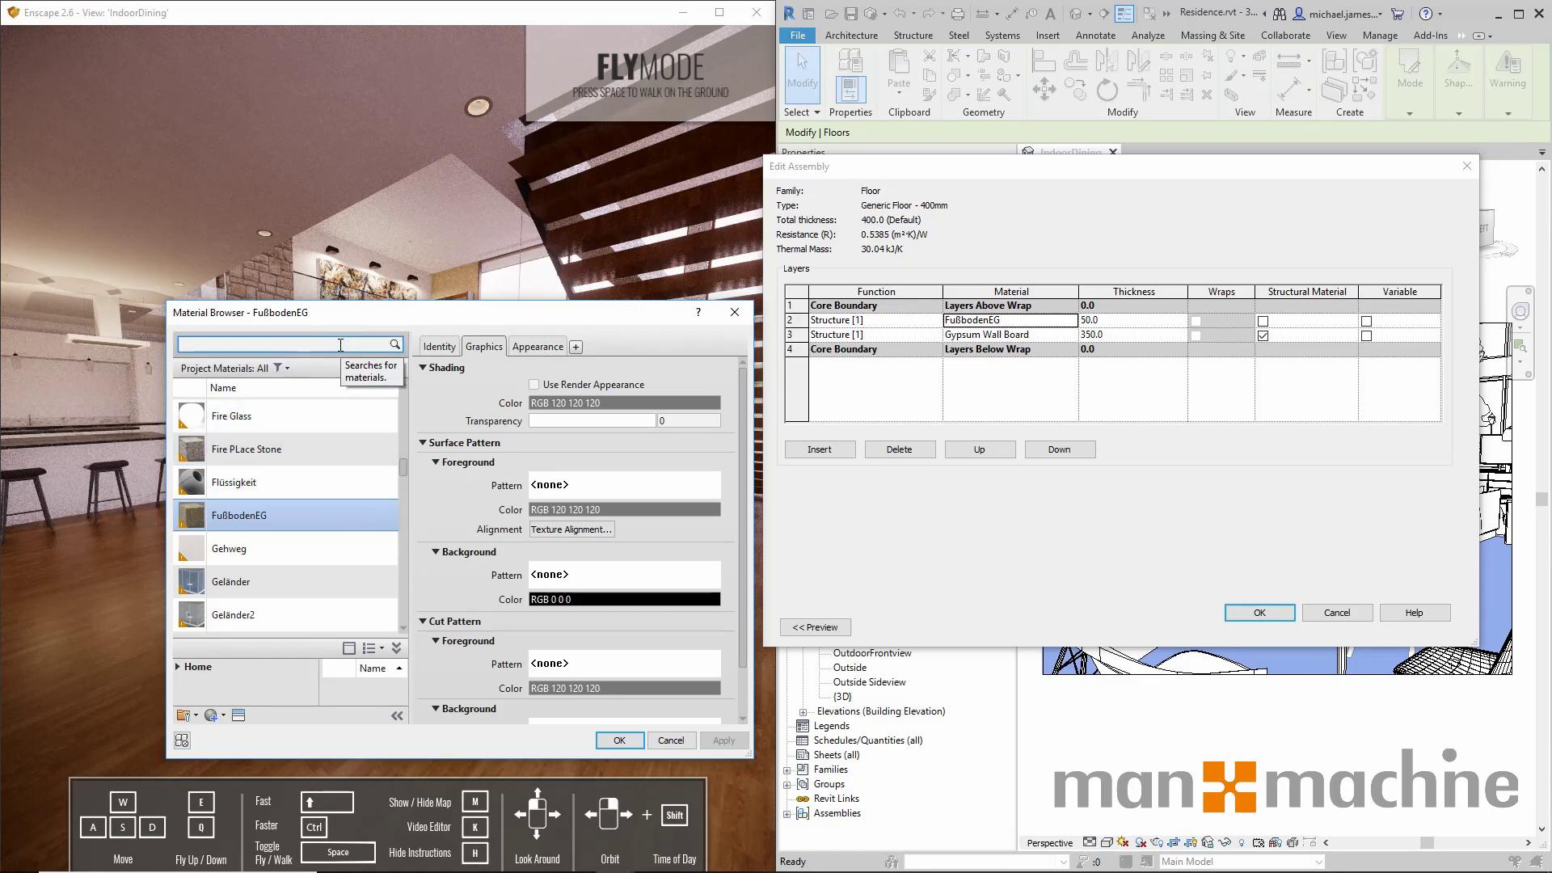
text(ak)
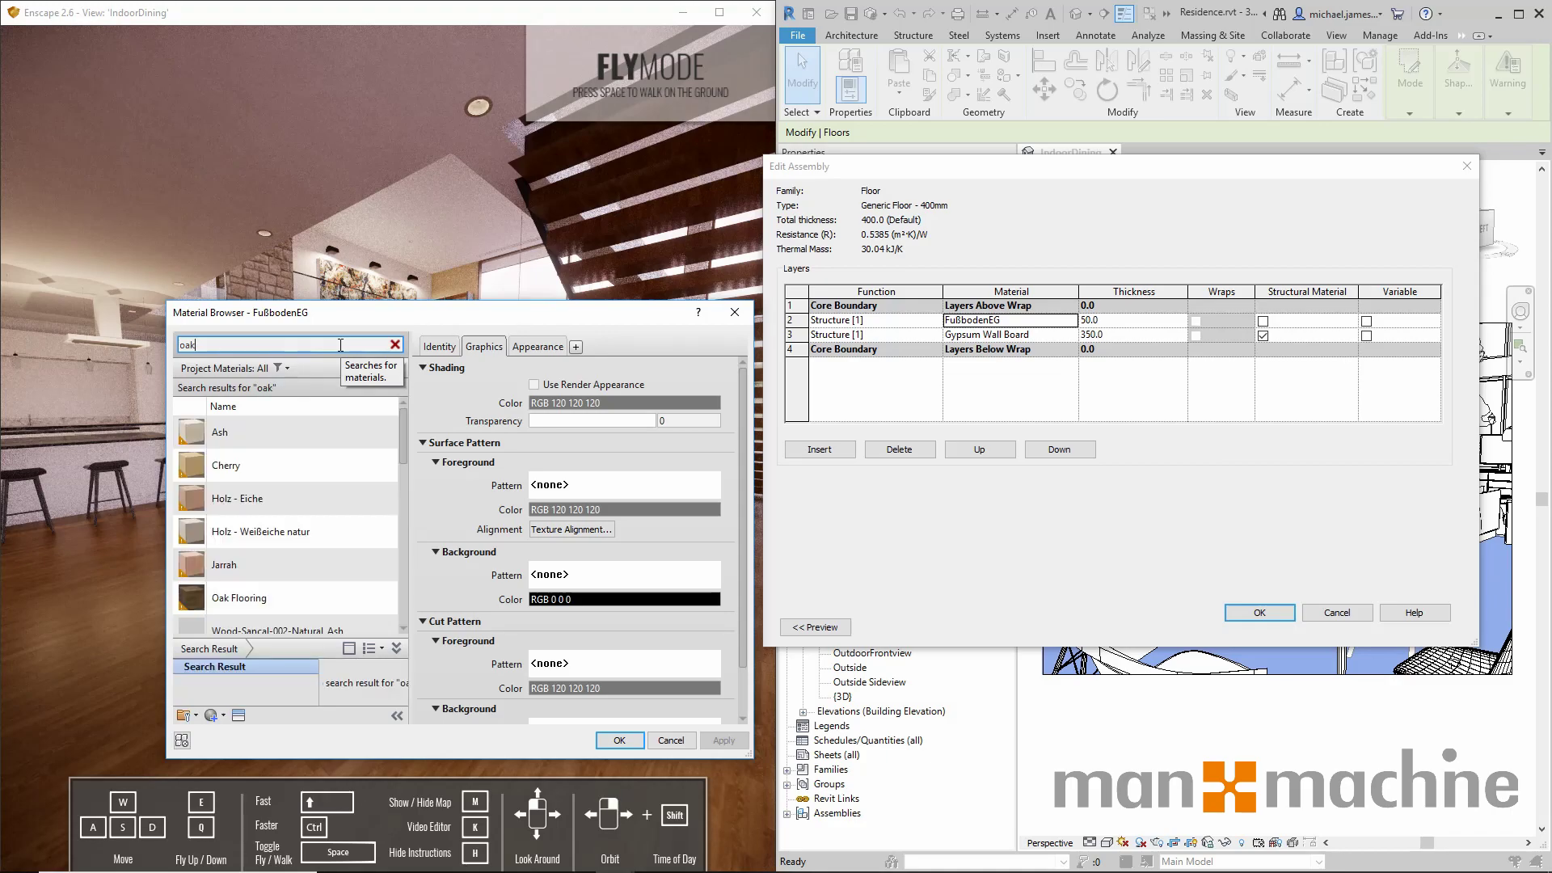
click(257, 599)
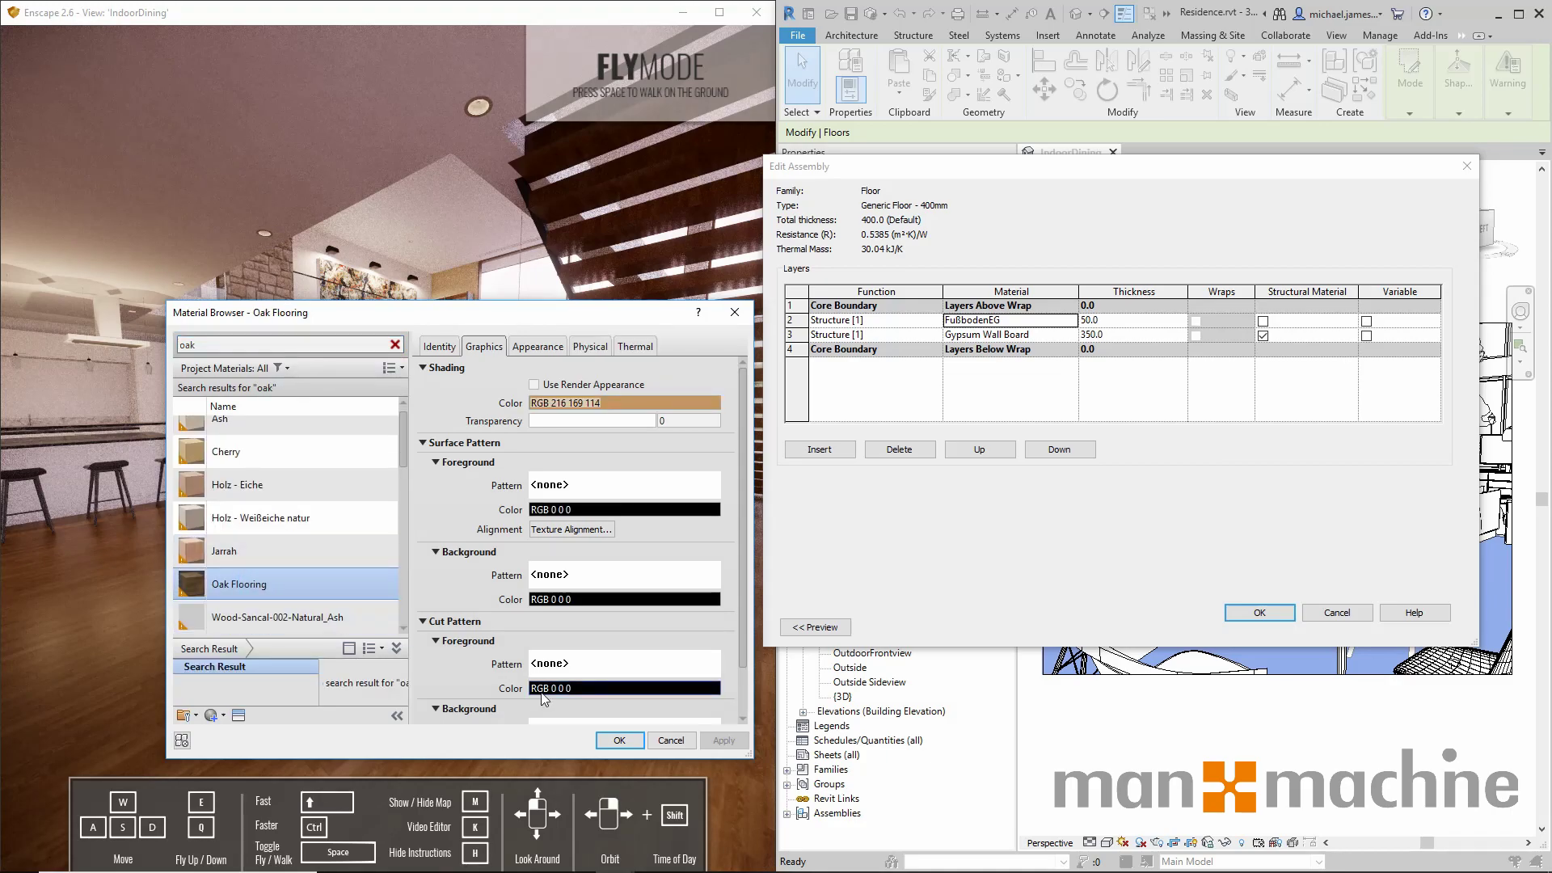
click(612, 739)
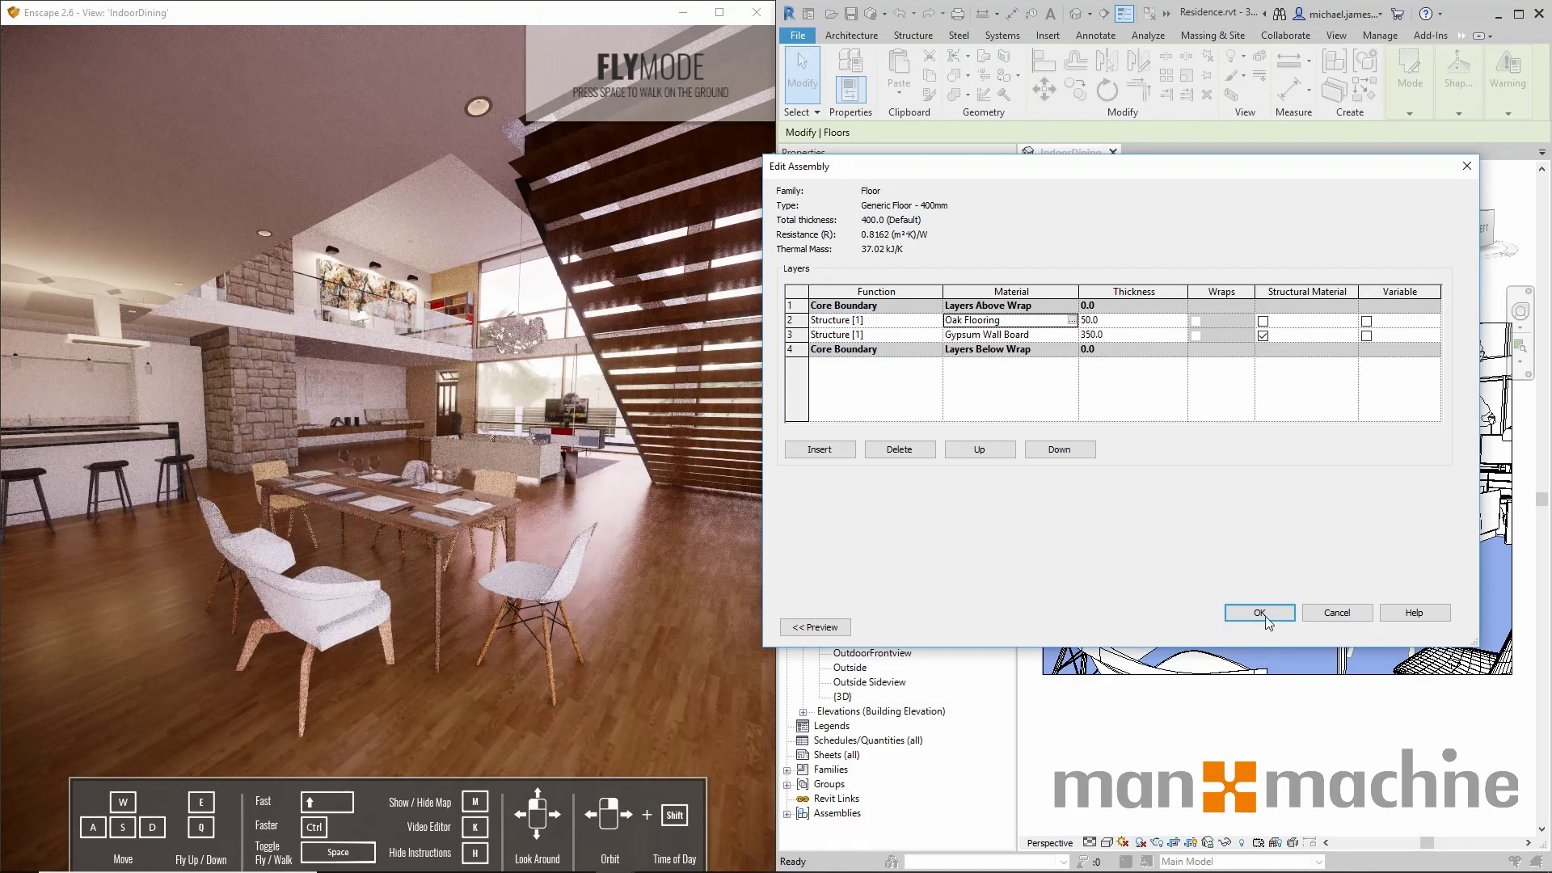
click(1258, 612)
click(1263, 627)
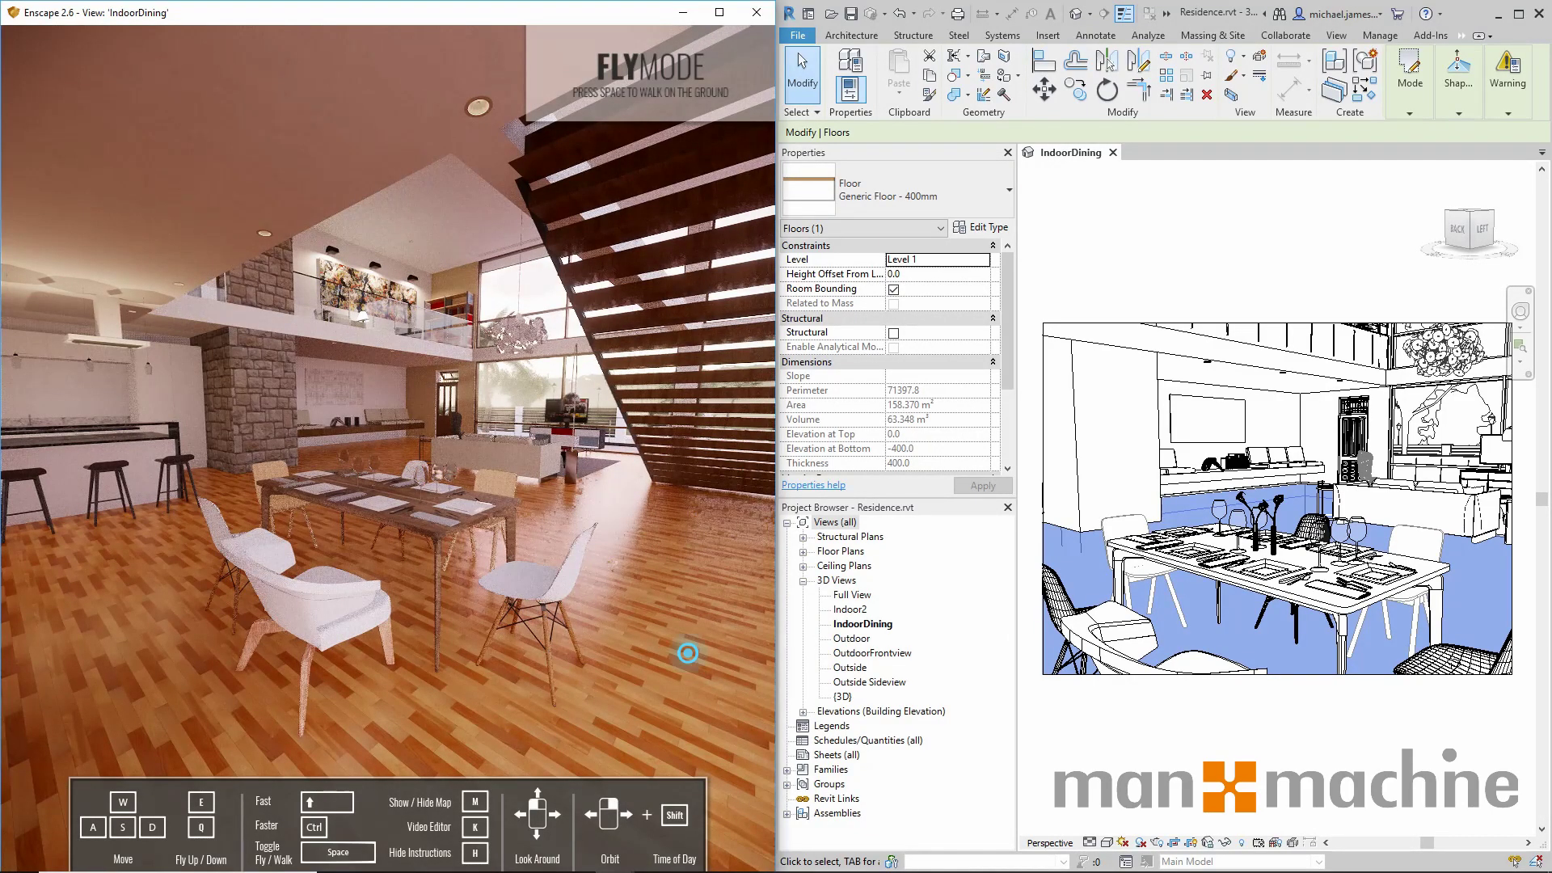
Fly through the Enscape view past the dining table to look at the kitchen island and floor.
drag(688, 653, 347, 653)
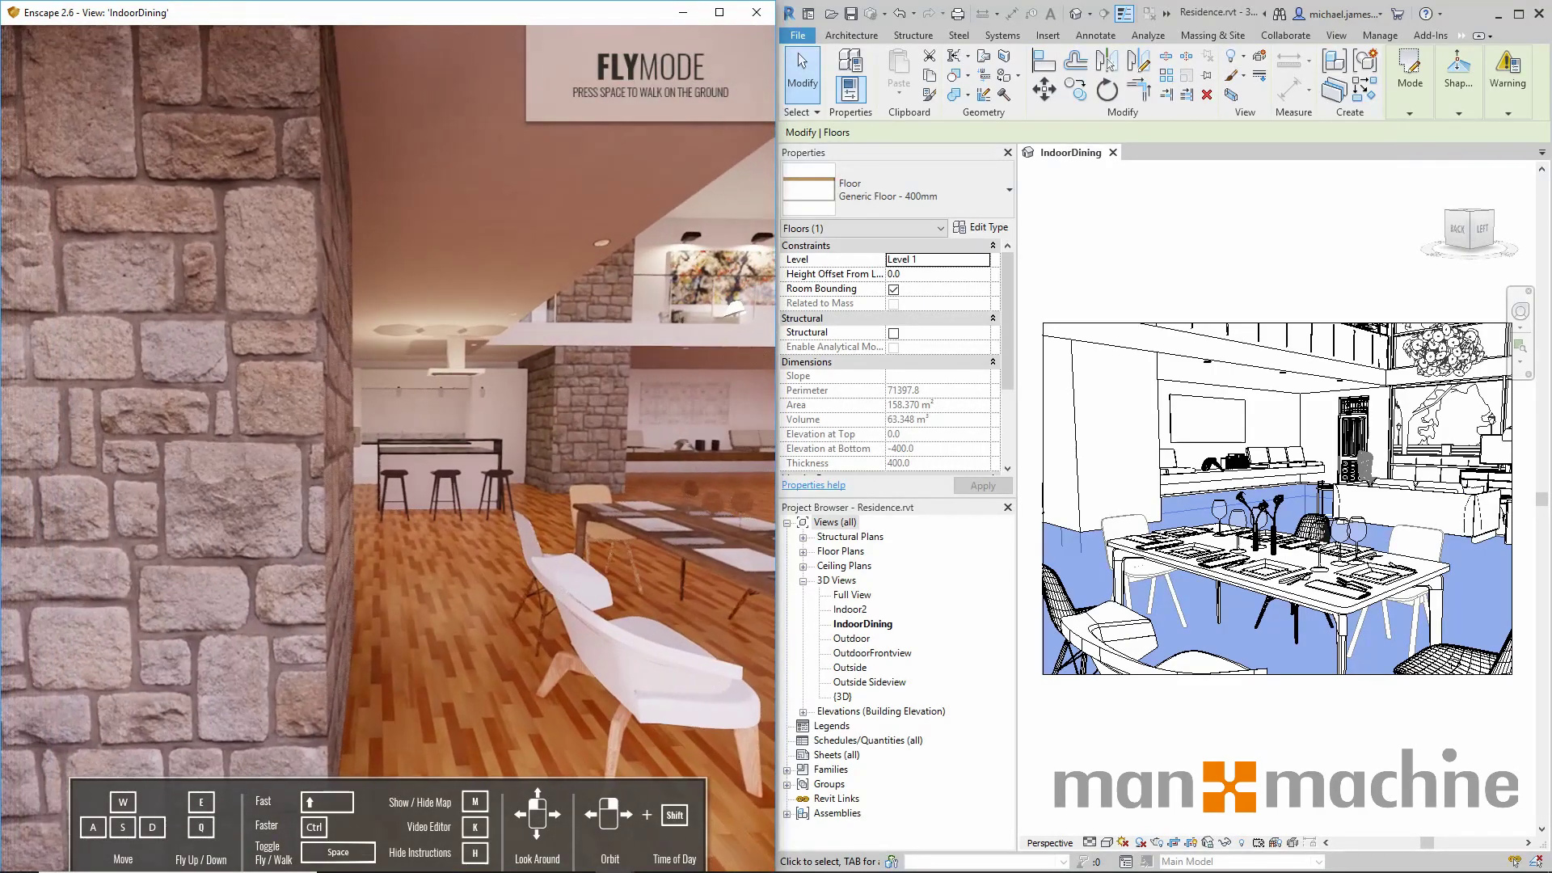
key(w)
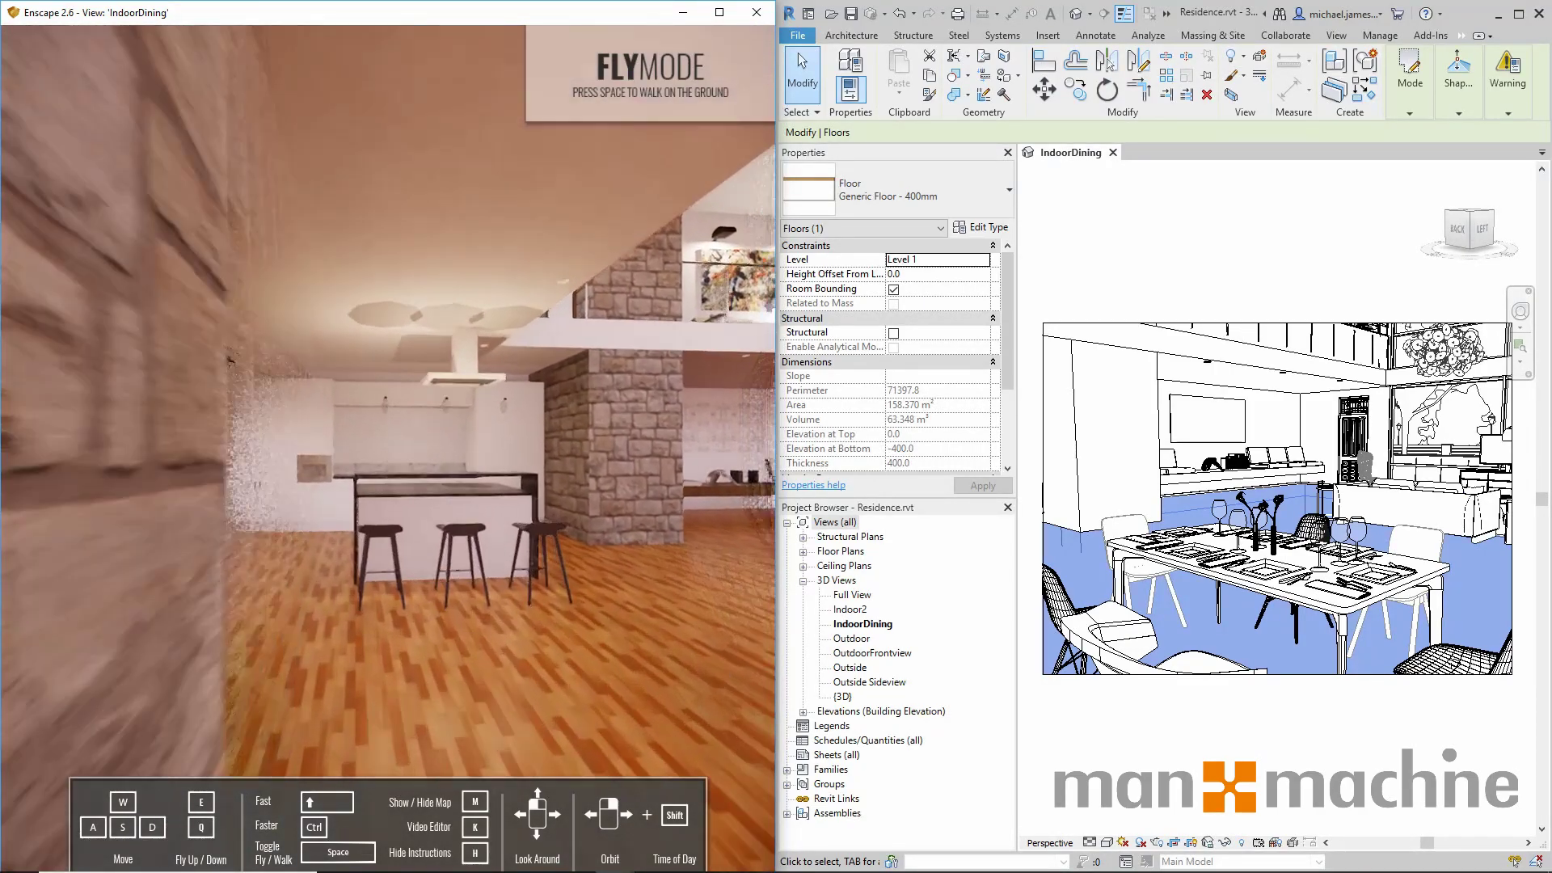
key(w)
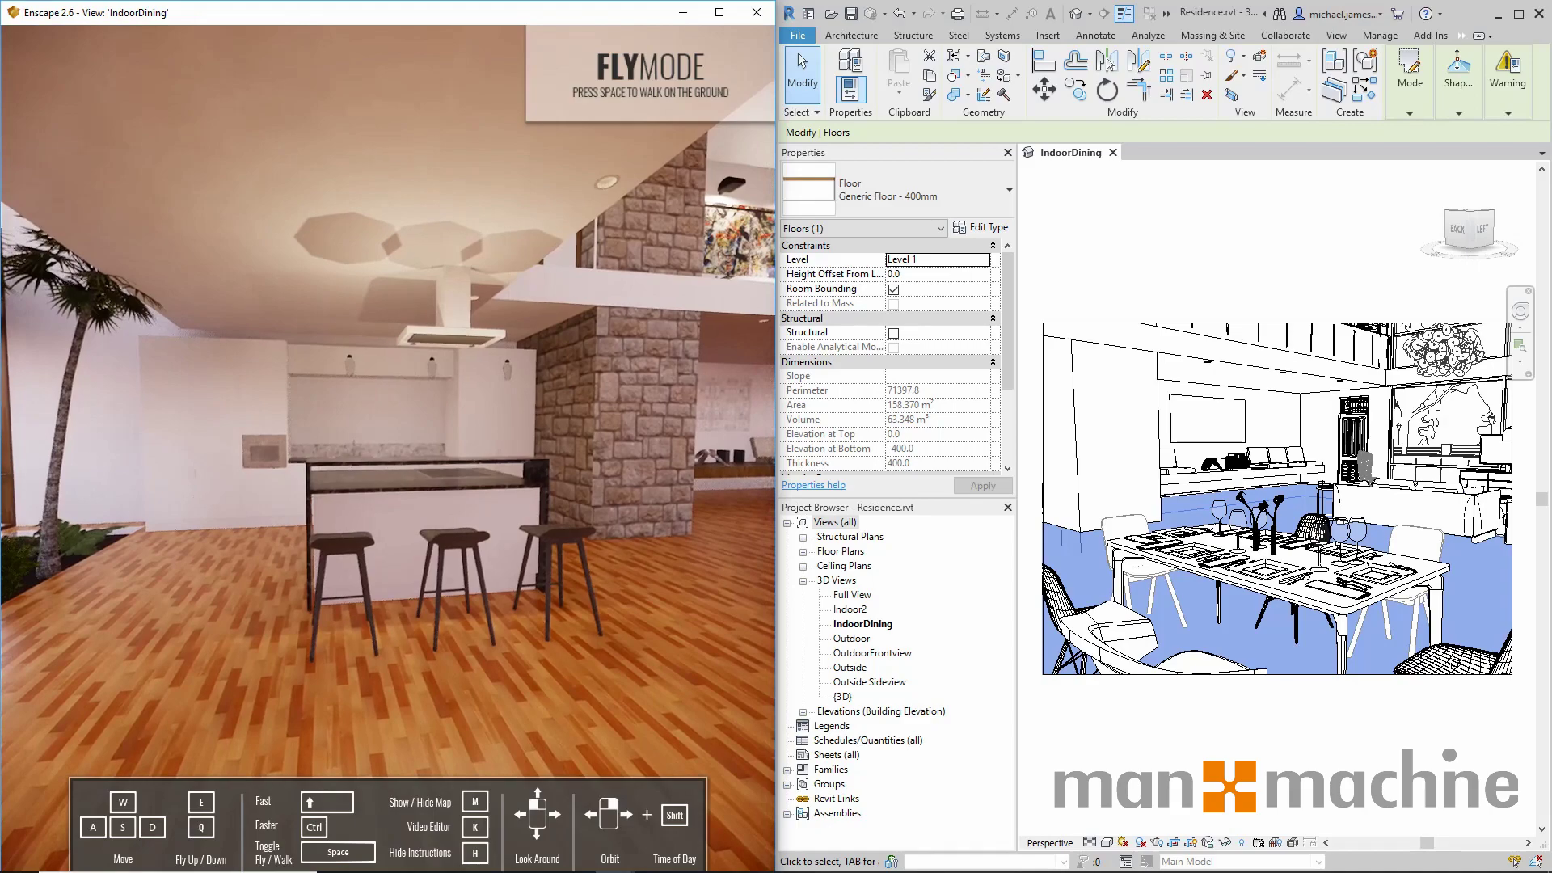
drag(347, 653, 356, 664)
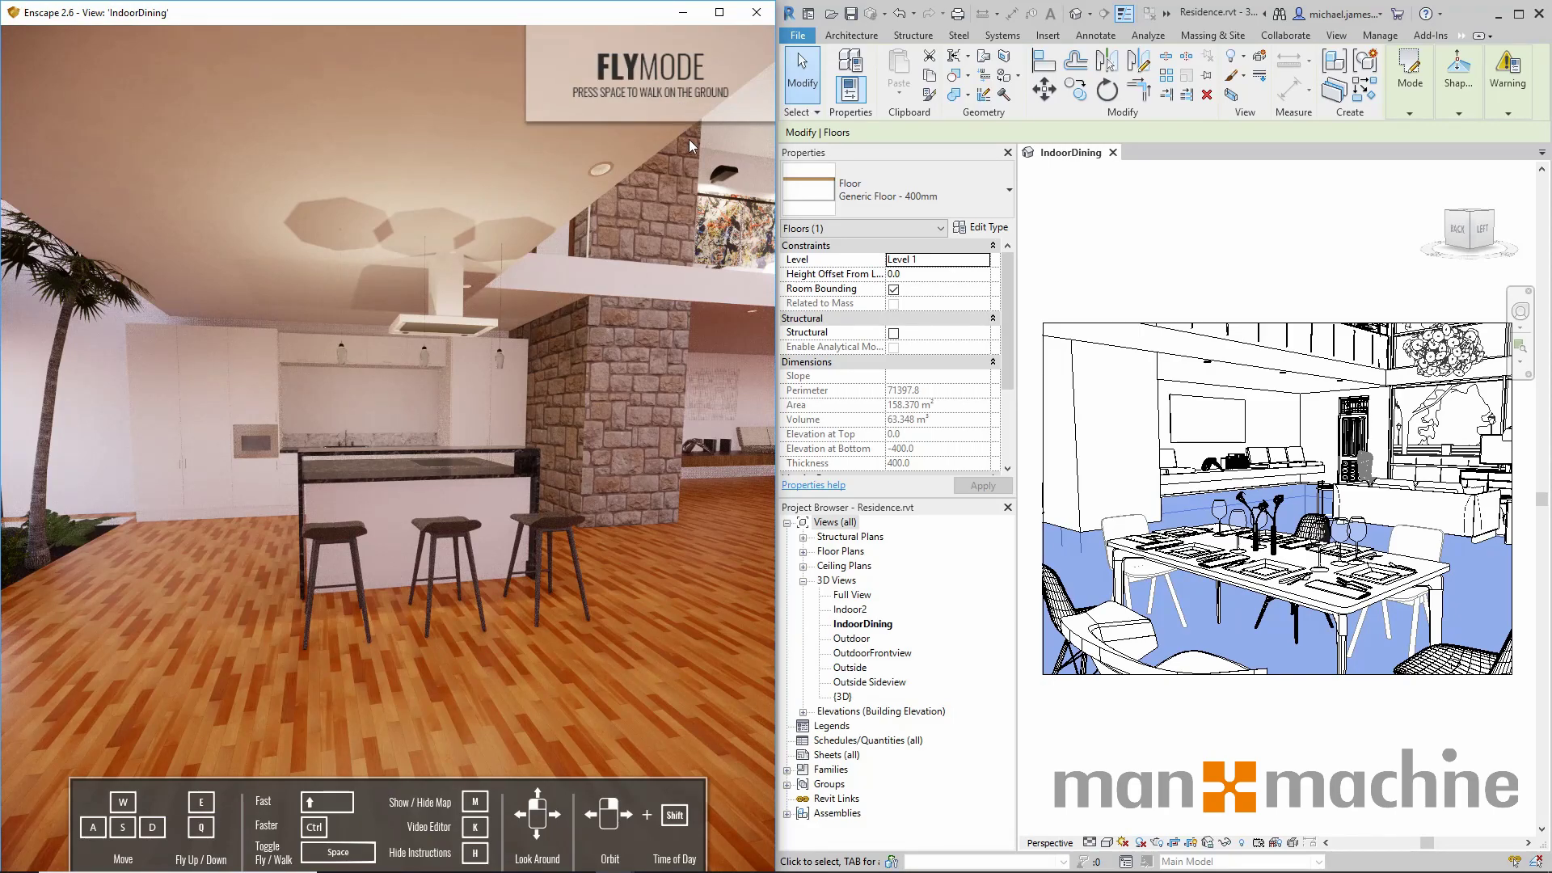
Switch to walk mode and walk through the living area and out of the house by the wooden door.
key(space)
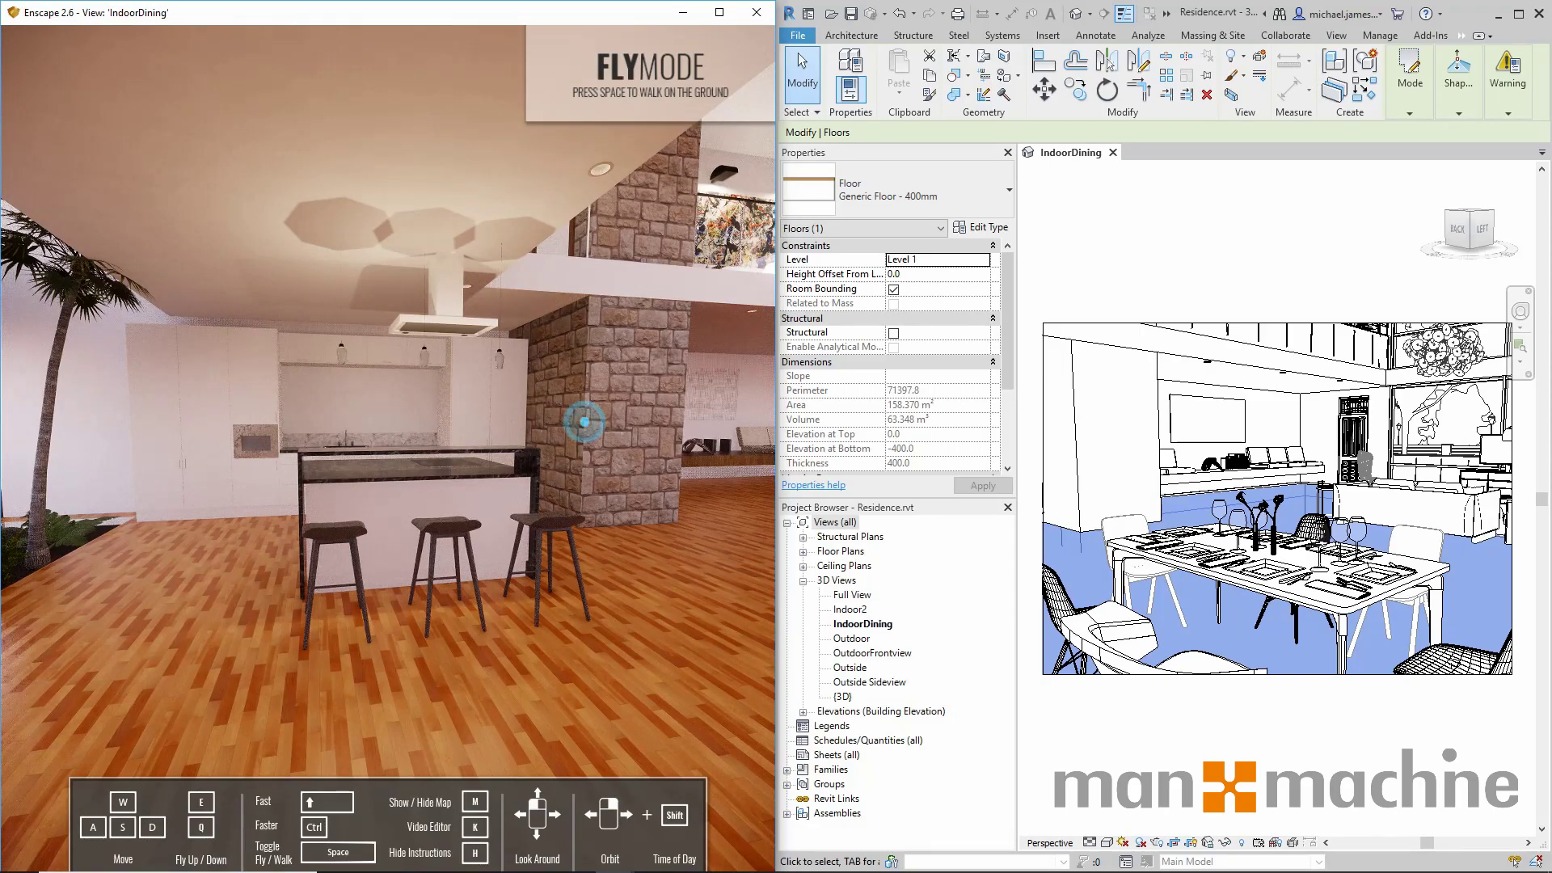
key(space)
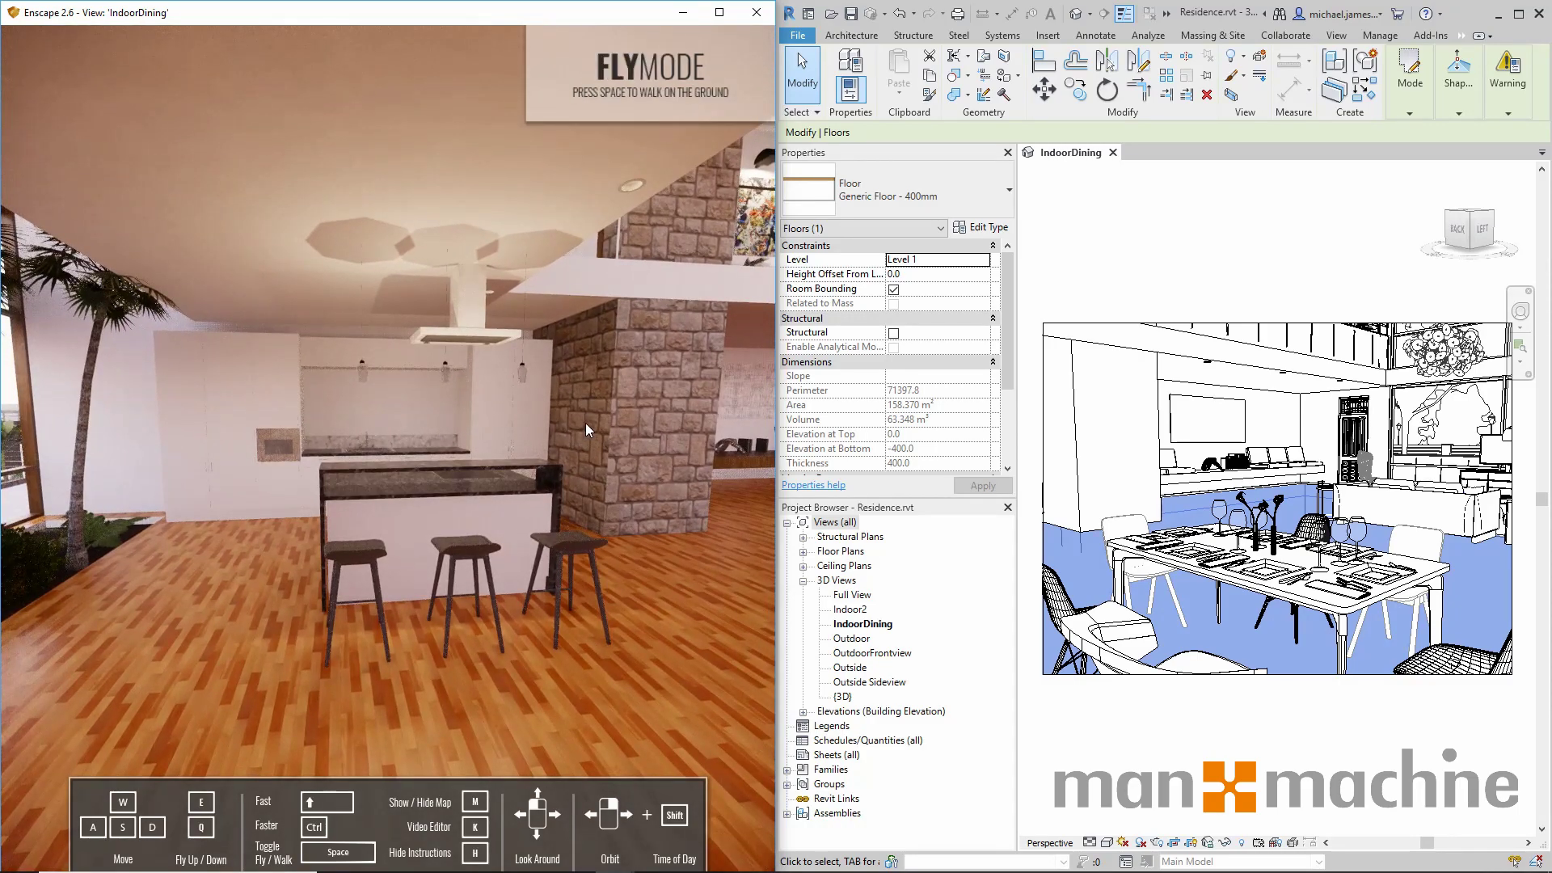
key(space)
drag(593, 455, 355, 420)
key(w)
key(w)
key(w)
key(s)
key(w)
key(w)
key(w)
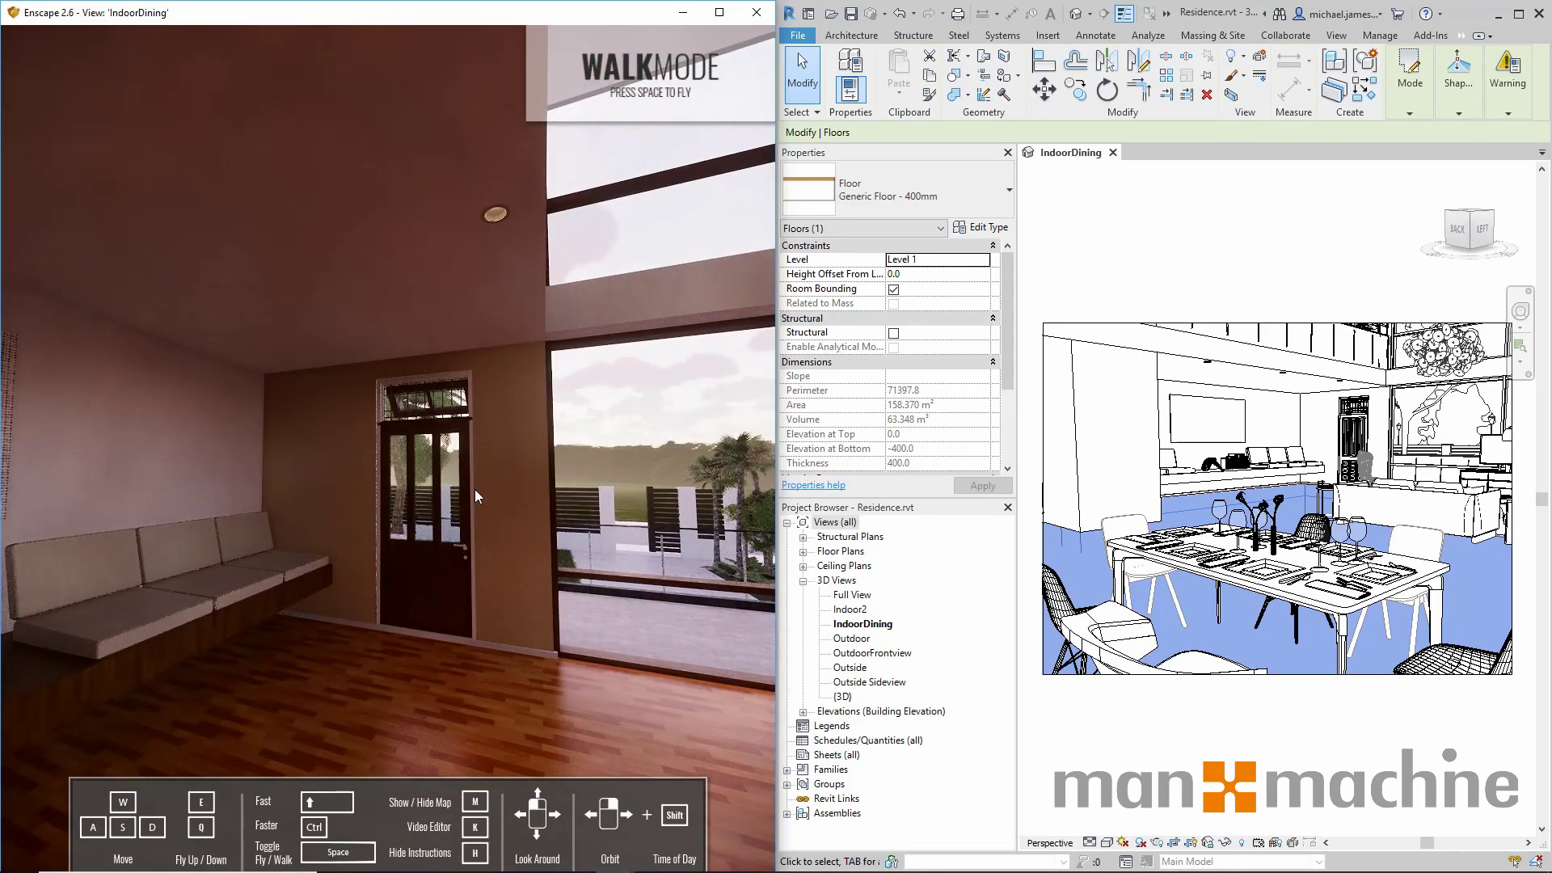
key(w)
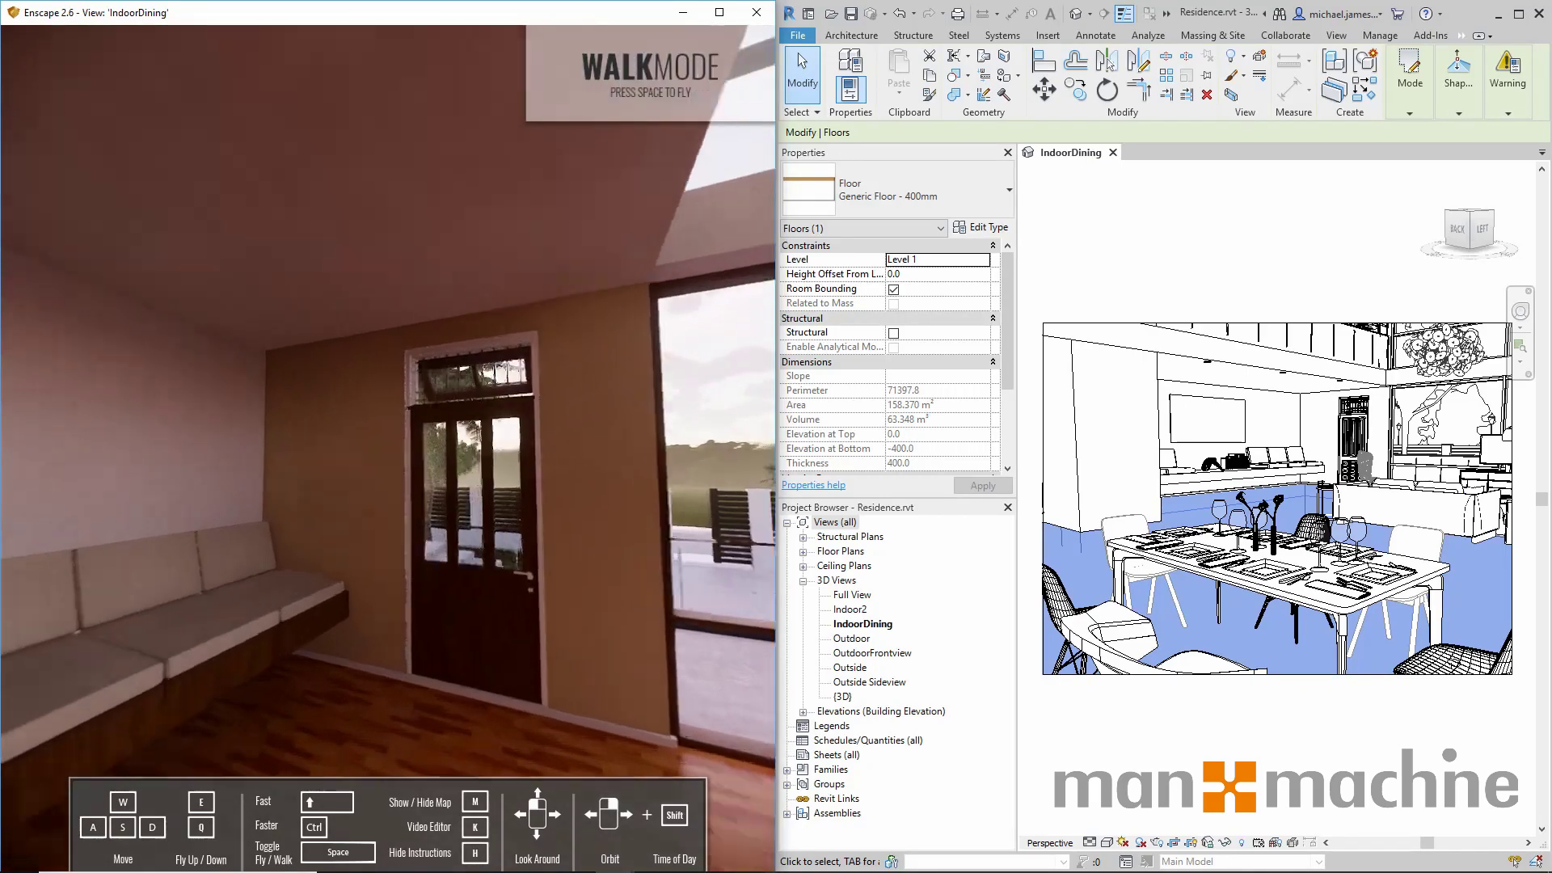
key(w)
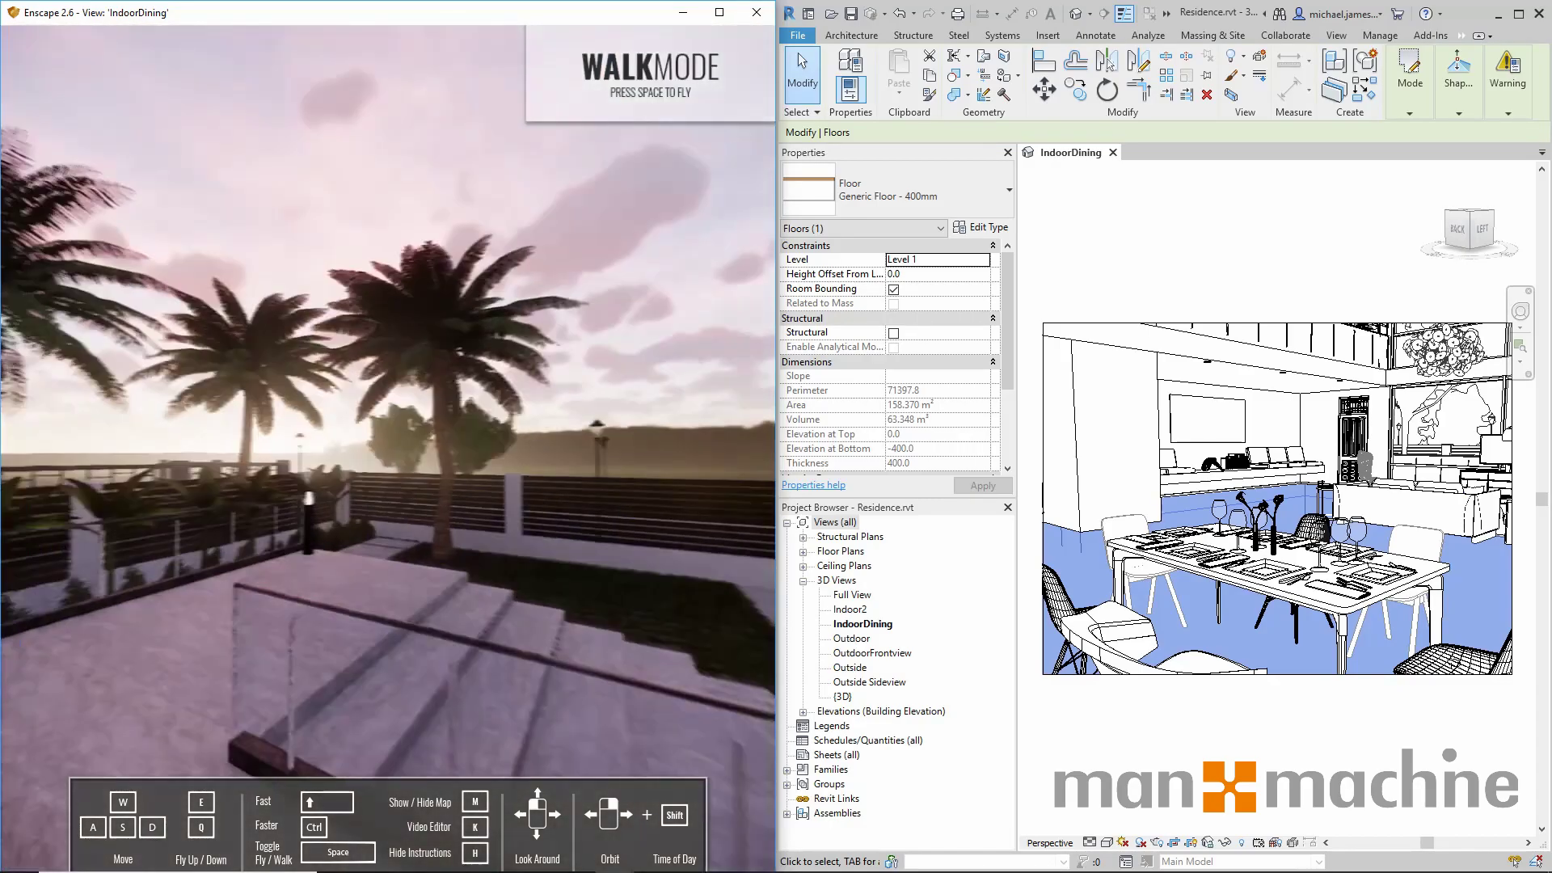
Walk around the terrace, steps and garden outside the house and return to the living area.
key(w)
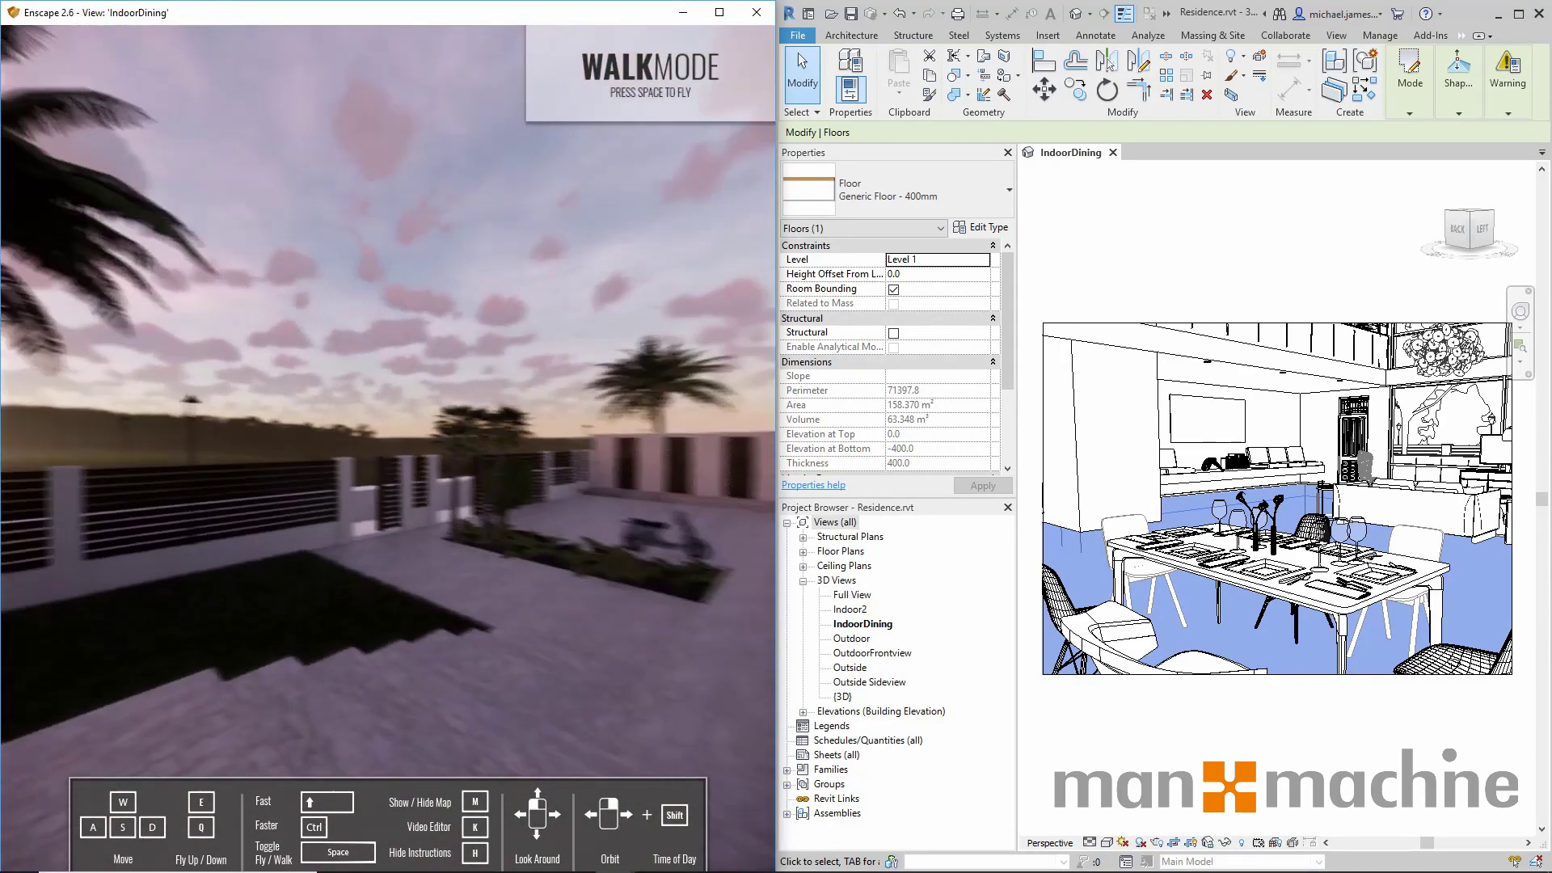
key(w)
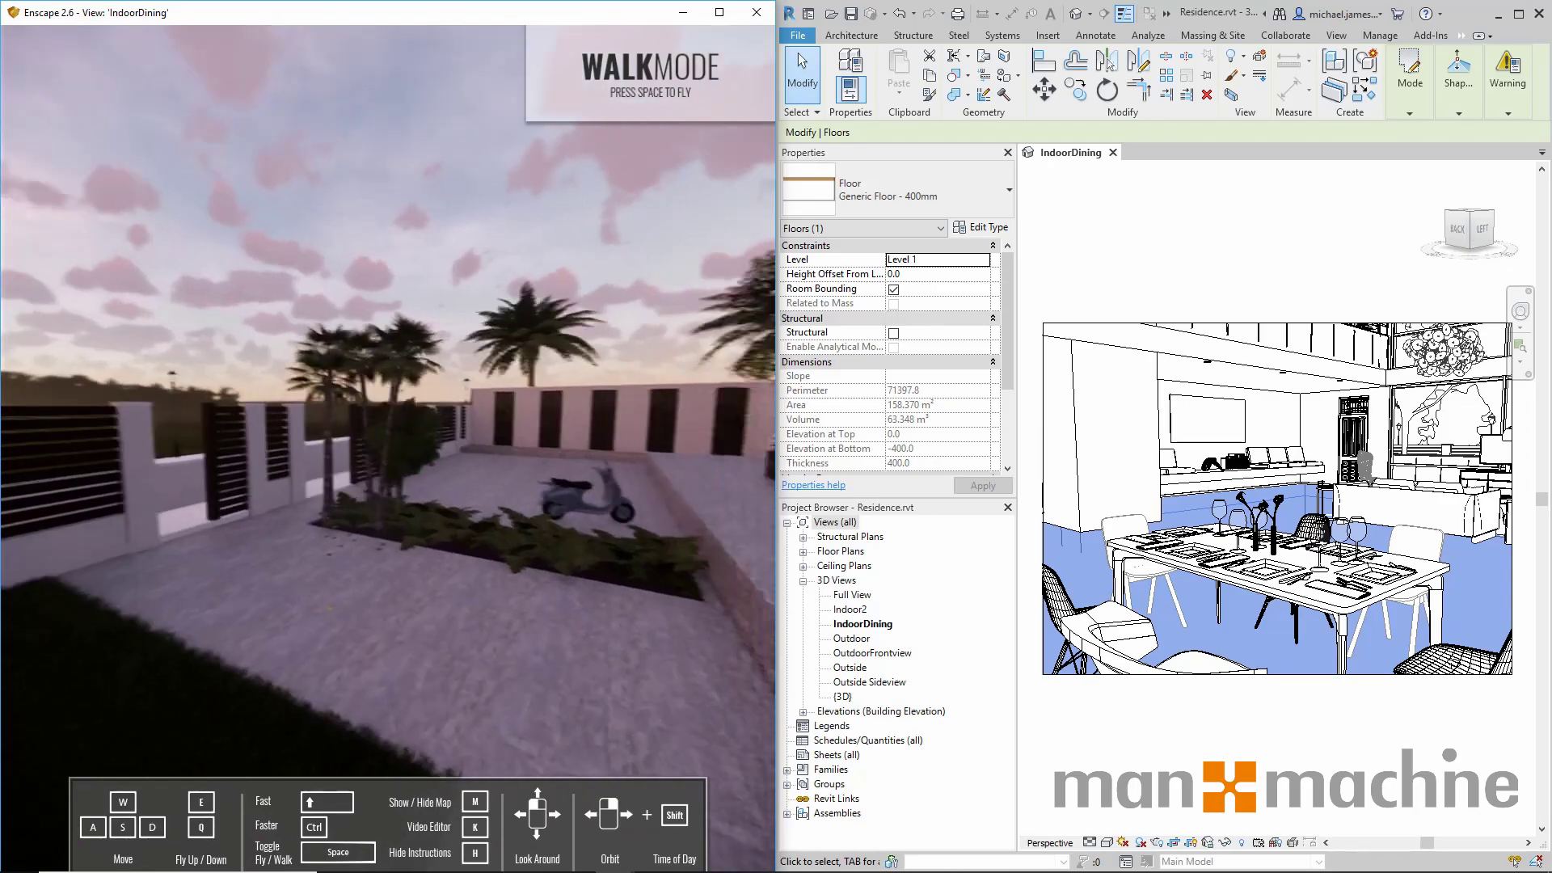
key(w)
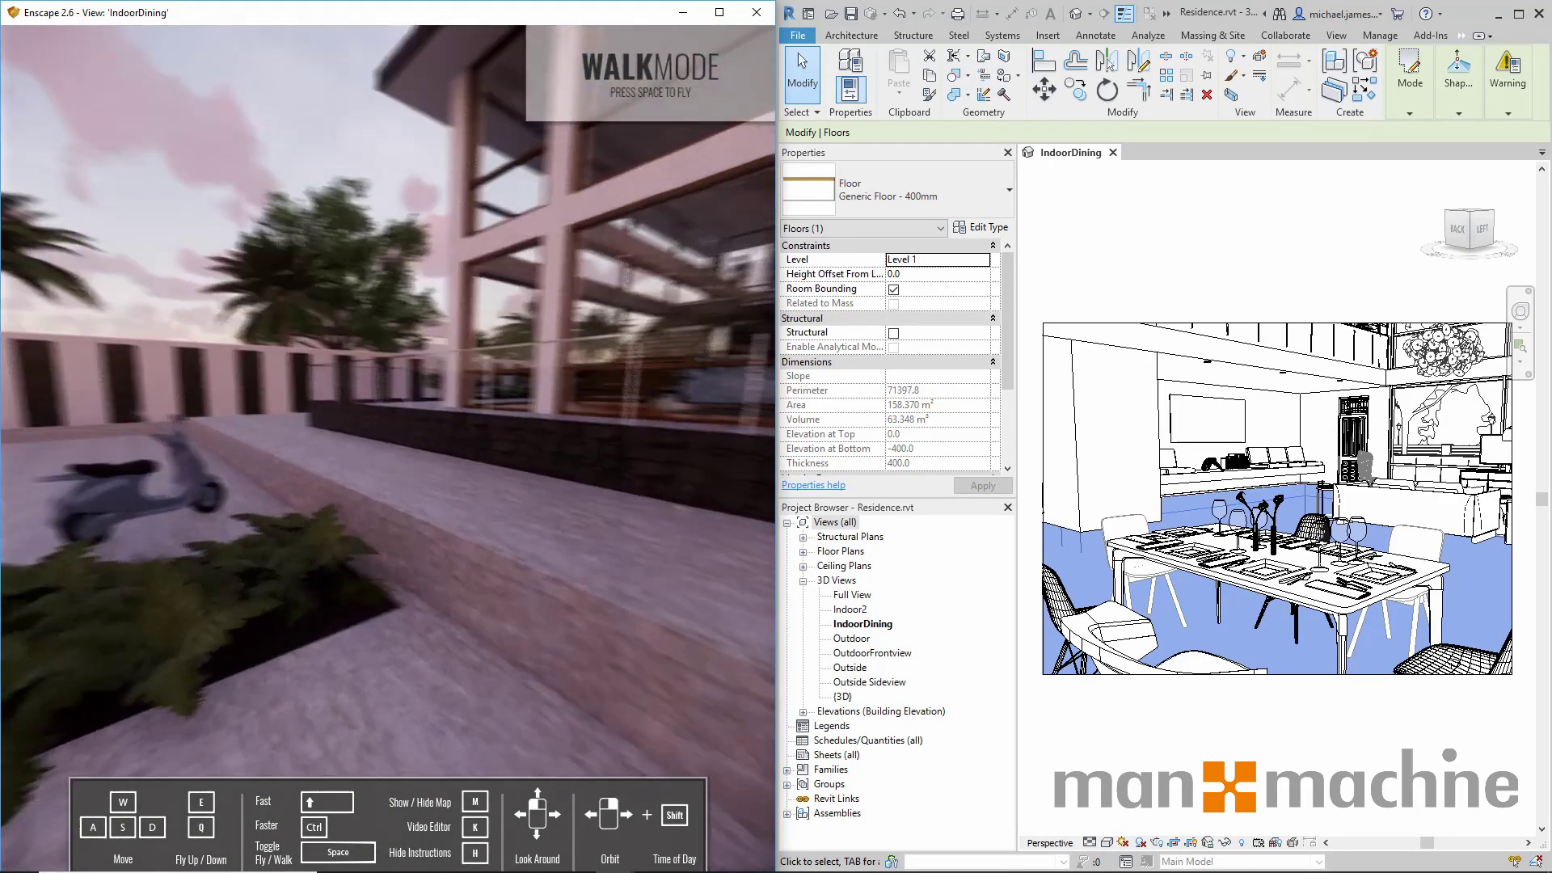
key(w)
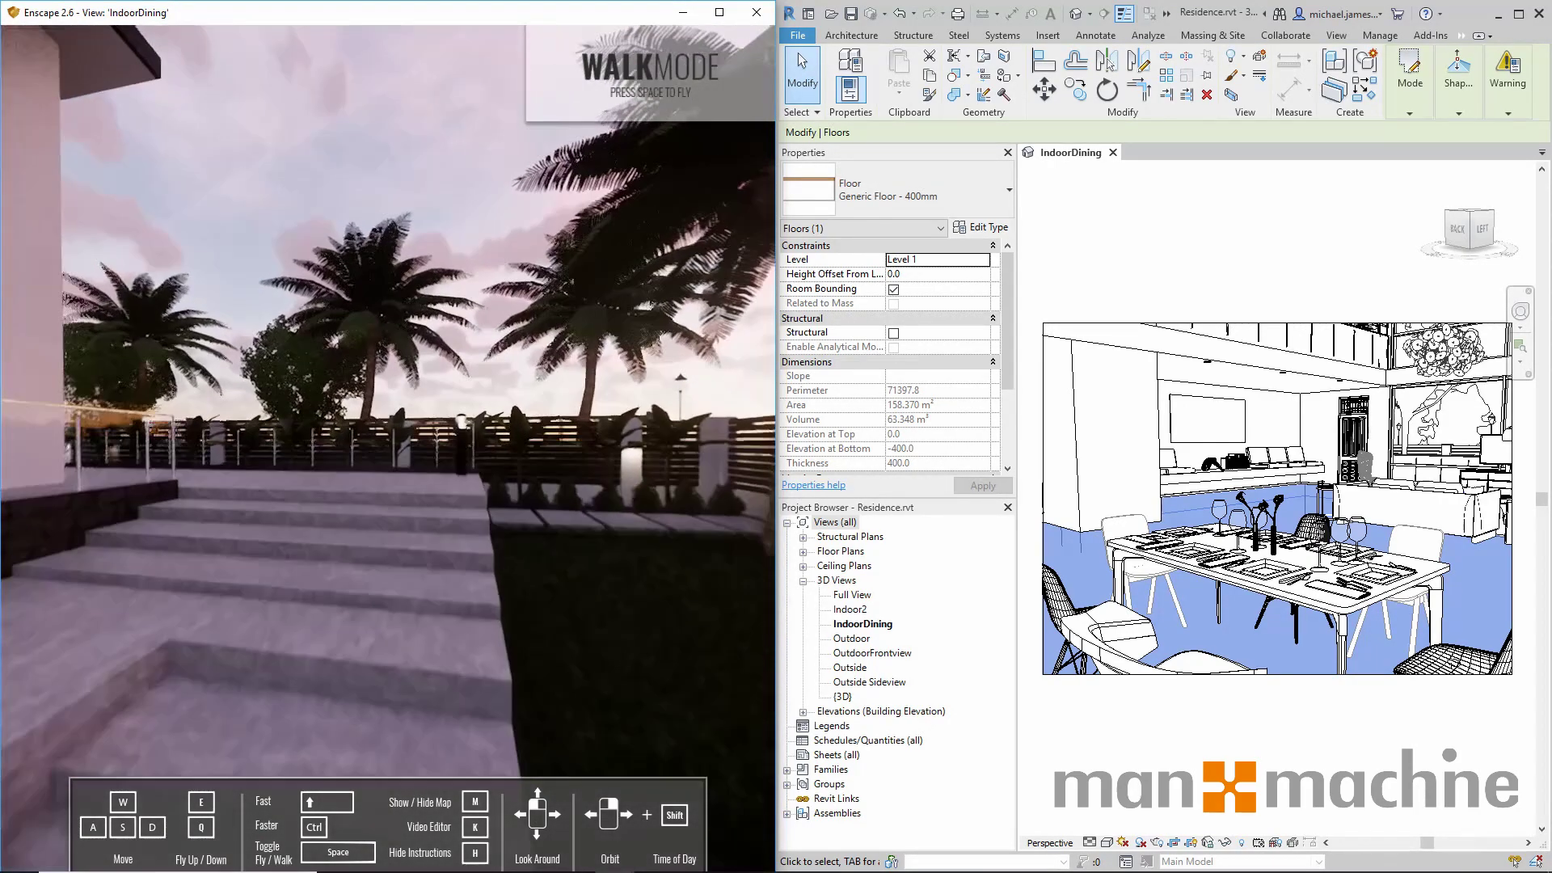
key(w)
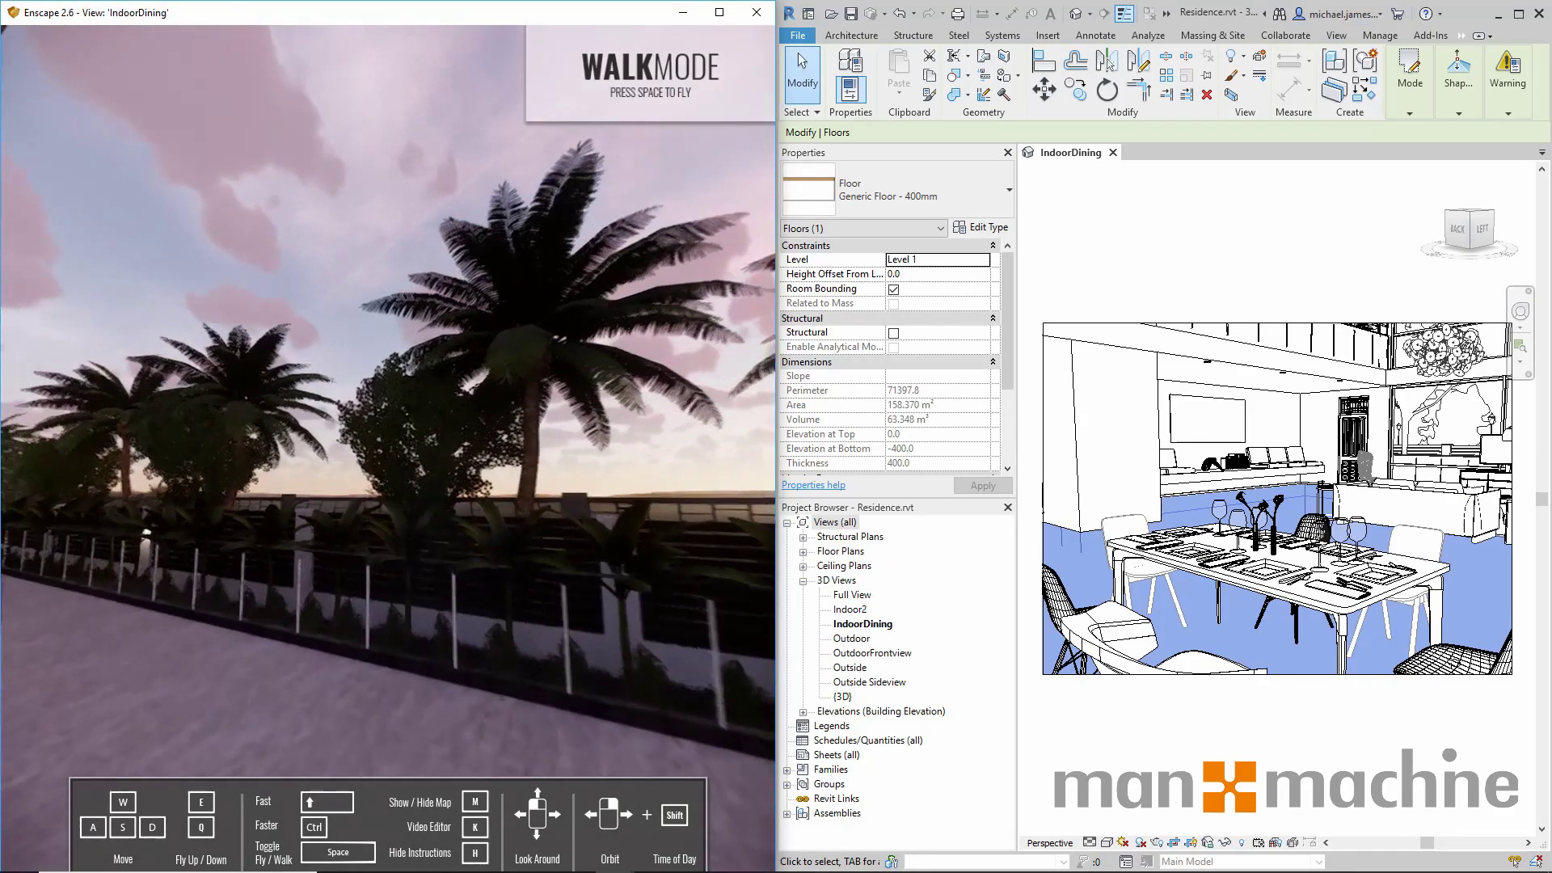
key(a)
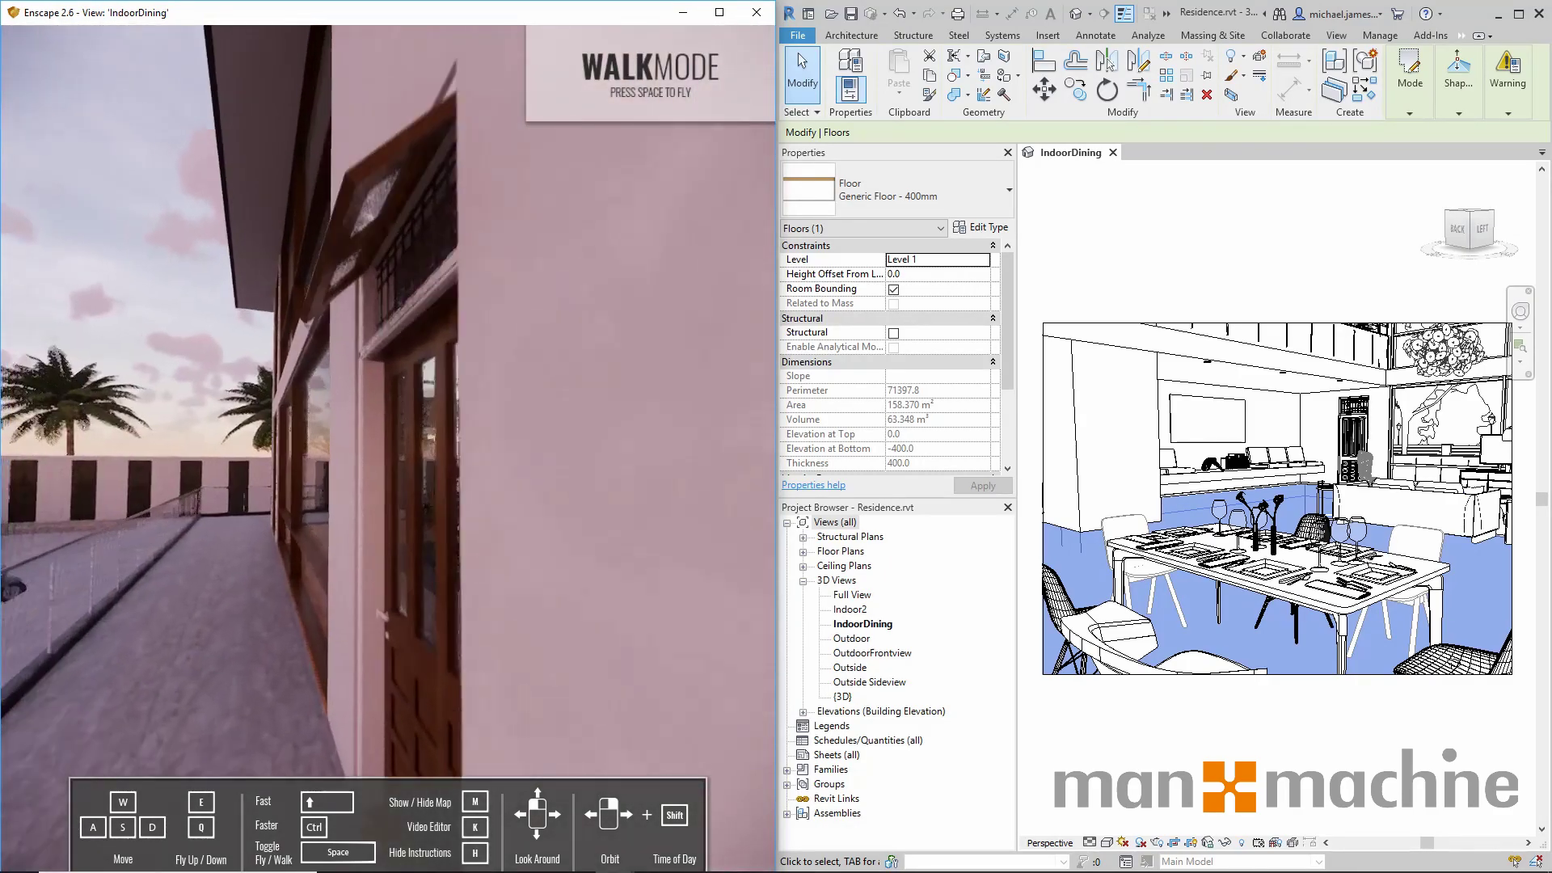
key(w)
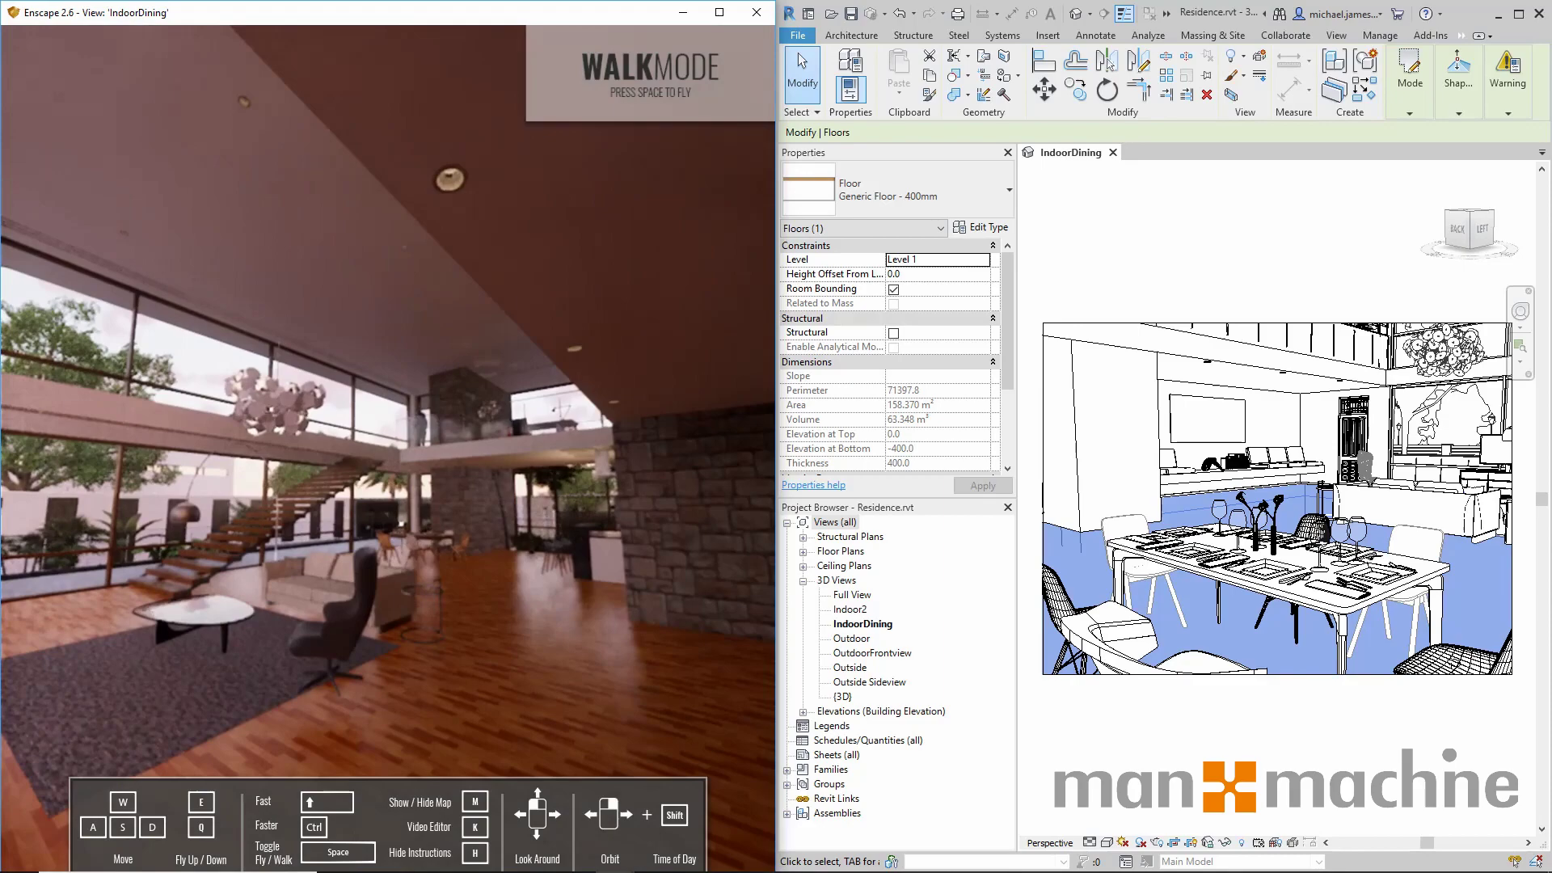
Switch to fly mode and fly from the living area through the stone wall up to the upper floor.
key(space)
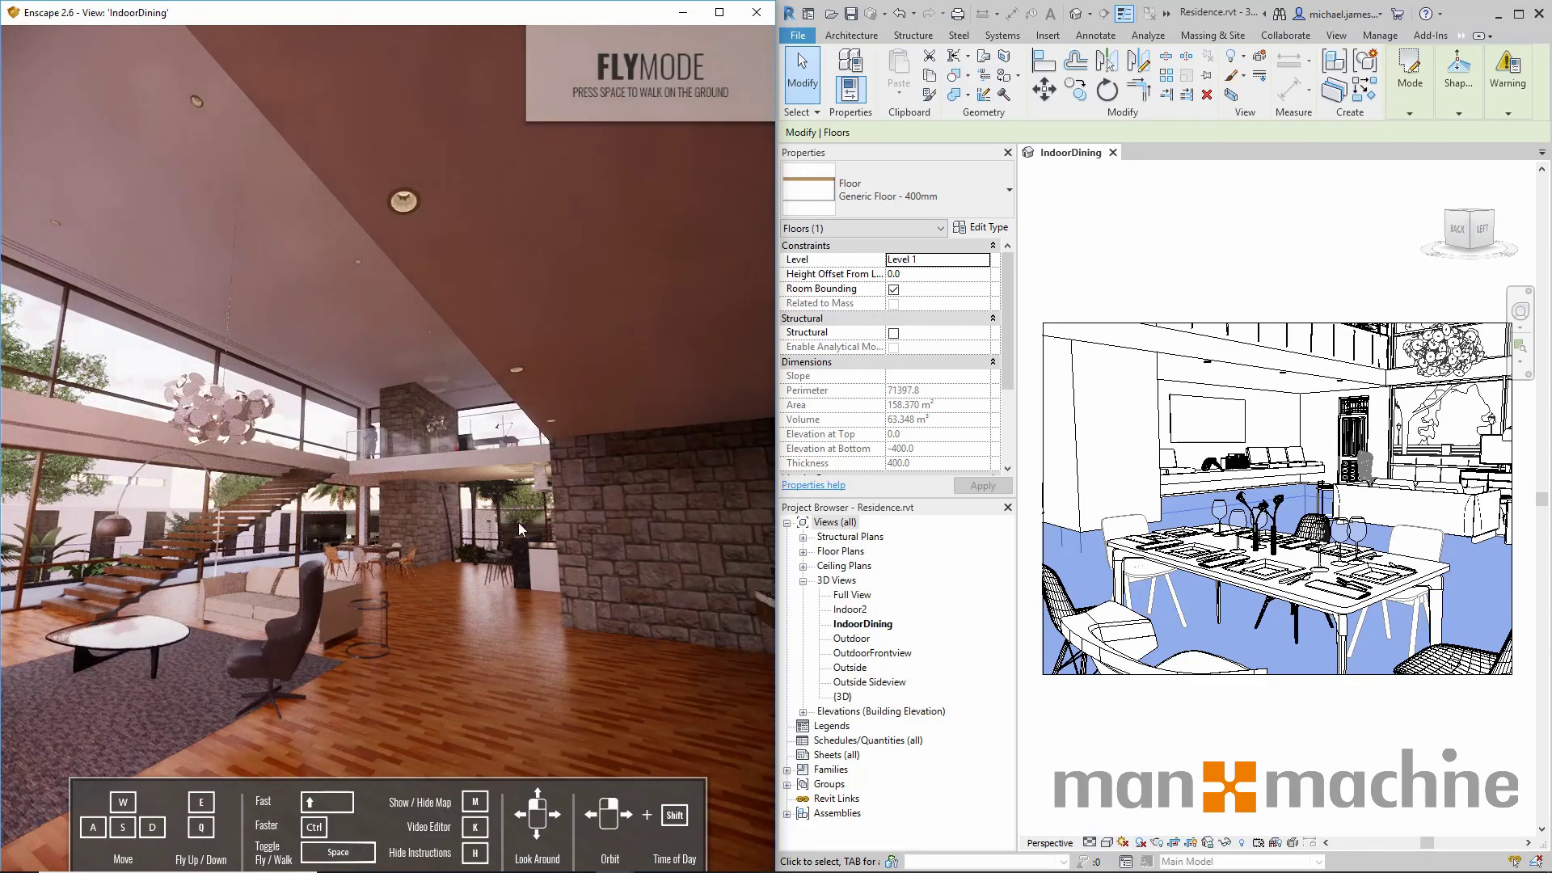
key(w)
drag(550, 536, 695, 536)
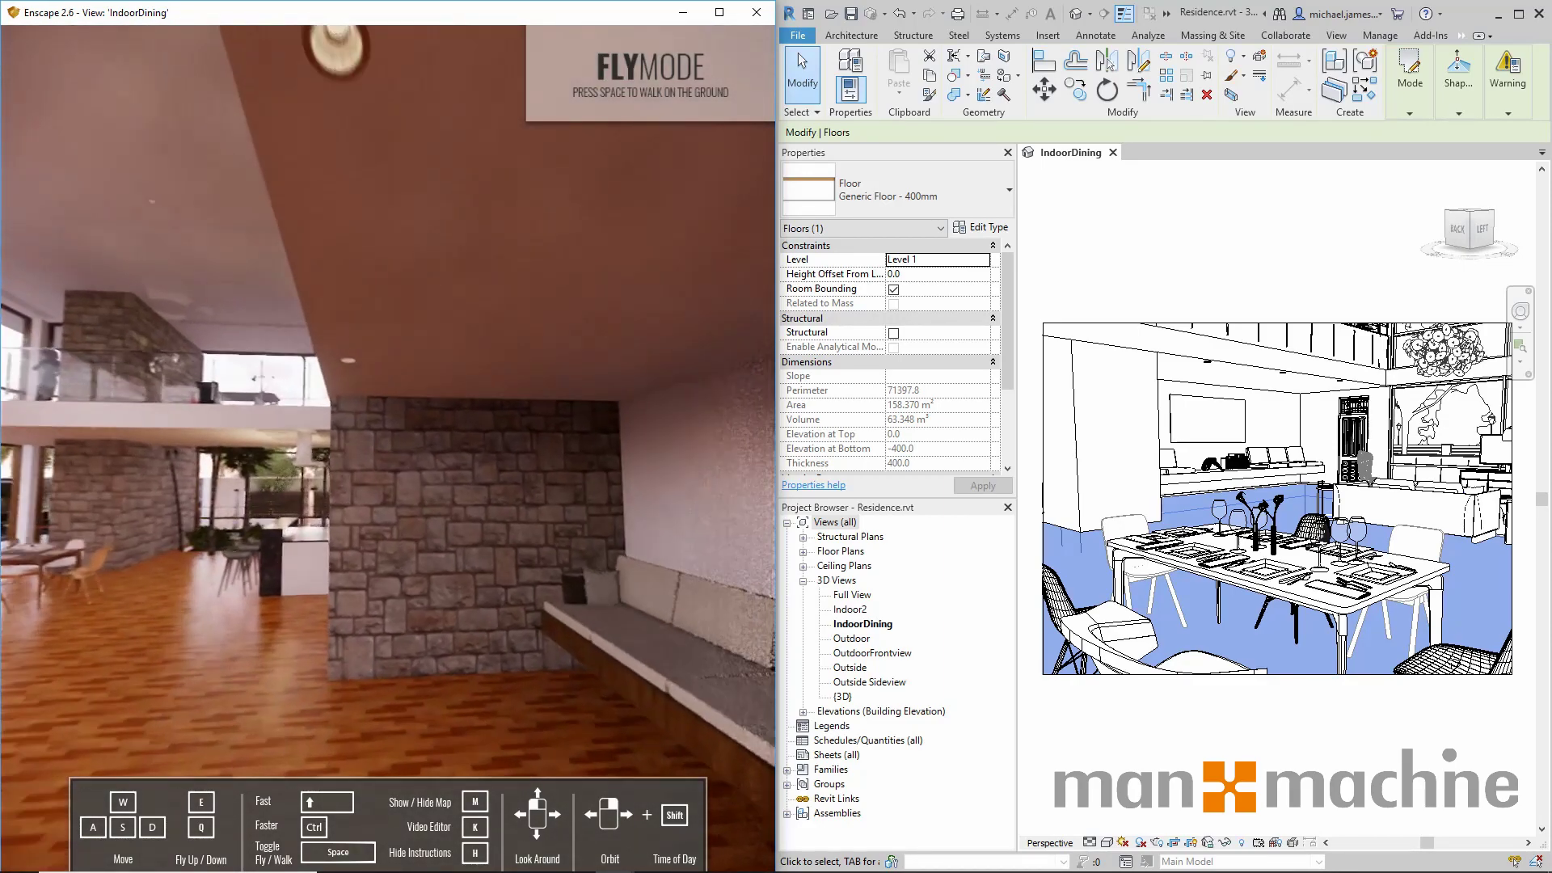
key(w)
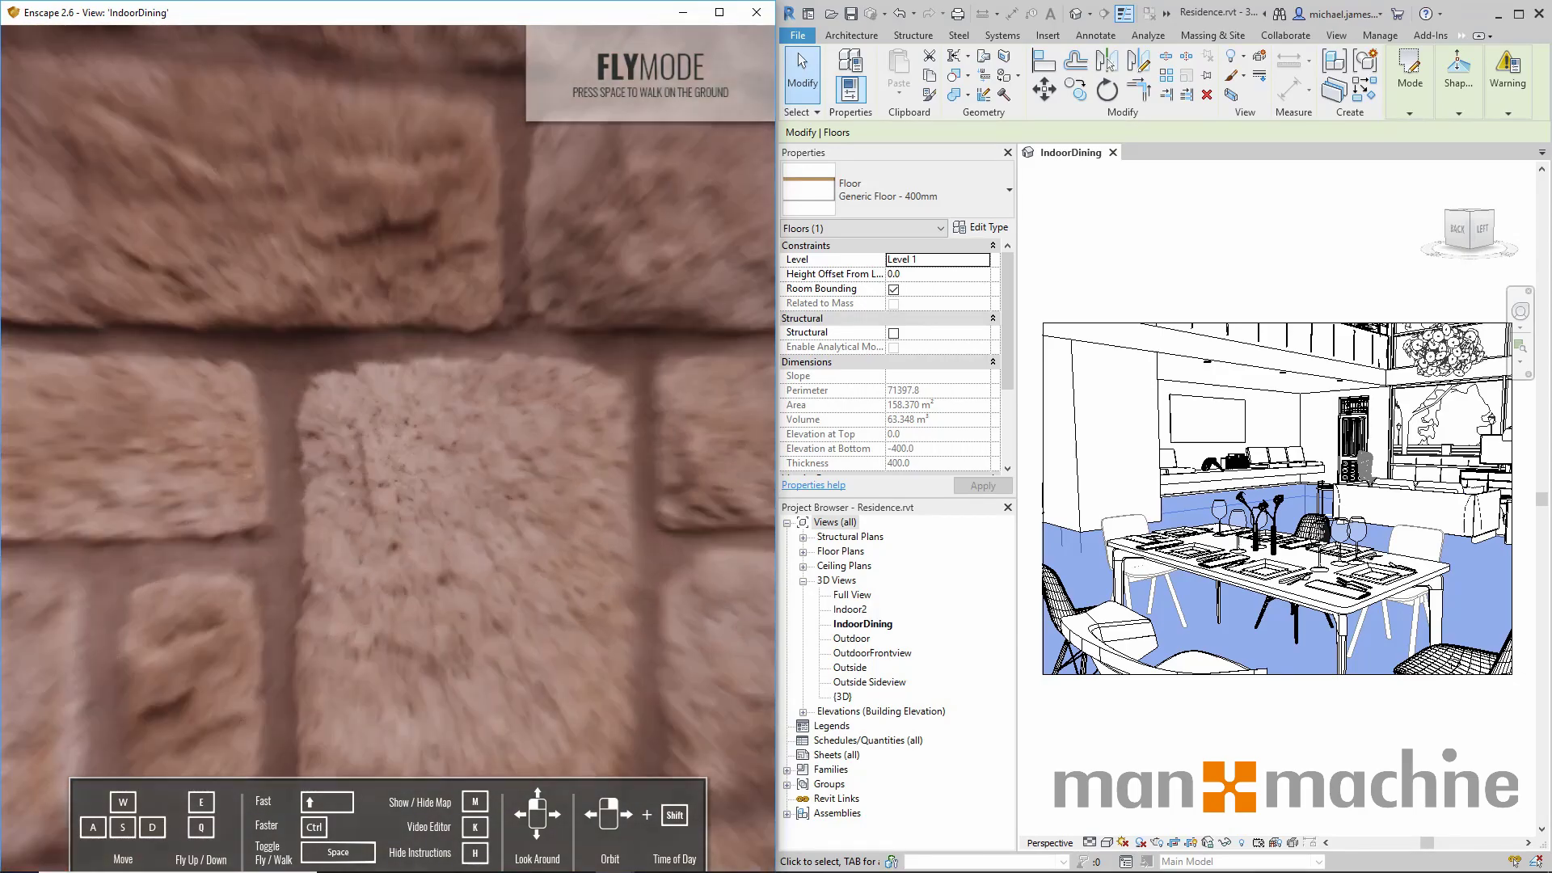
key(w)
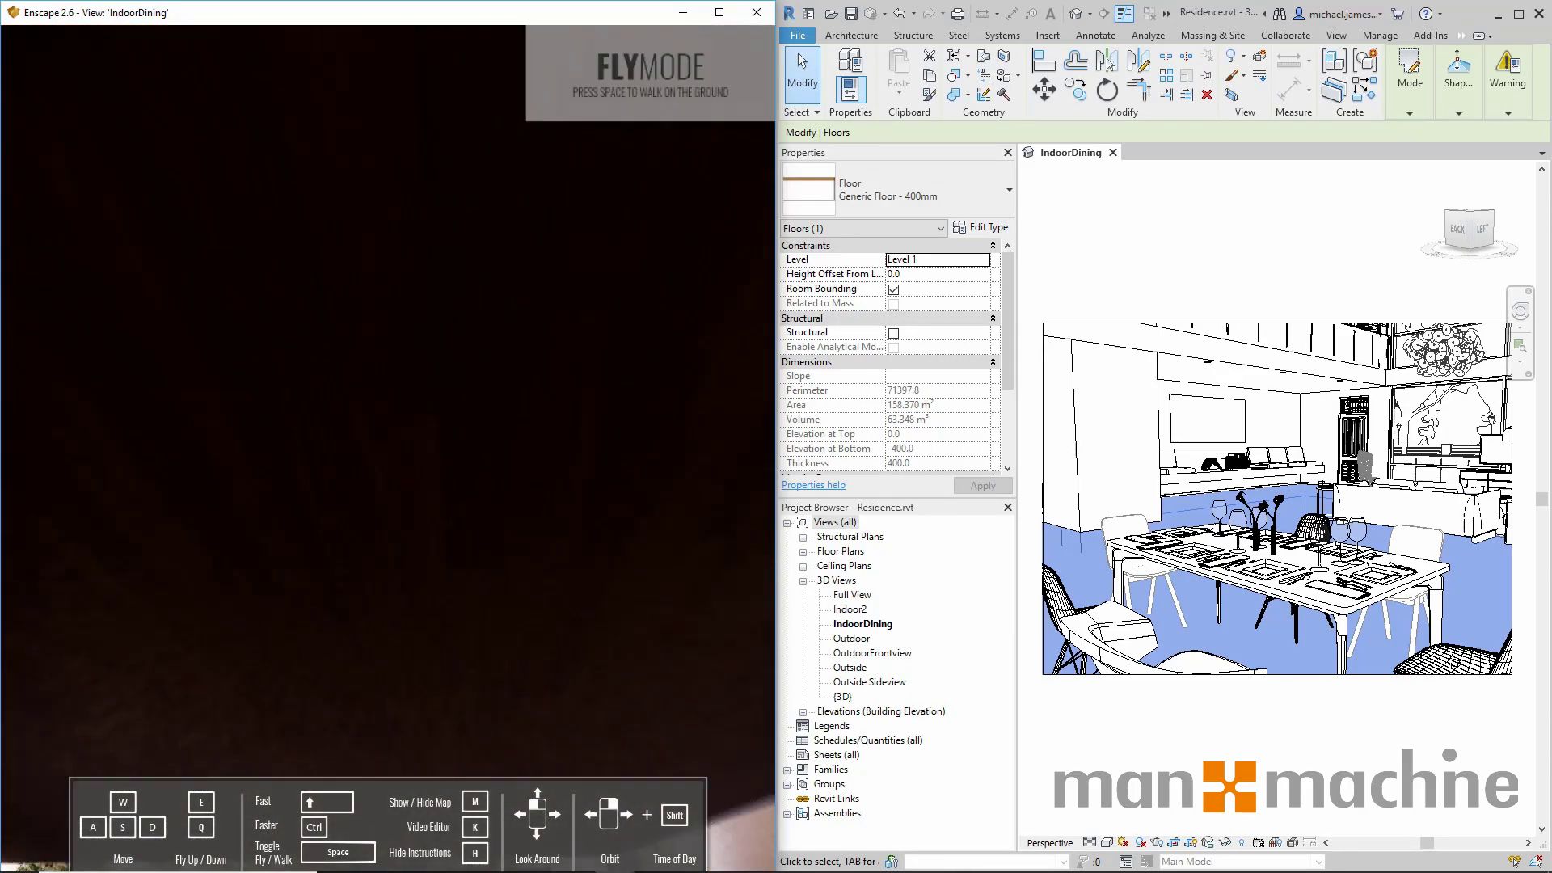
key(w)
drag(388, 449, 437, 582)
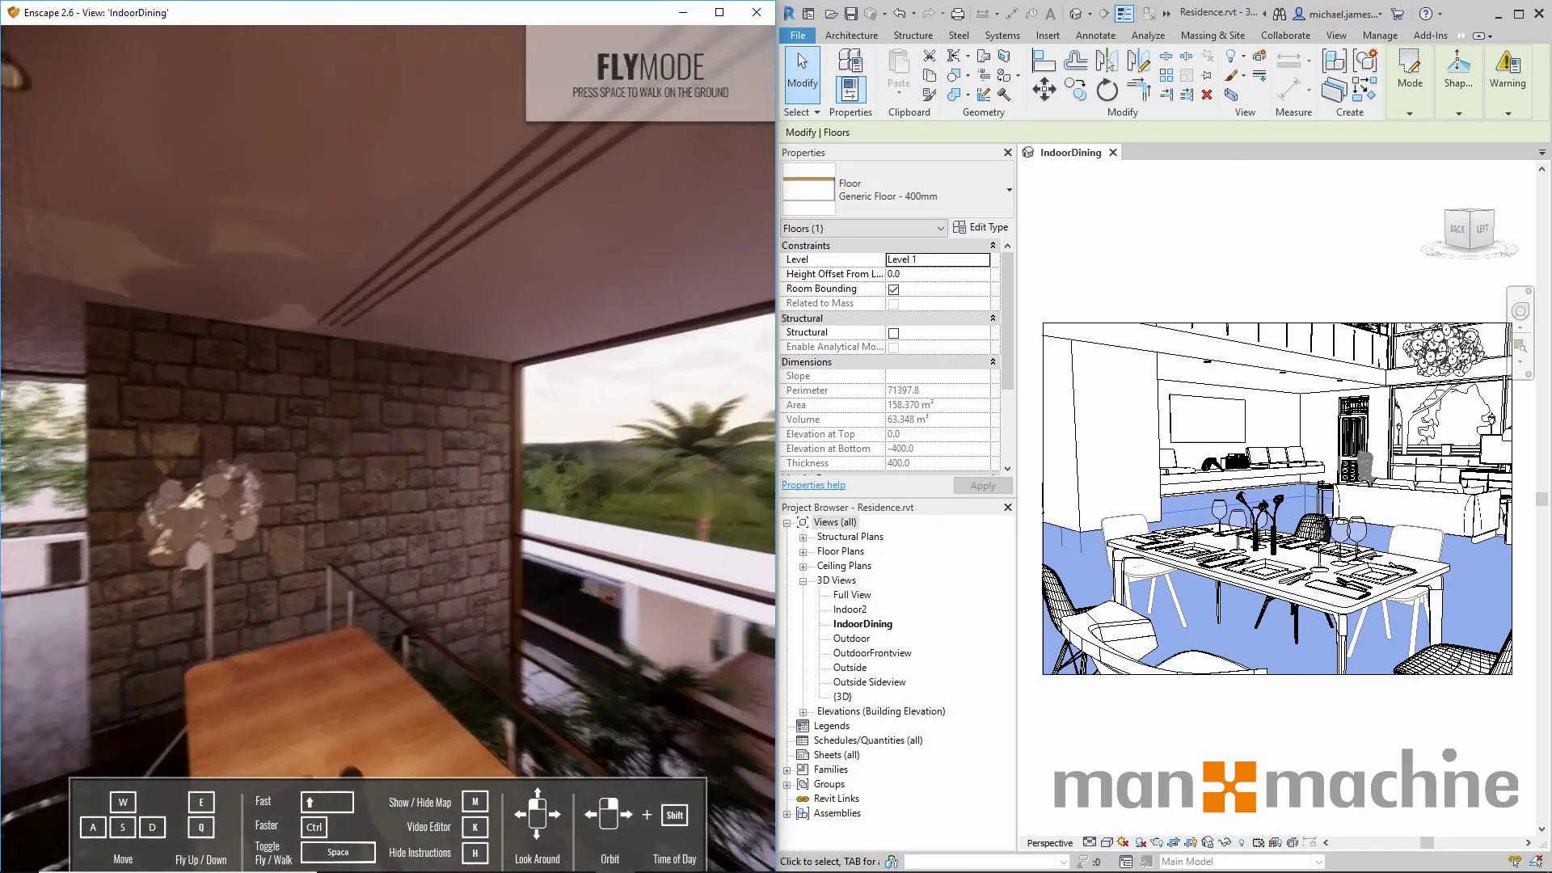
Fly along the upper floor past the statue and across the double-height living area to the large windows.
key(w)
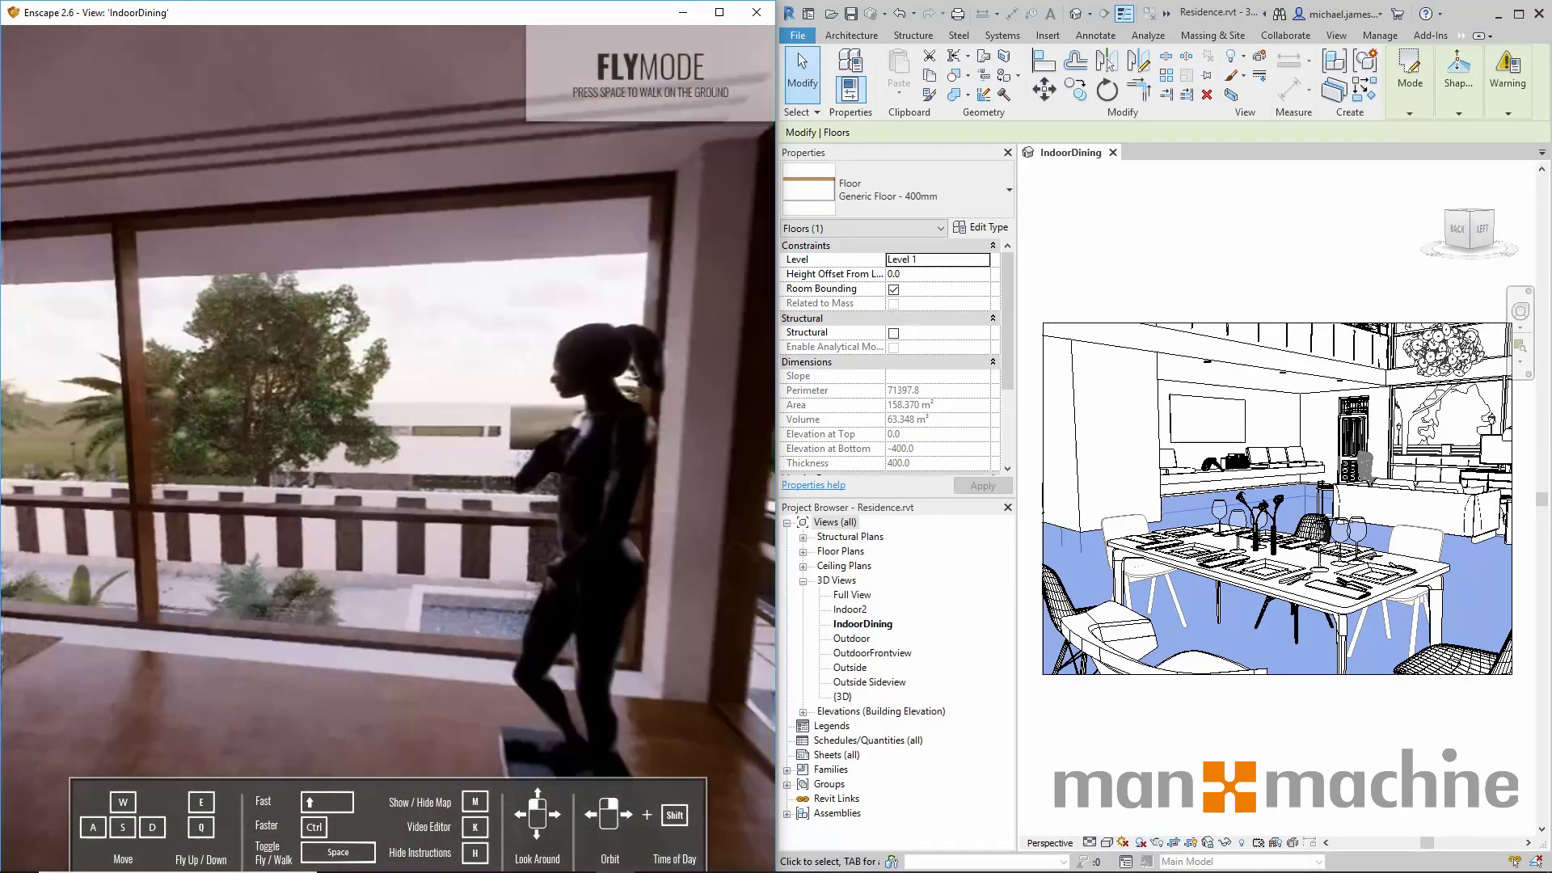
drag(388, 448, 145, 448)
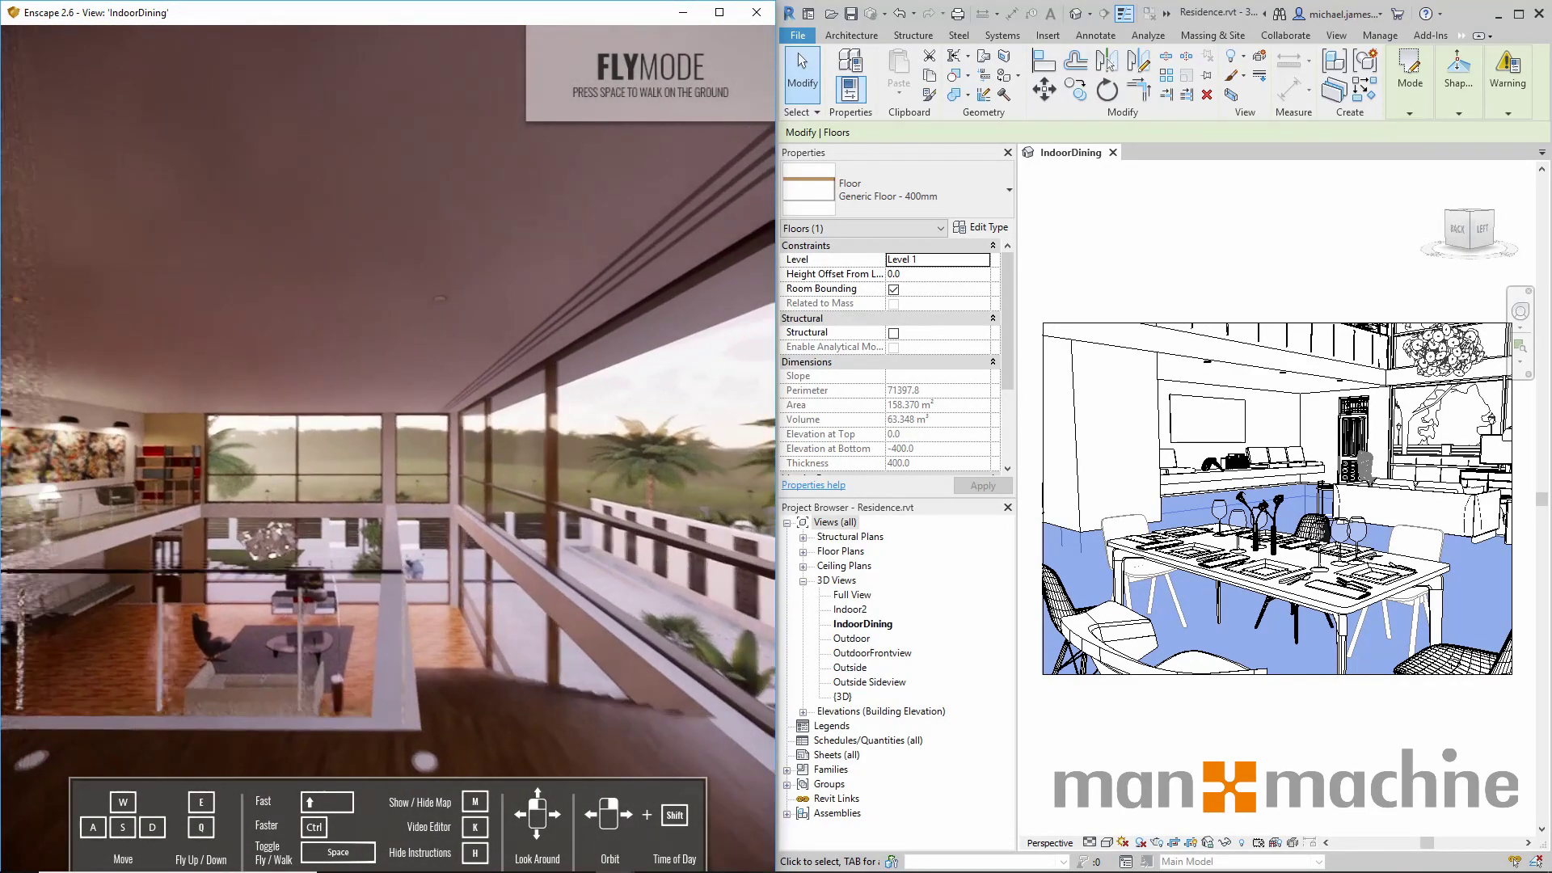
key(w)
drag(388, 449, 266, 448)
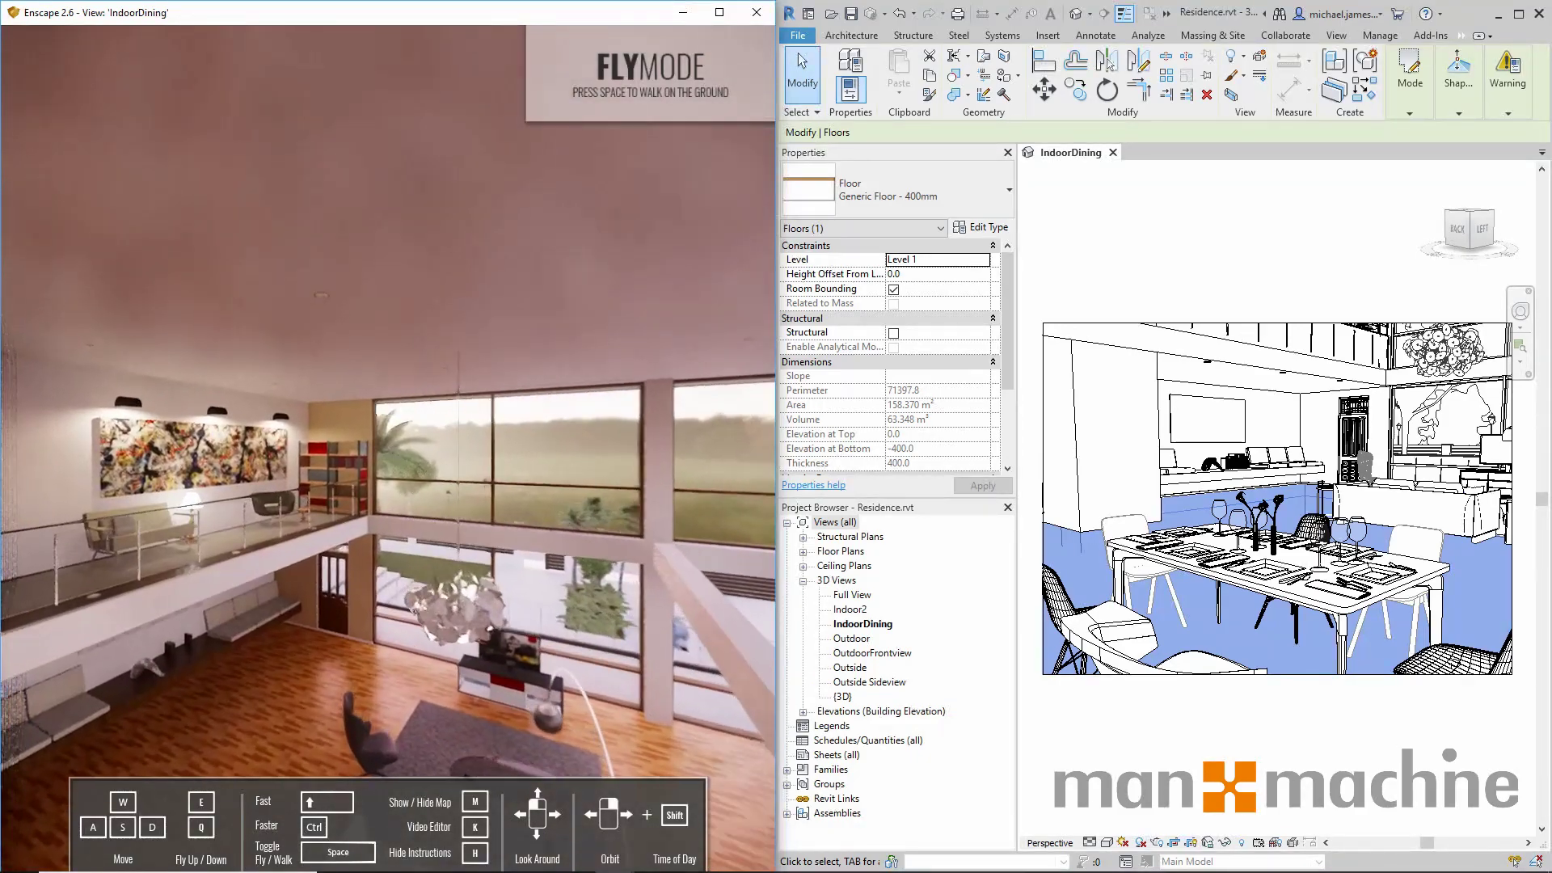
key(w)
key(w)
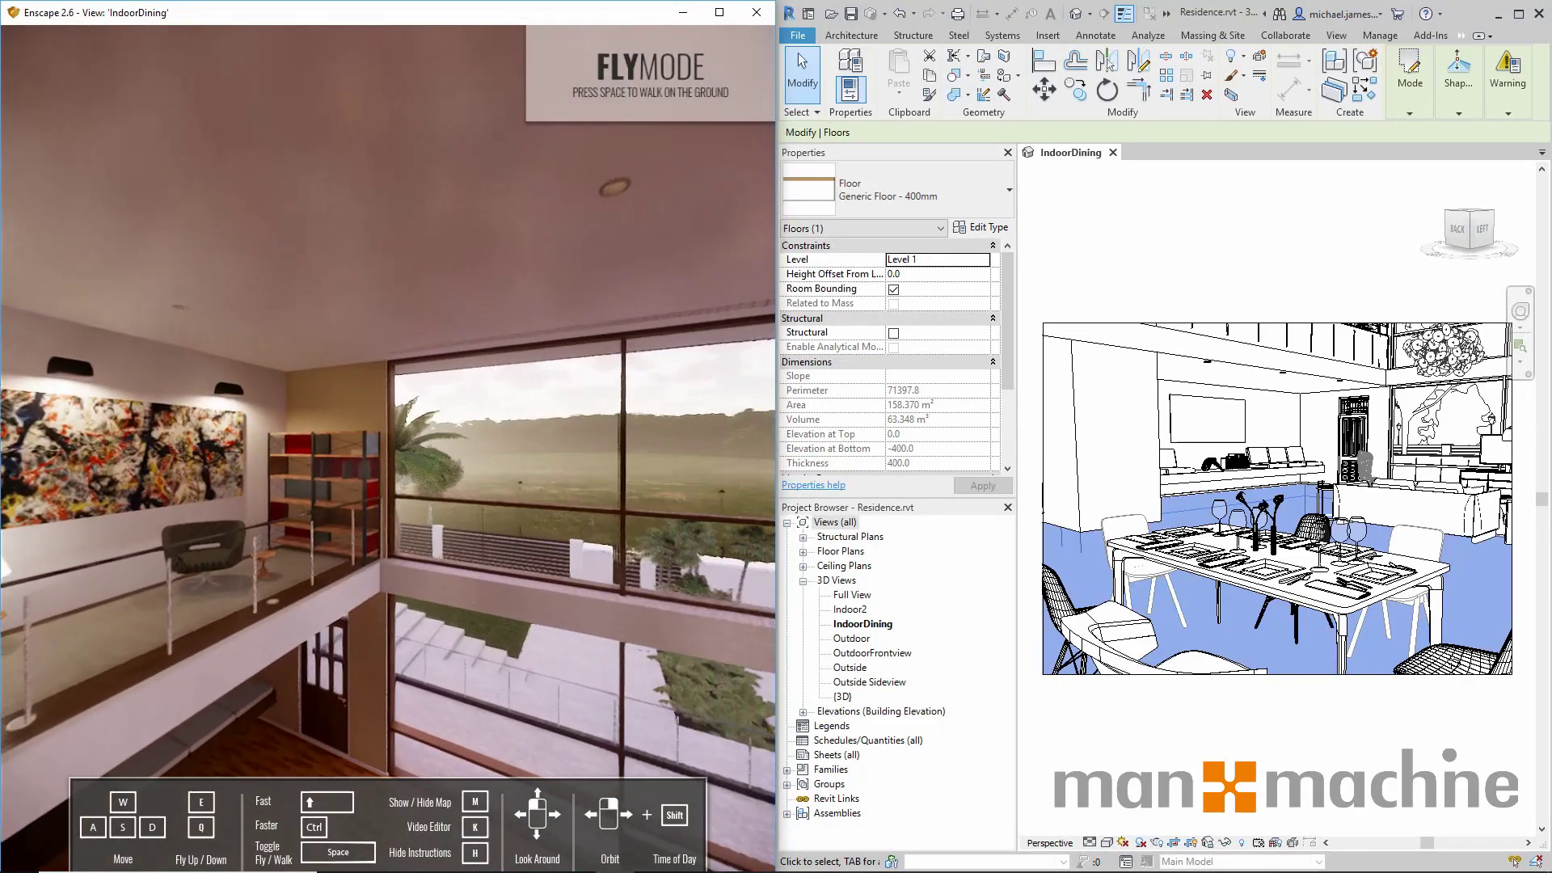
key(w)
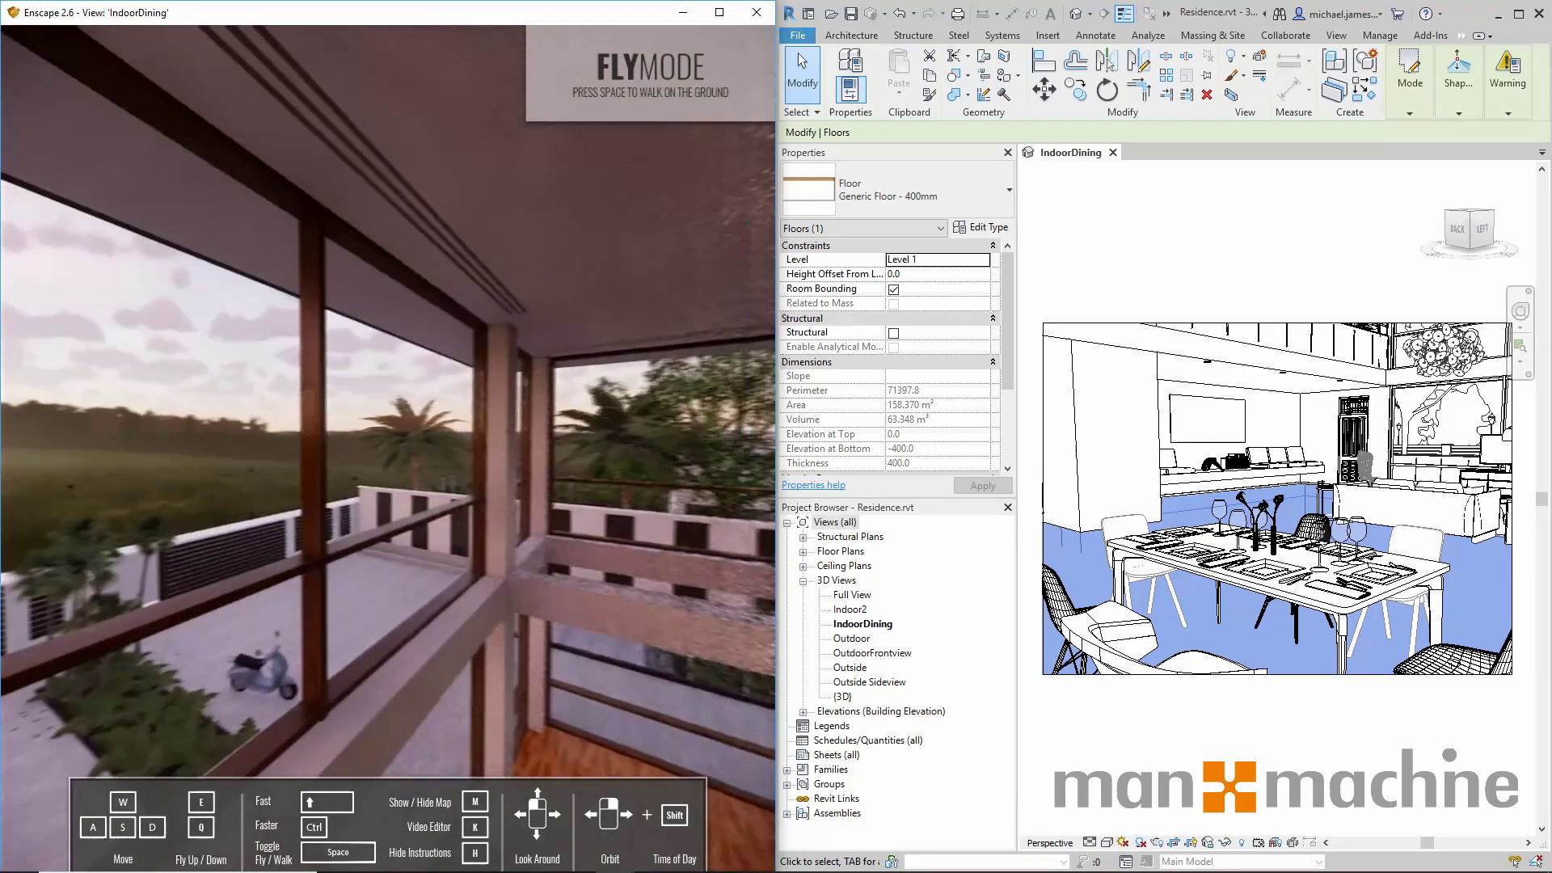
Turn back over the living area and fly down to the dining table and the stone column by the kitchen.
drag(388, 436, 711, 489)
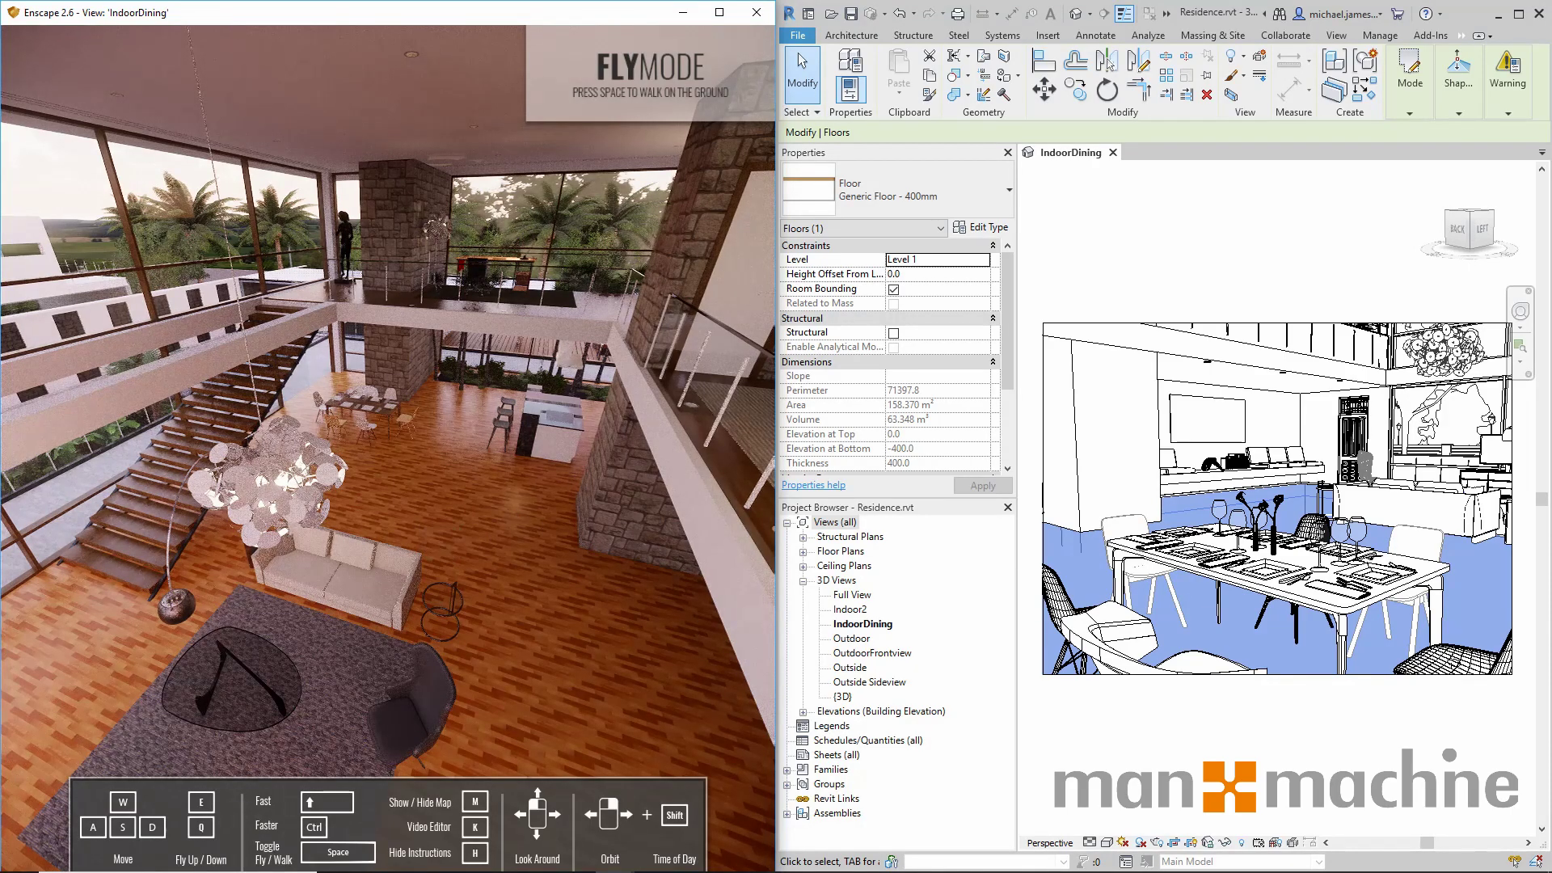
key(w)
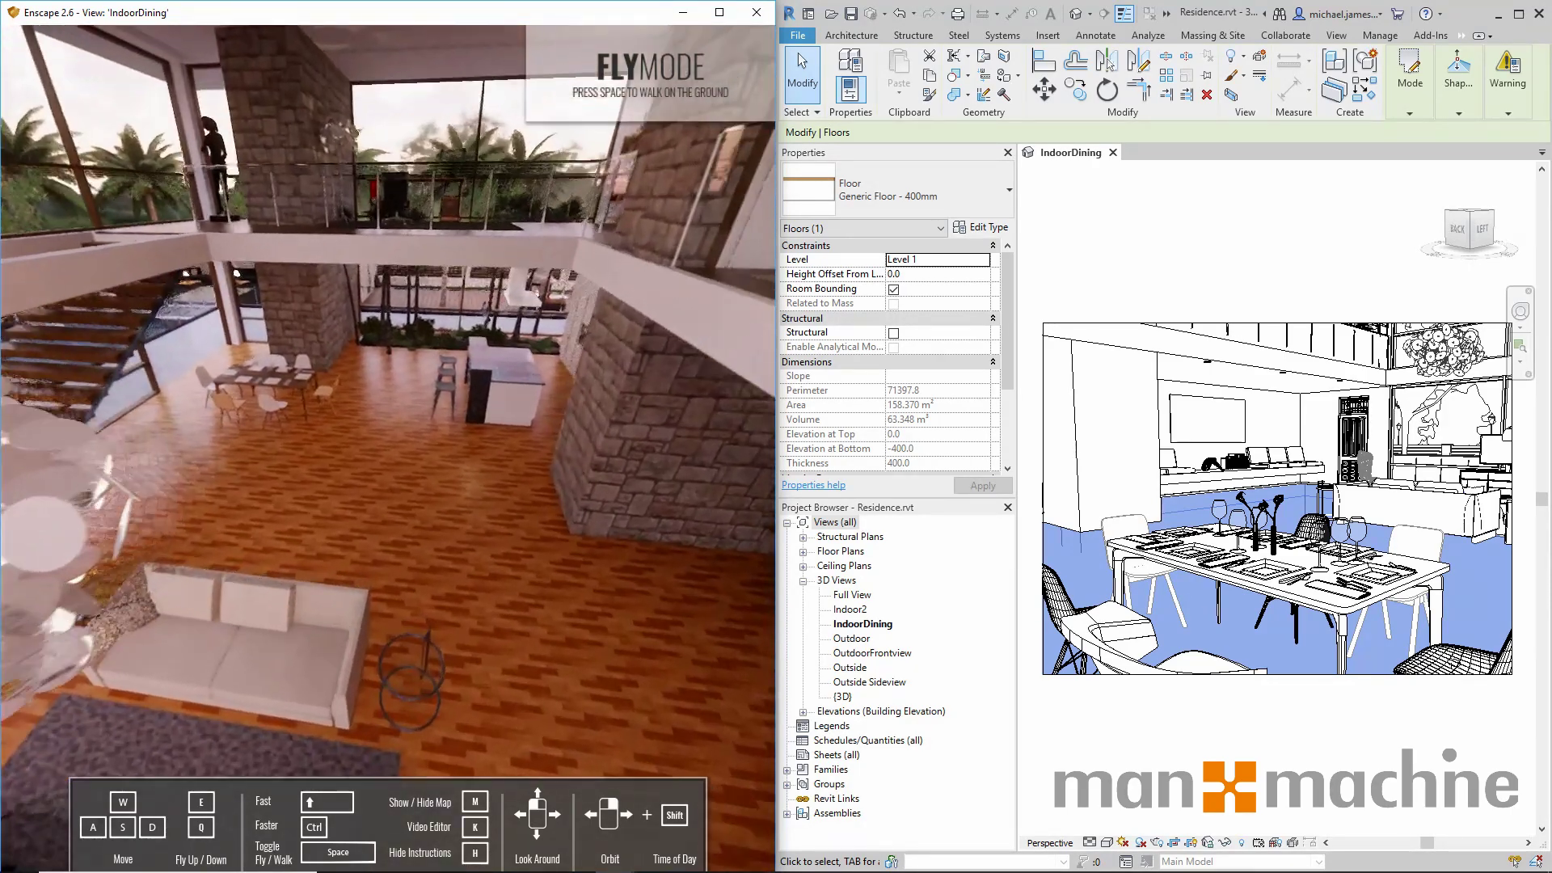
key(w)
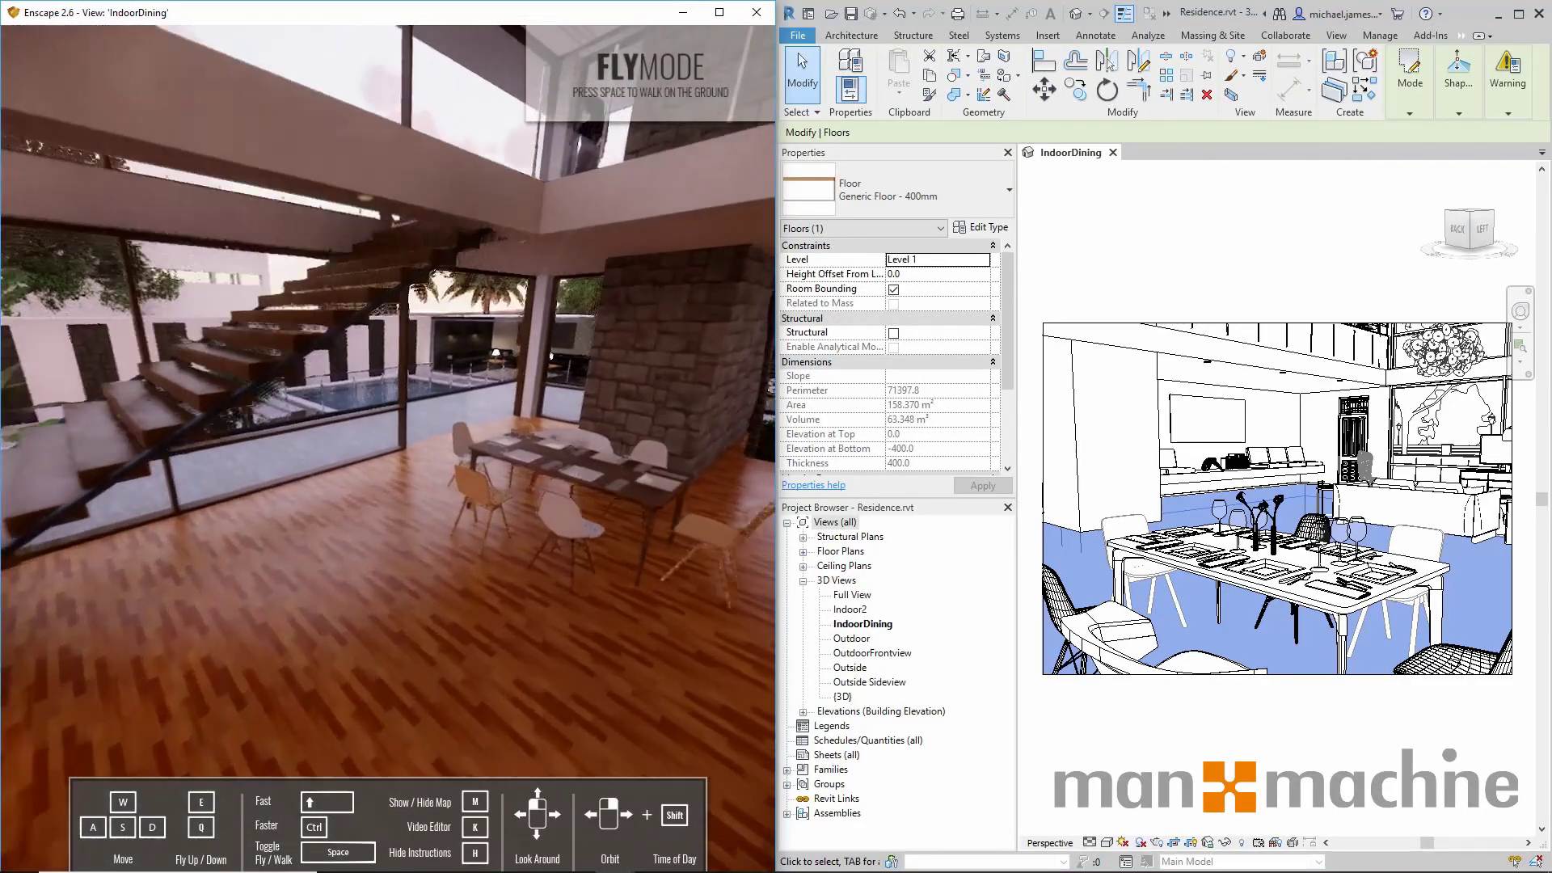
drag(550, 356, 186, 408)
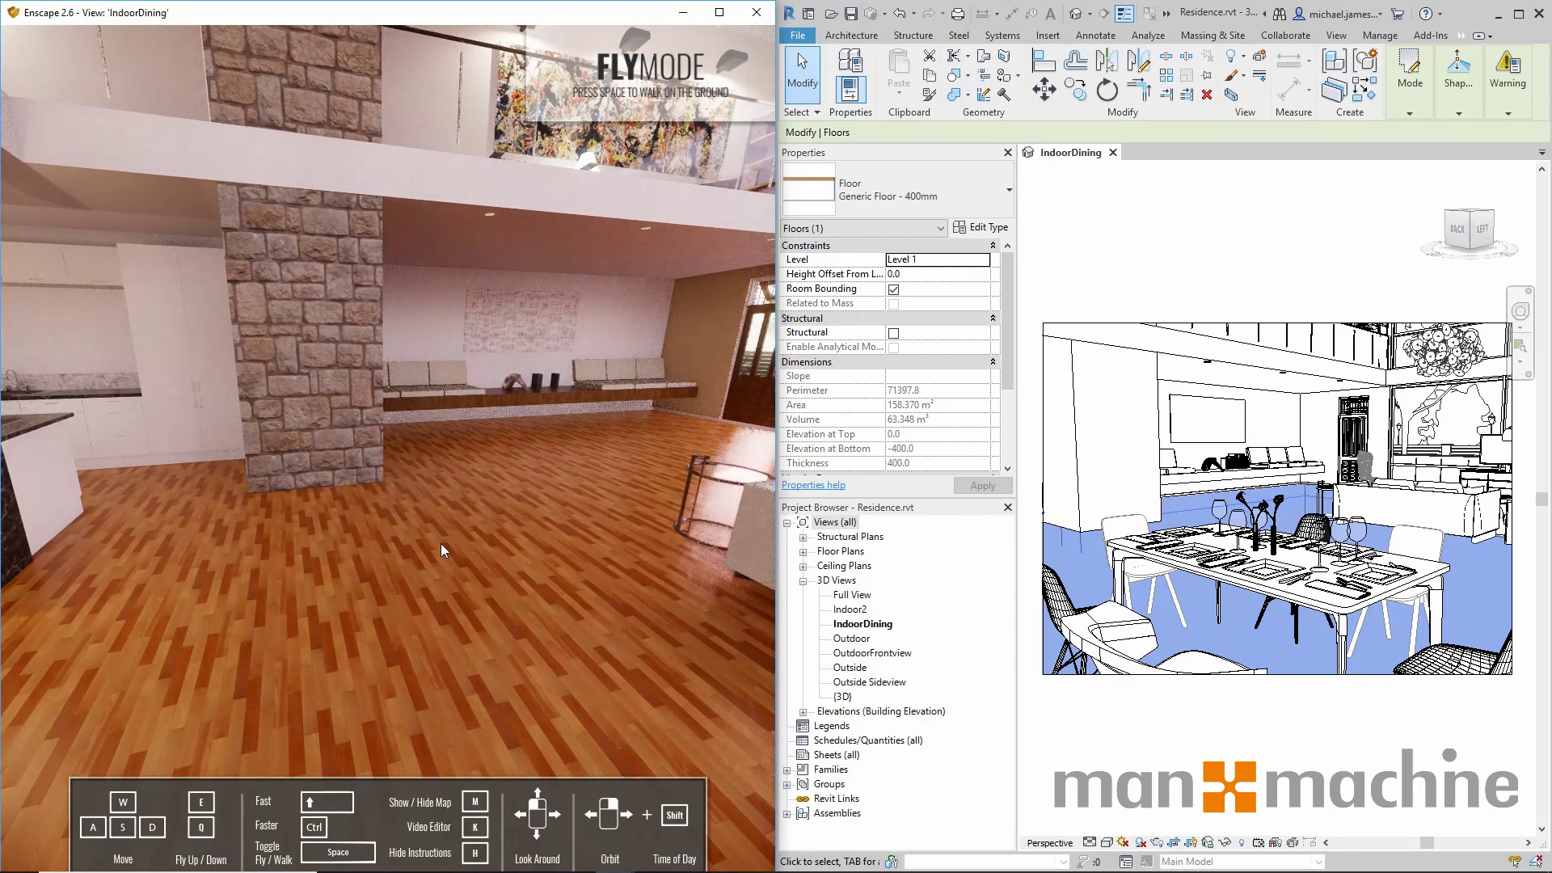
Switch to walk mode and view the living area from behind the sofa.
key(space)
drag(207, 522, 347, 542)
click(217, 553)
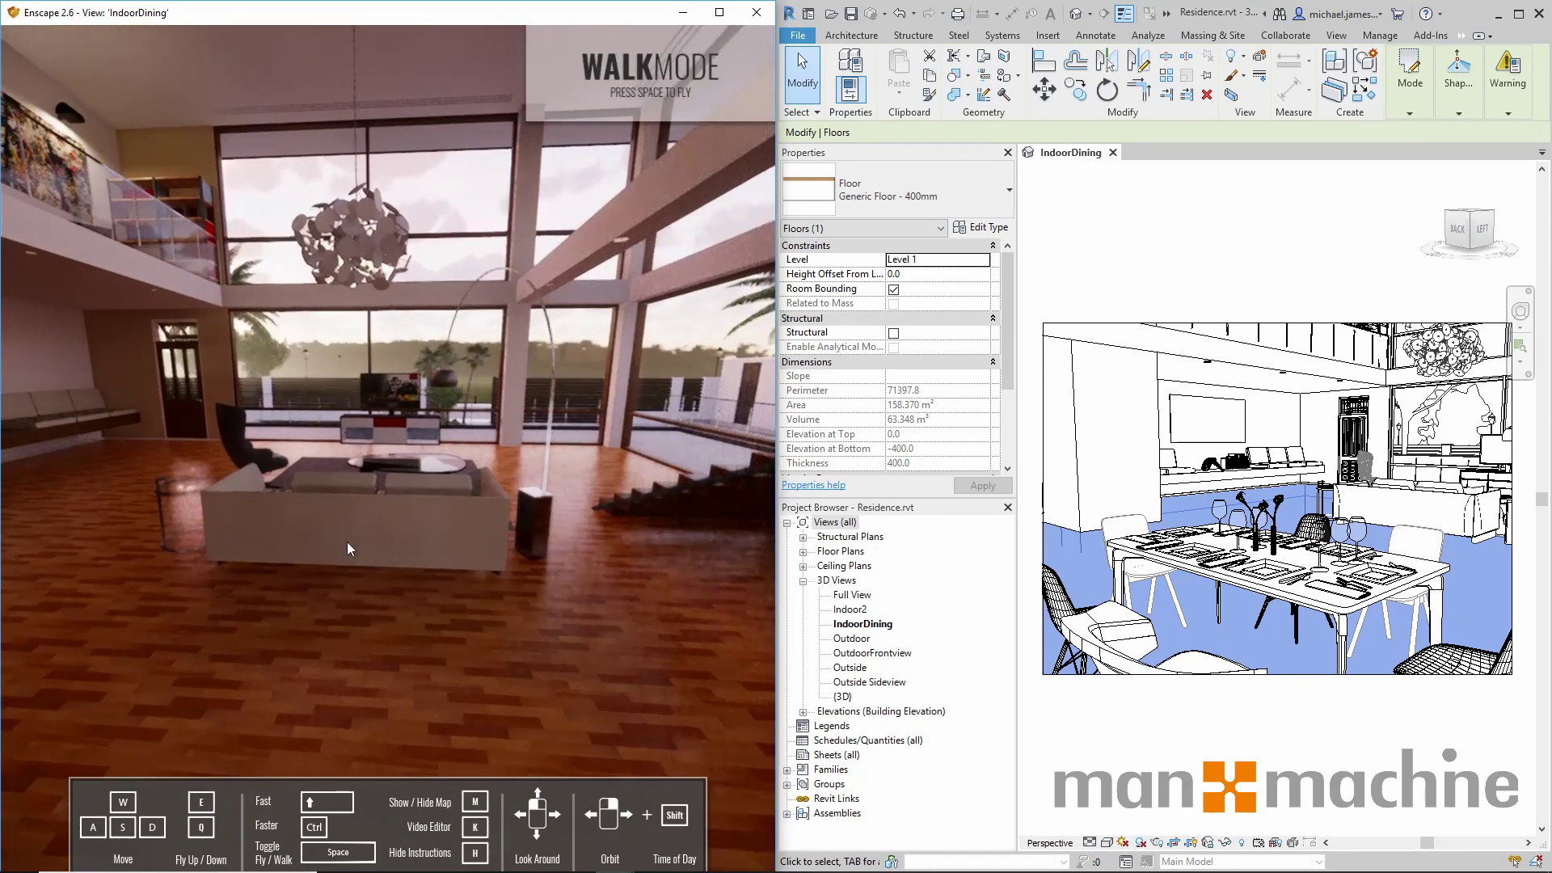
right_drag(347, 542, 347, 530)
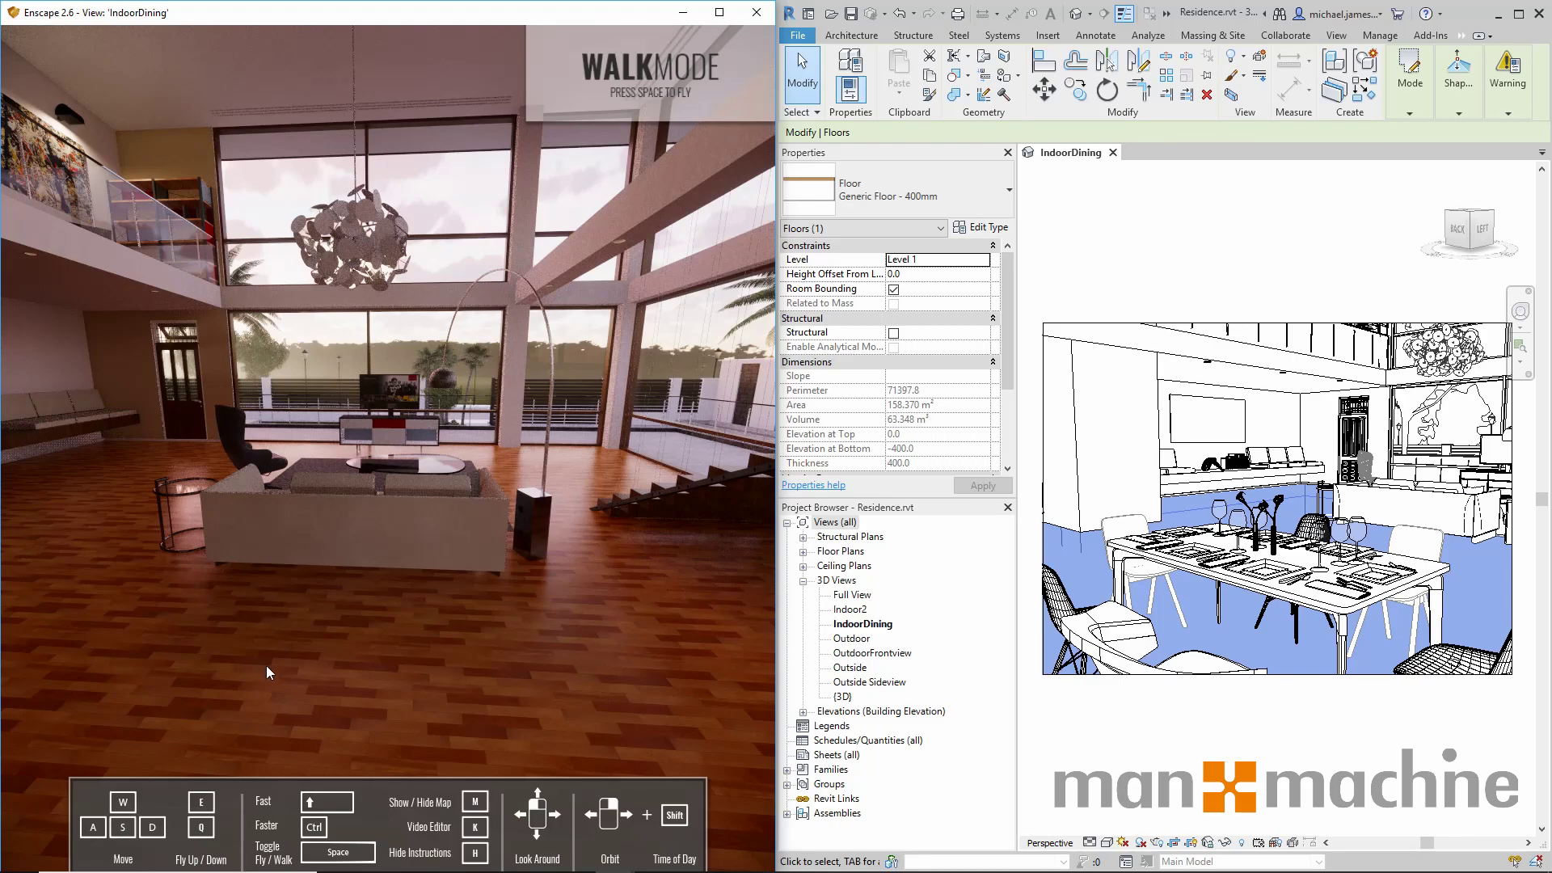
click(307, 636)
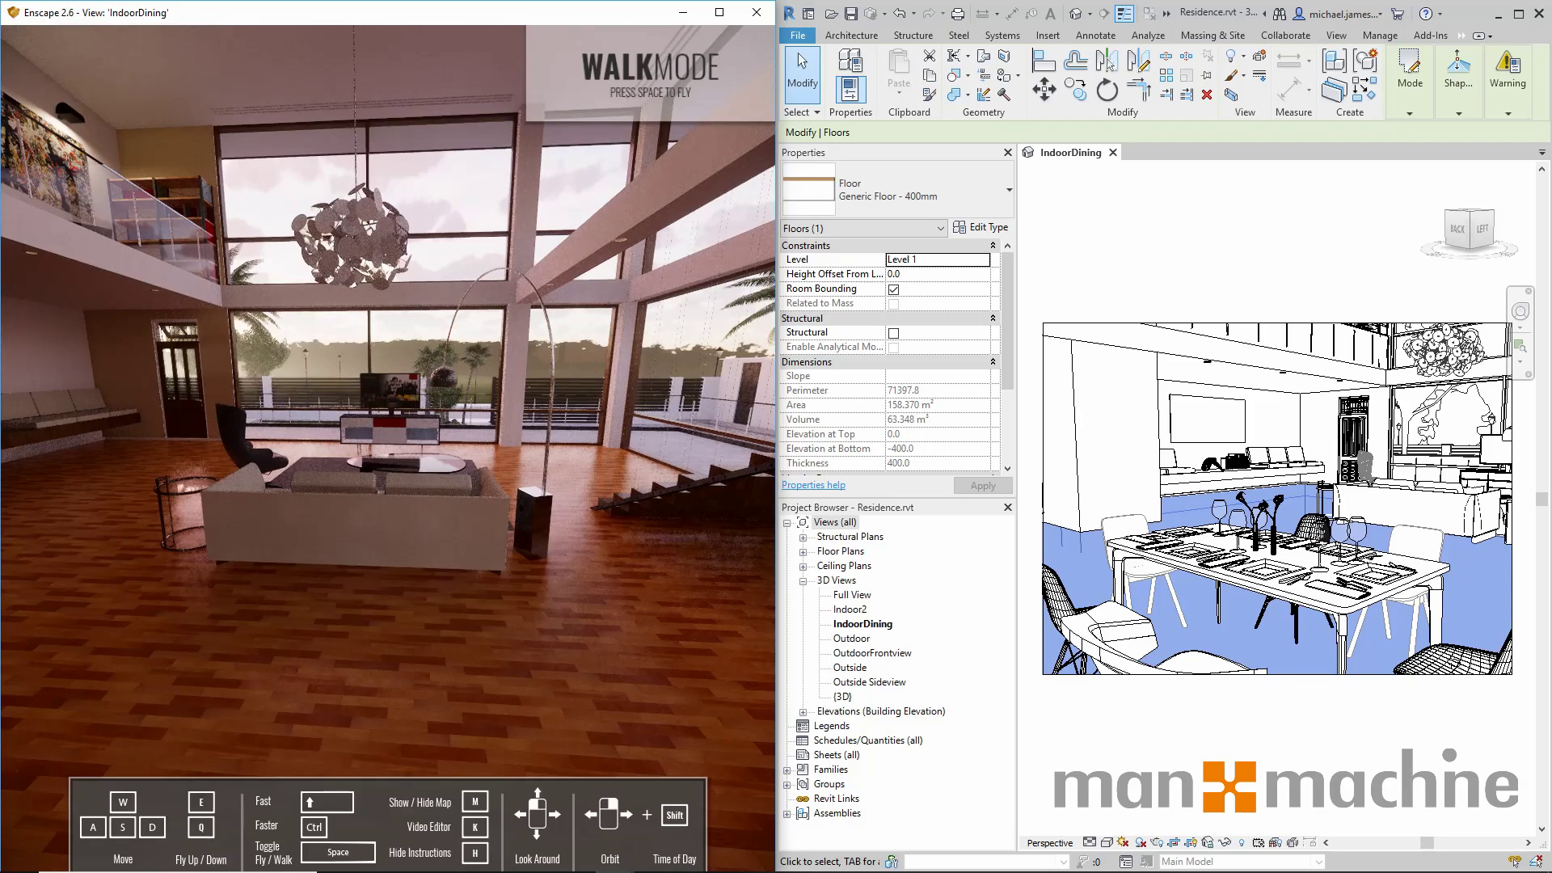
Walk past the sofa to the armchair and look around at the front windows, coffee table and staircase.
mouse_move(306, 636)
mouse_down()
mouse_move(94, 636)
mouse_move(299, 611)
mouse_move(287, 617)
mouse_up()
key(w)
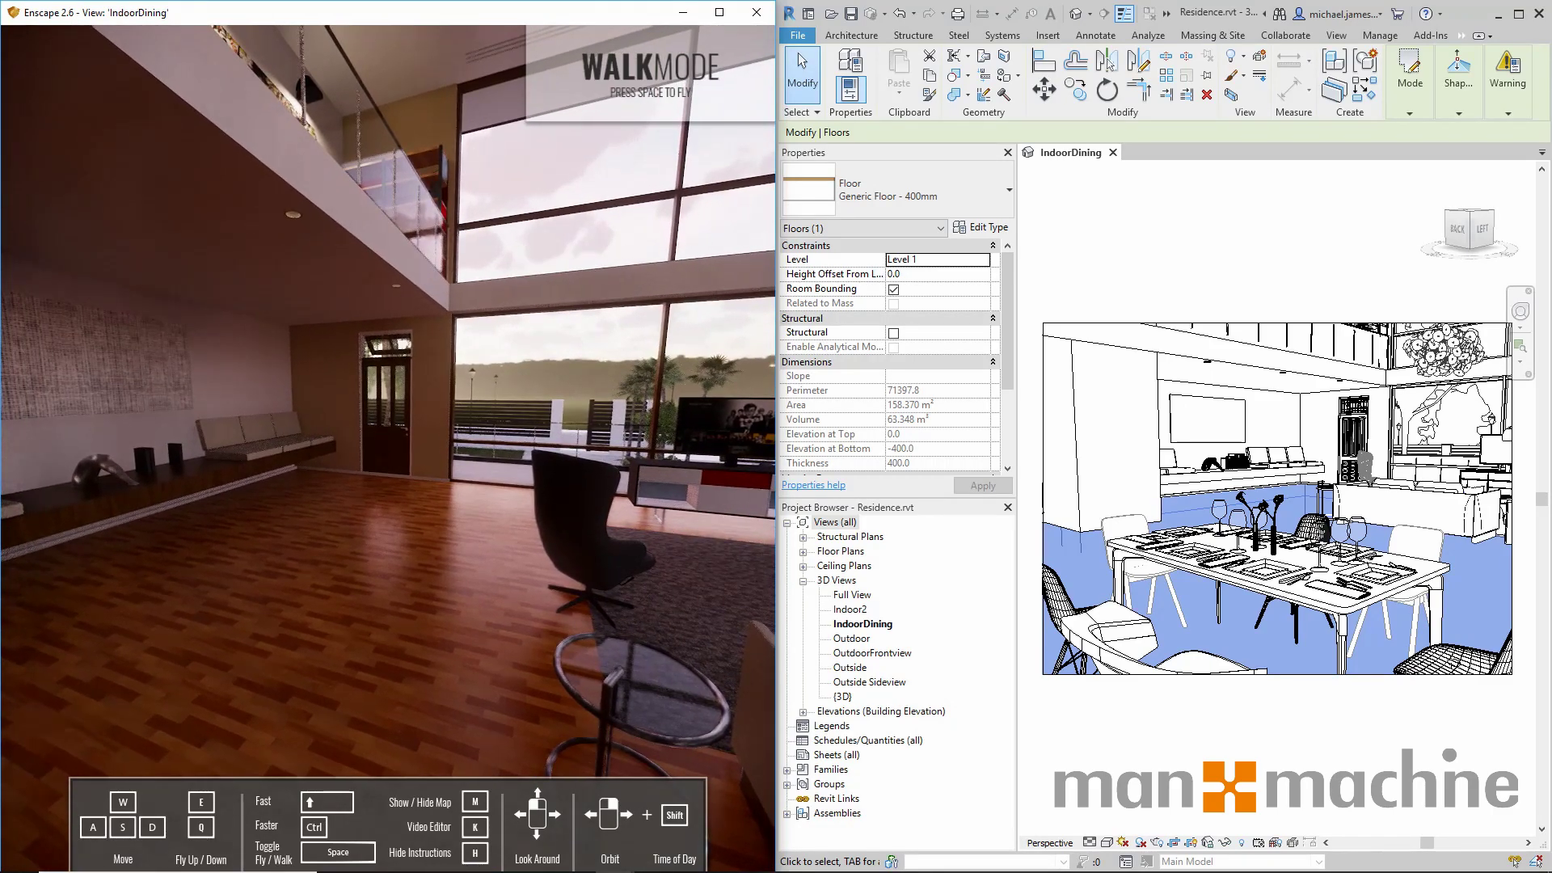
key(w)
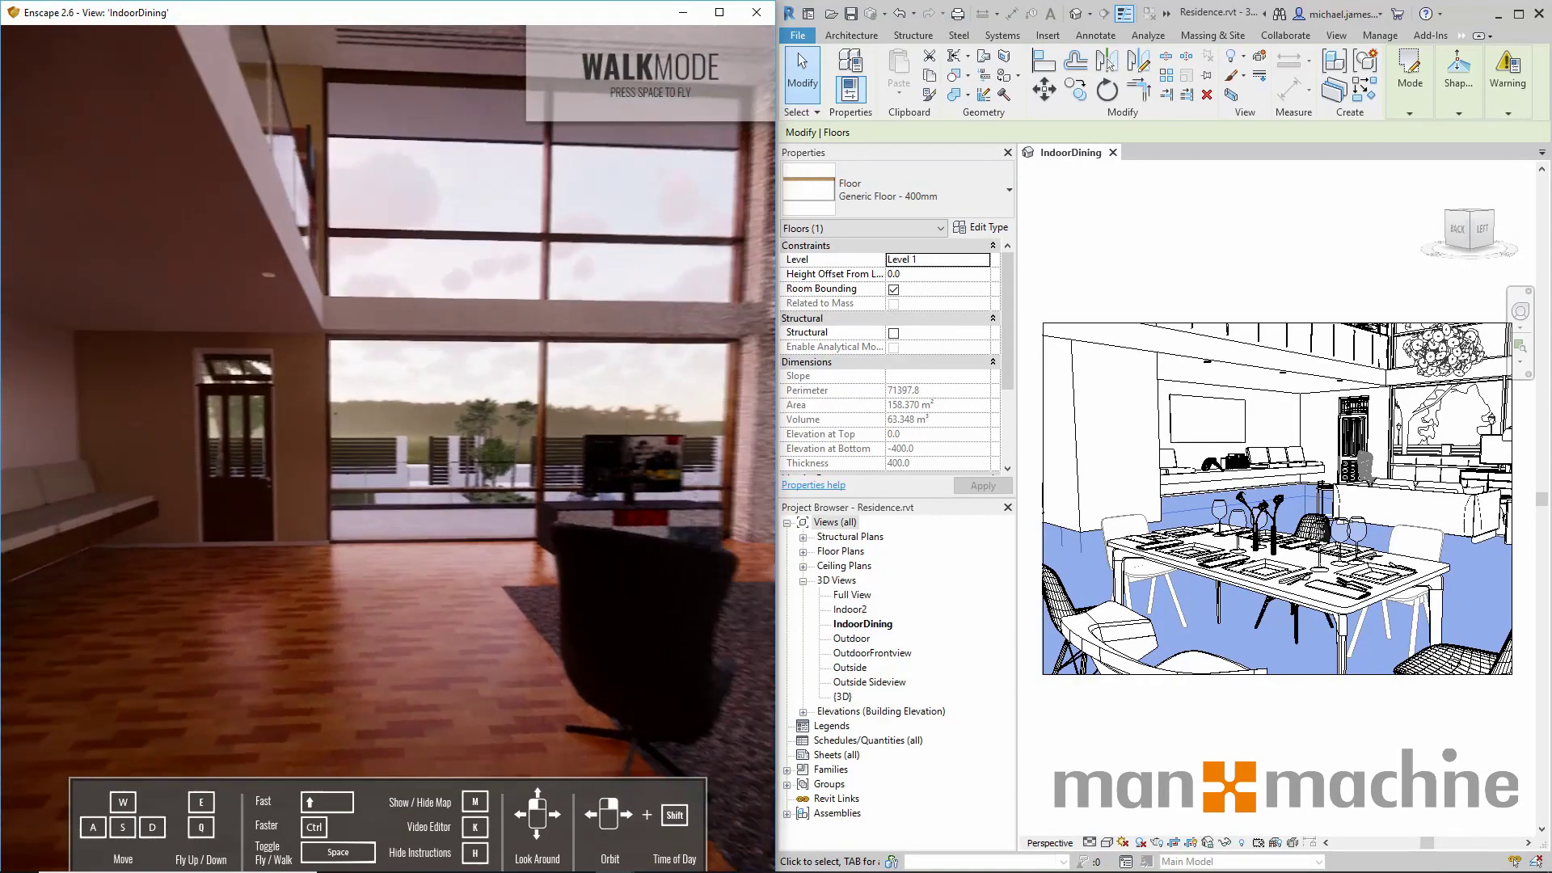
drag(287, 617, 349, 628)
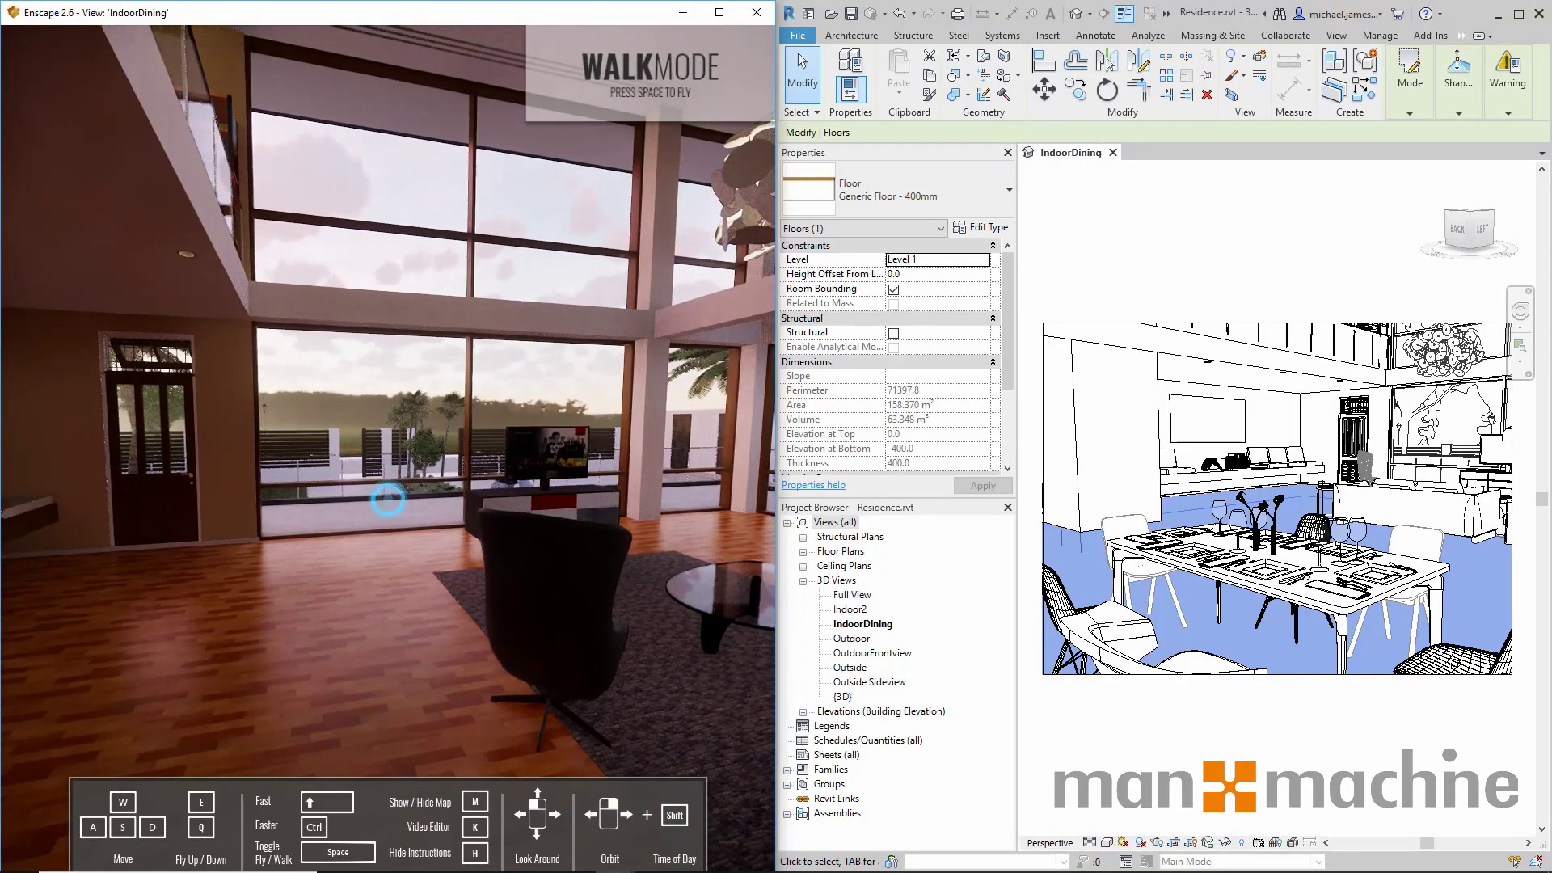
drag(388, 499, 522, 436)
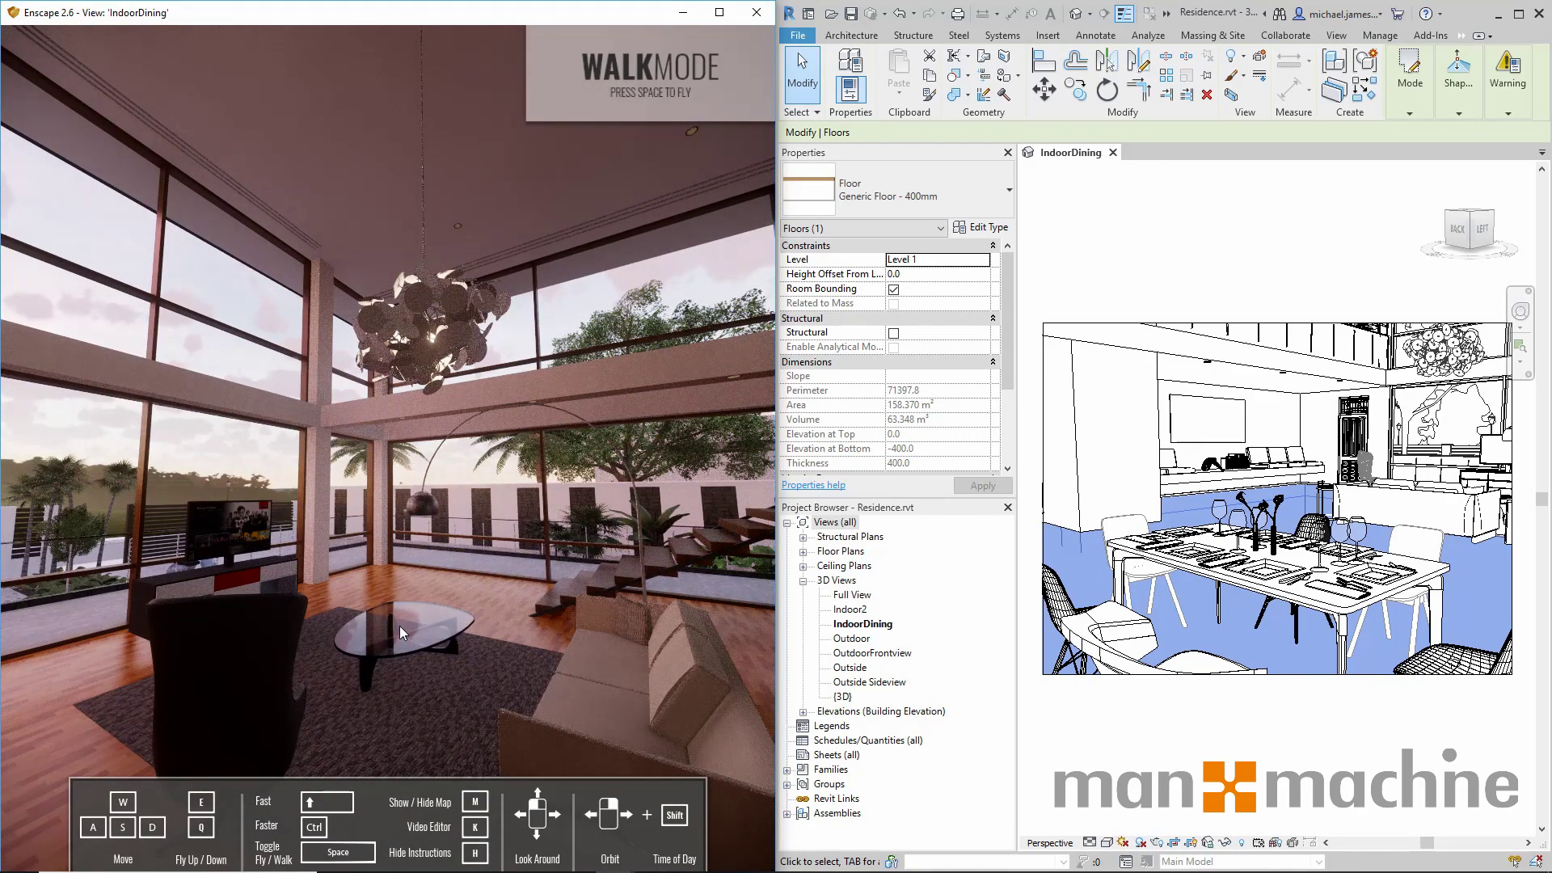
Switch to fly mode and orbit the view around the living area furniture.
key(space)
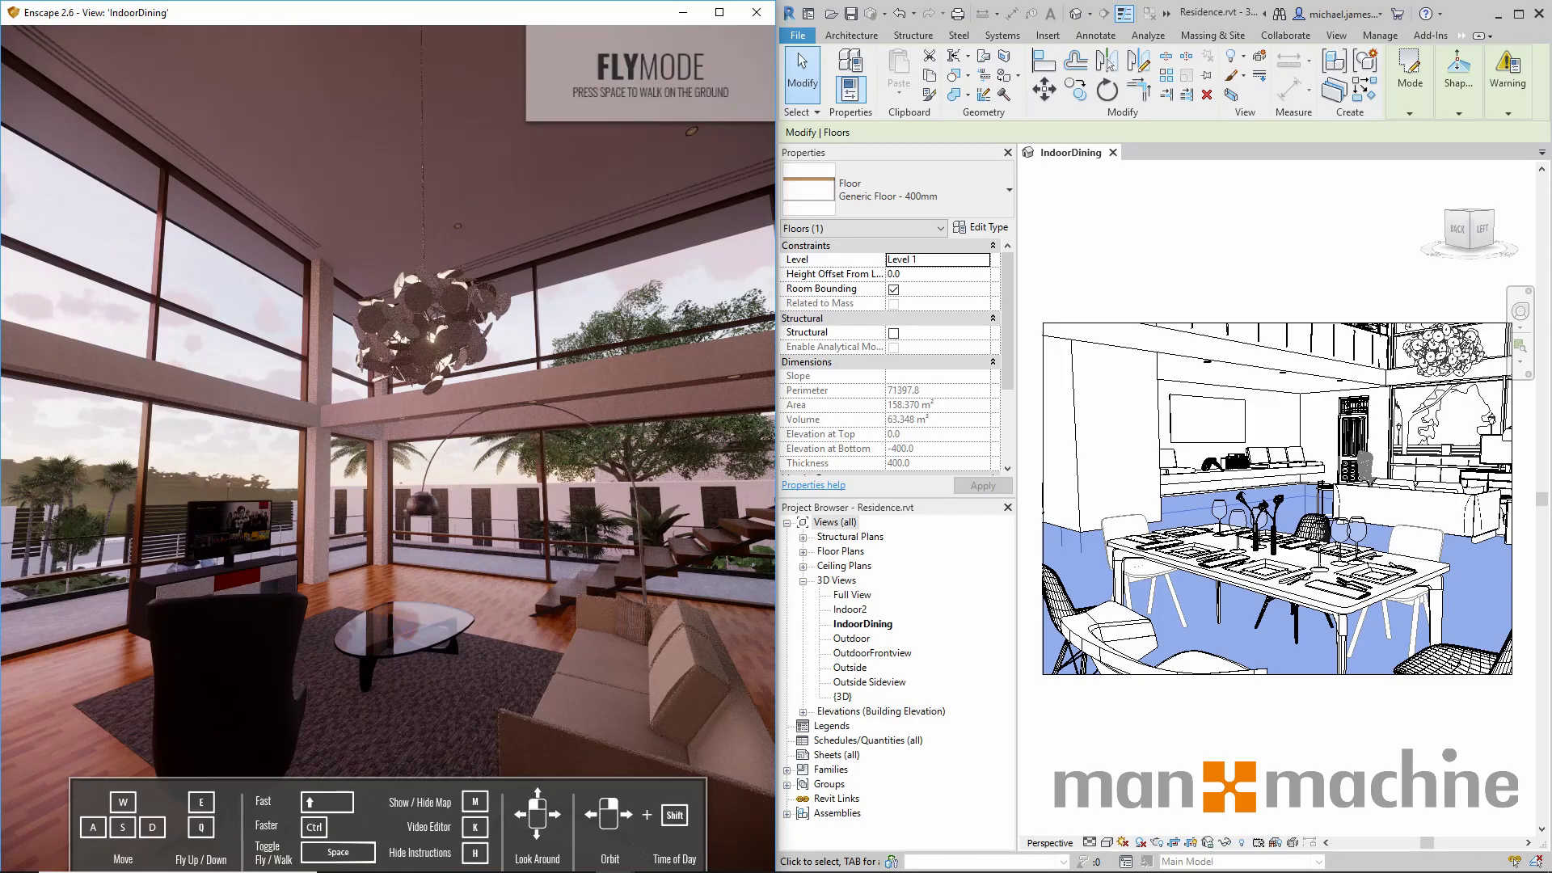
right_drag(404, 623, 582, 647)
right_drag(388, 566, 45, 437)
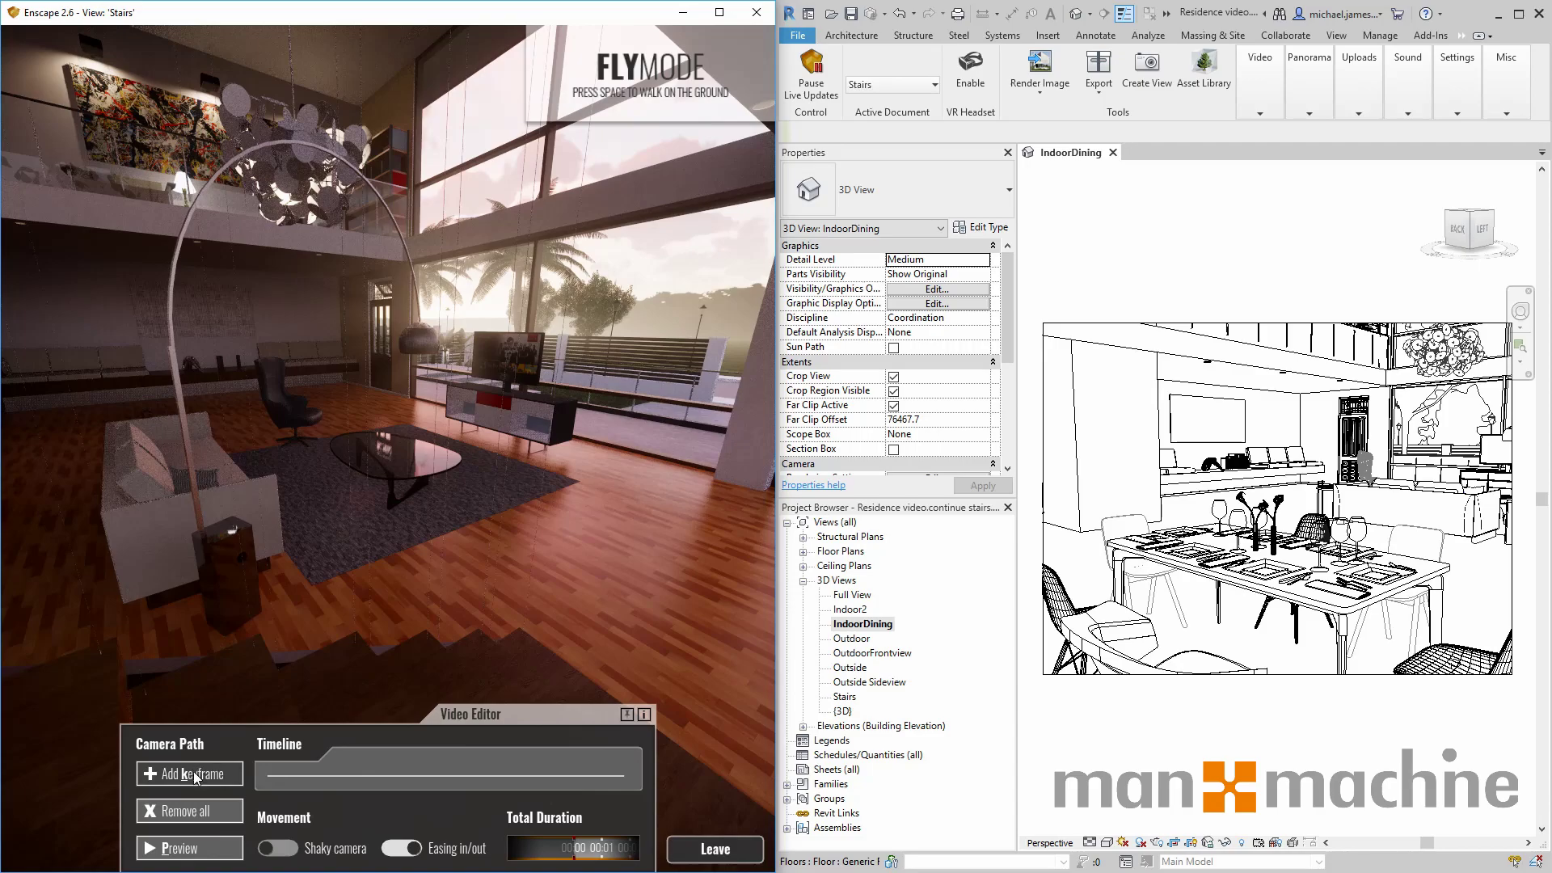
Add video keyframes for the living area seen from the stairs, the corner windows and the TV unit by the glazing.
drag(335, 631, 521, 588)
key(w)
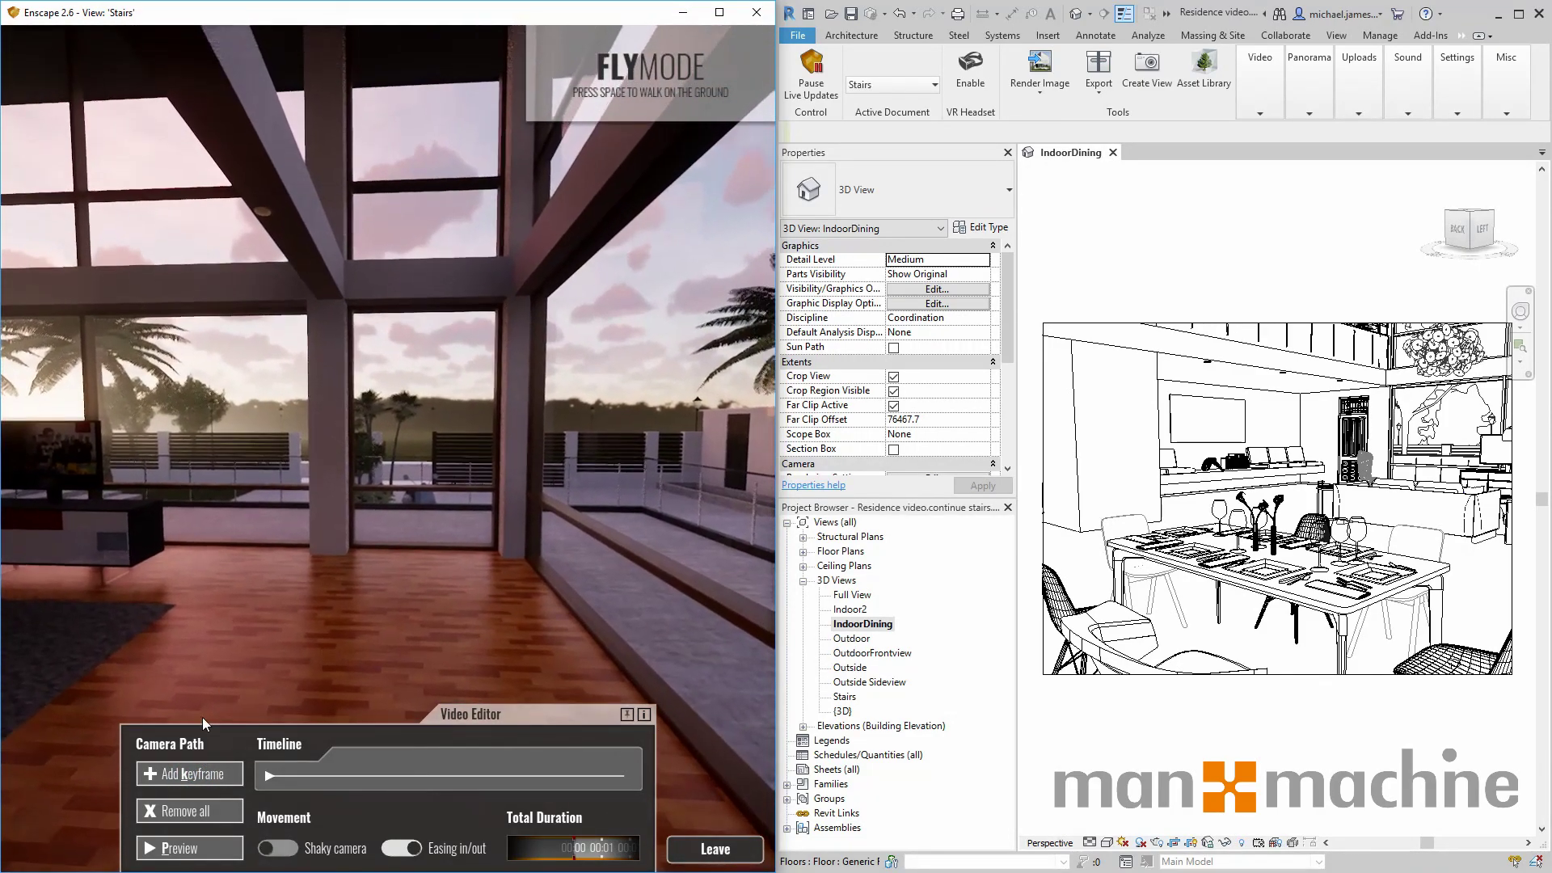
drag(361, 613, 210, 617)
key(w)
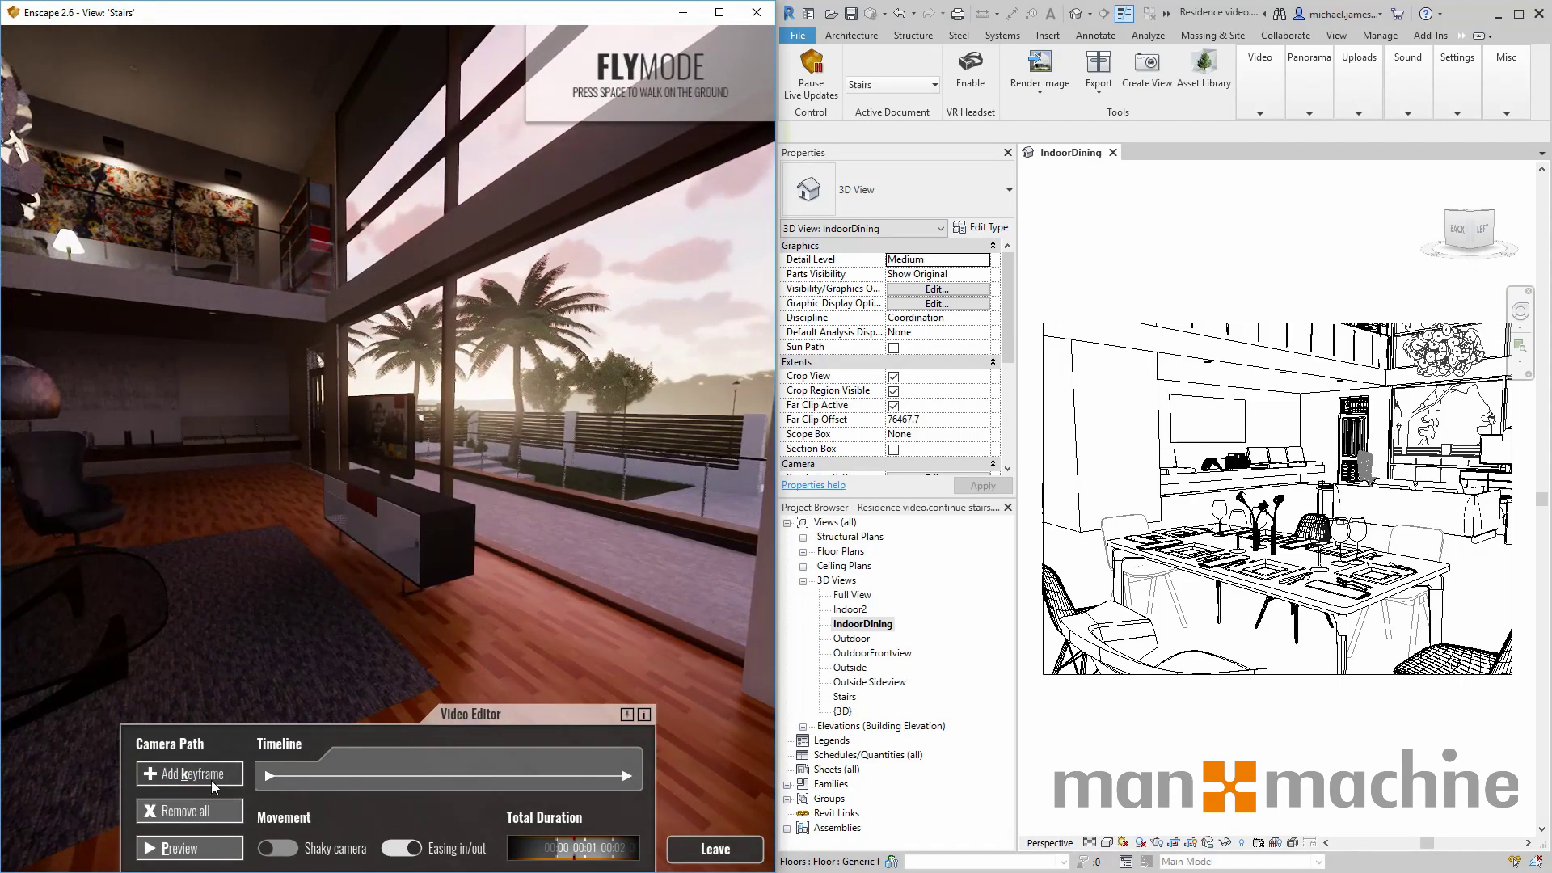
drag(443, 642, 327, 631)
key(w)
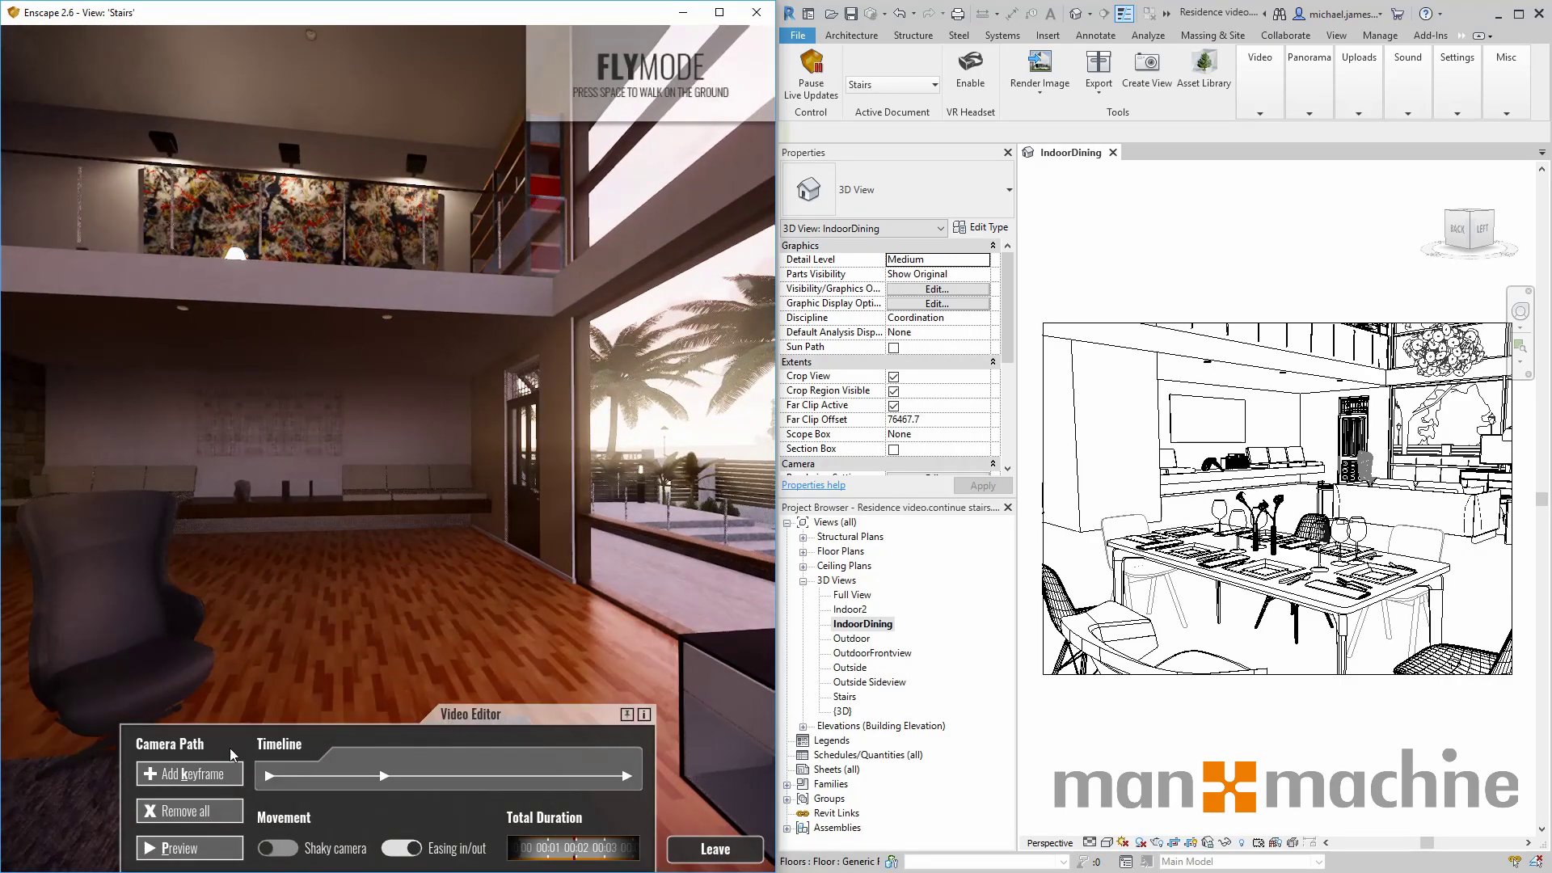
Add four more keyframes for the armchair, wall bench, kitchen island and dining table views, and preview the camera path.
drag(463, 597, 339, 601)
key(w)
click(267, 774)
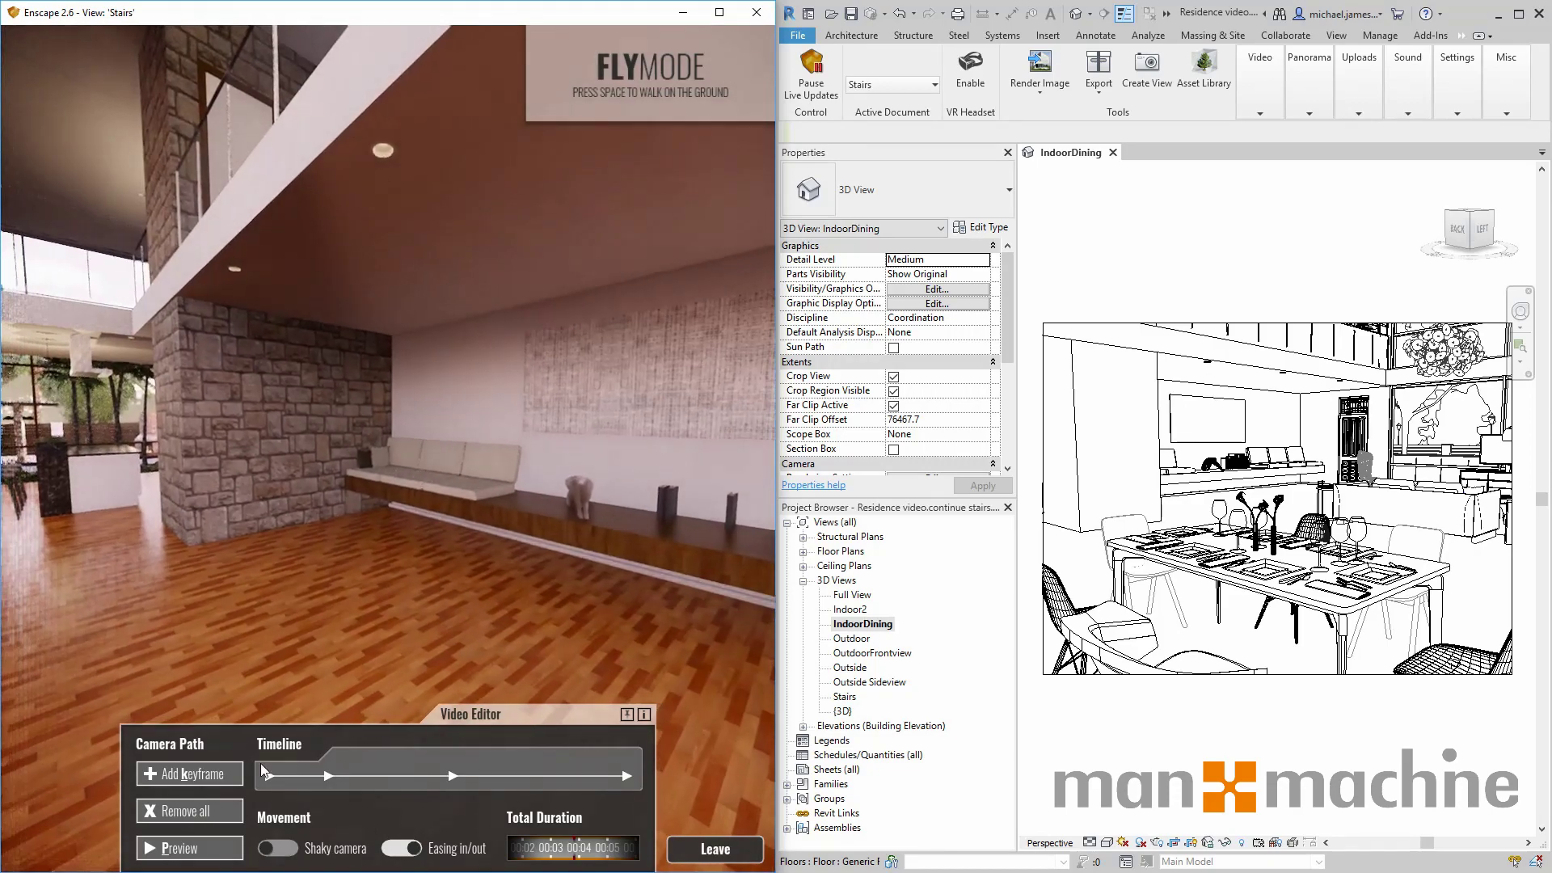
drag(432, 572, 334, 621)
key(w)
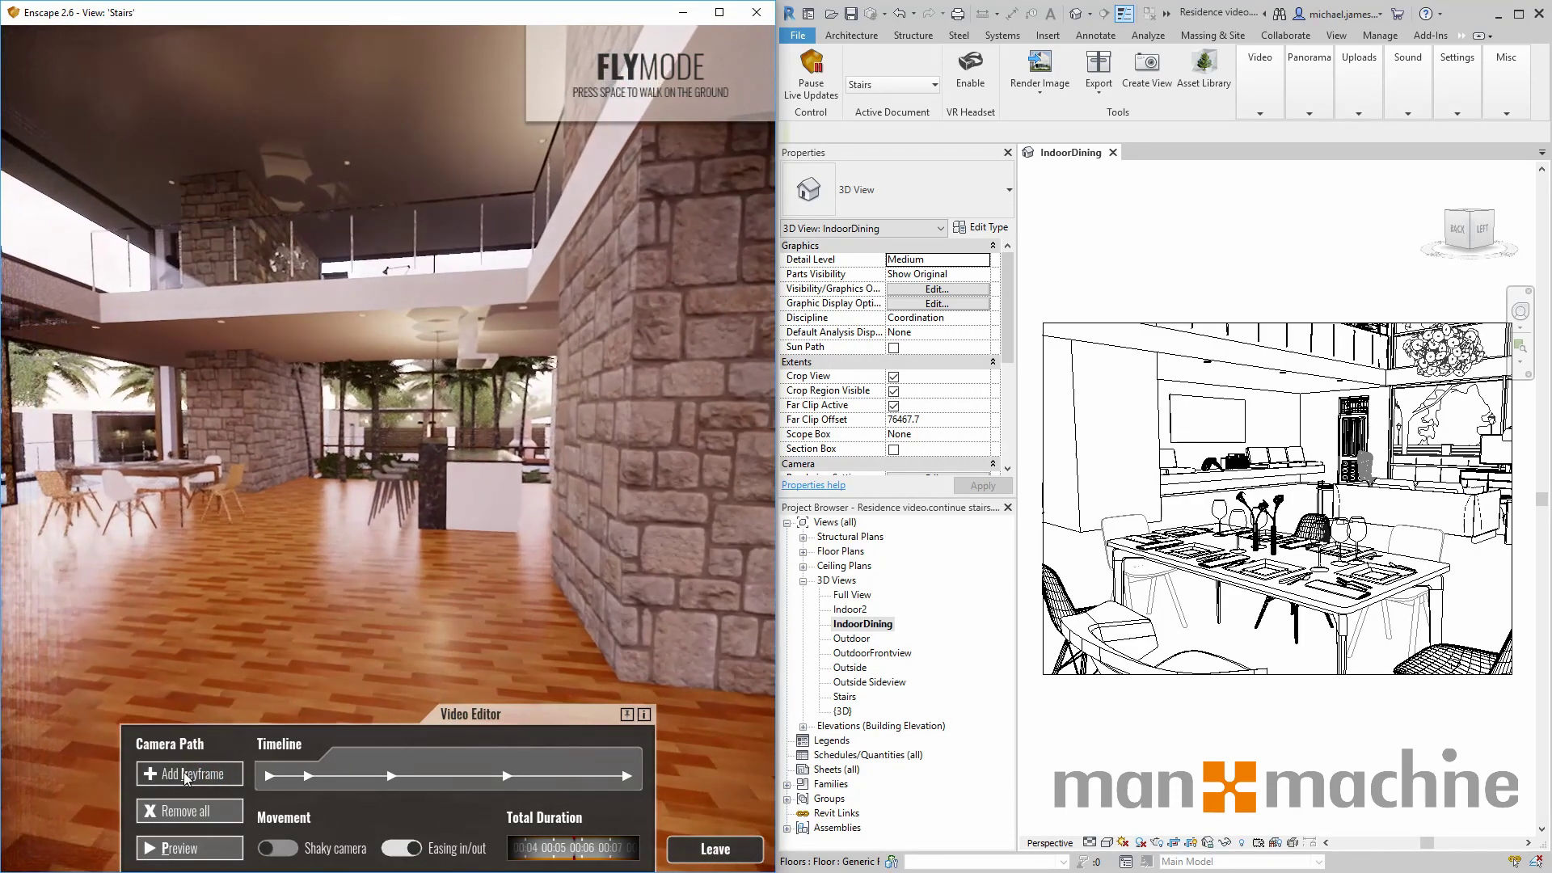
drag(553, 519, 388, 519)
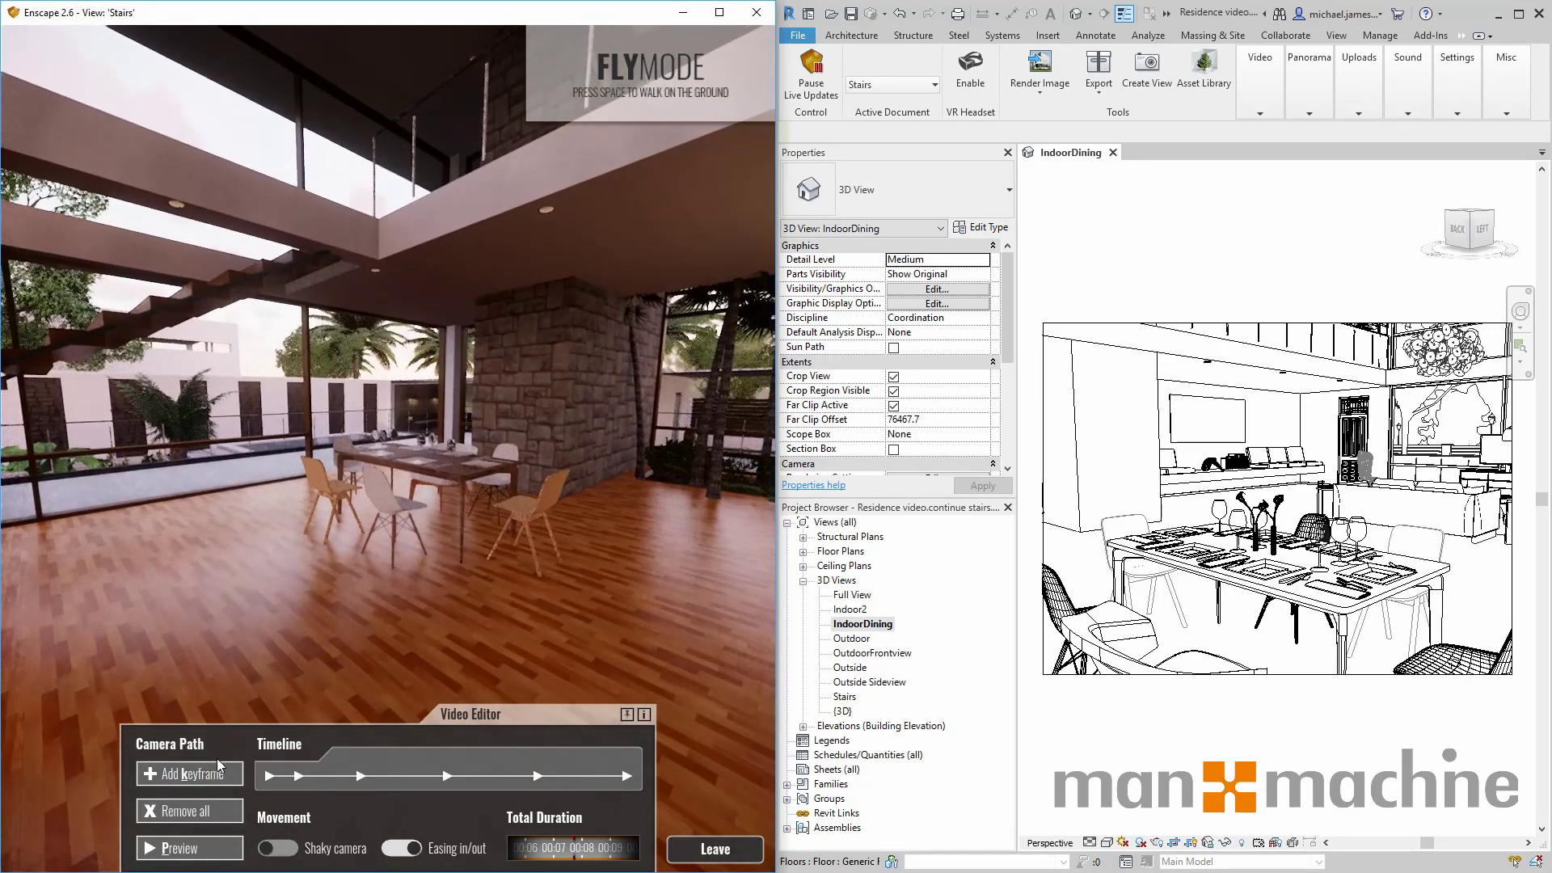
click(179, 774)
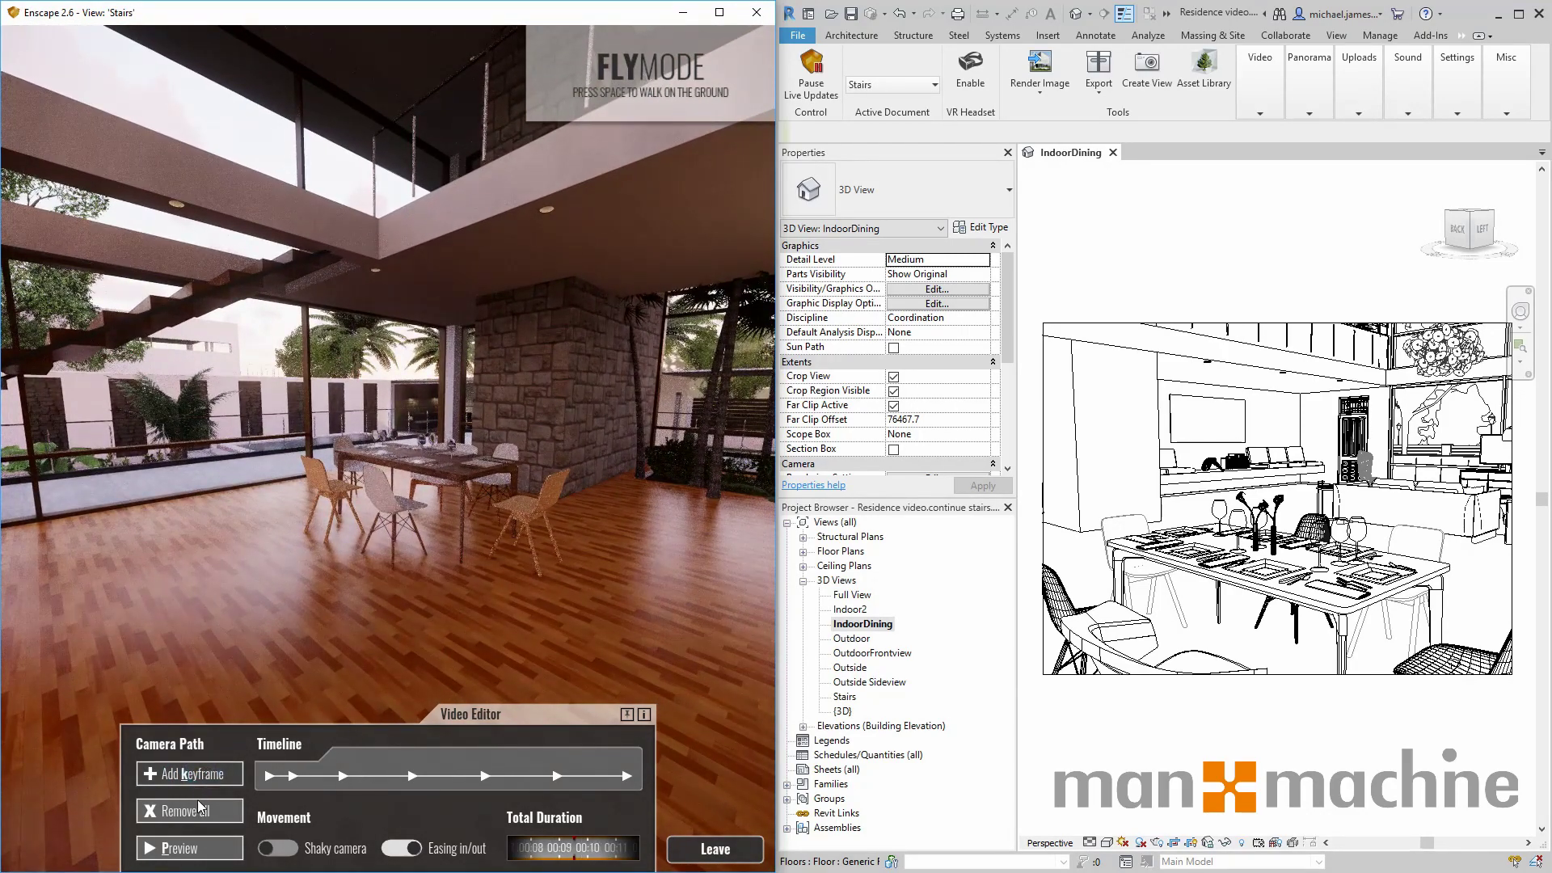
click(197, 848)
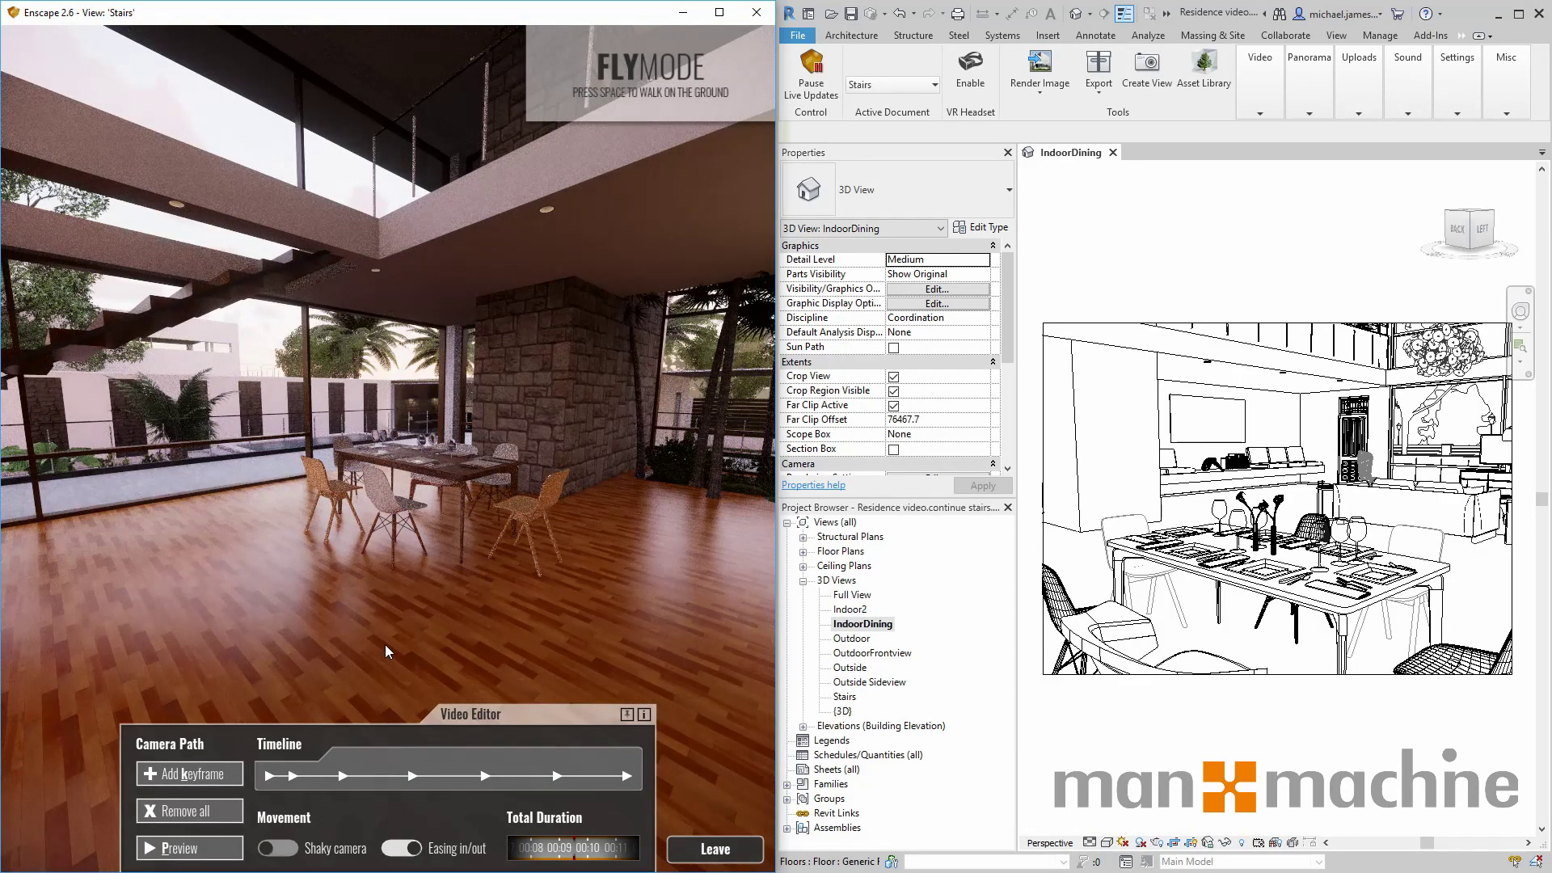
Re-aim keyframe 2 of 7 toward the coffee table, TV unit and windows, and apply the new camera view.
click(293, 776)
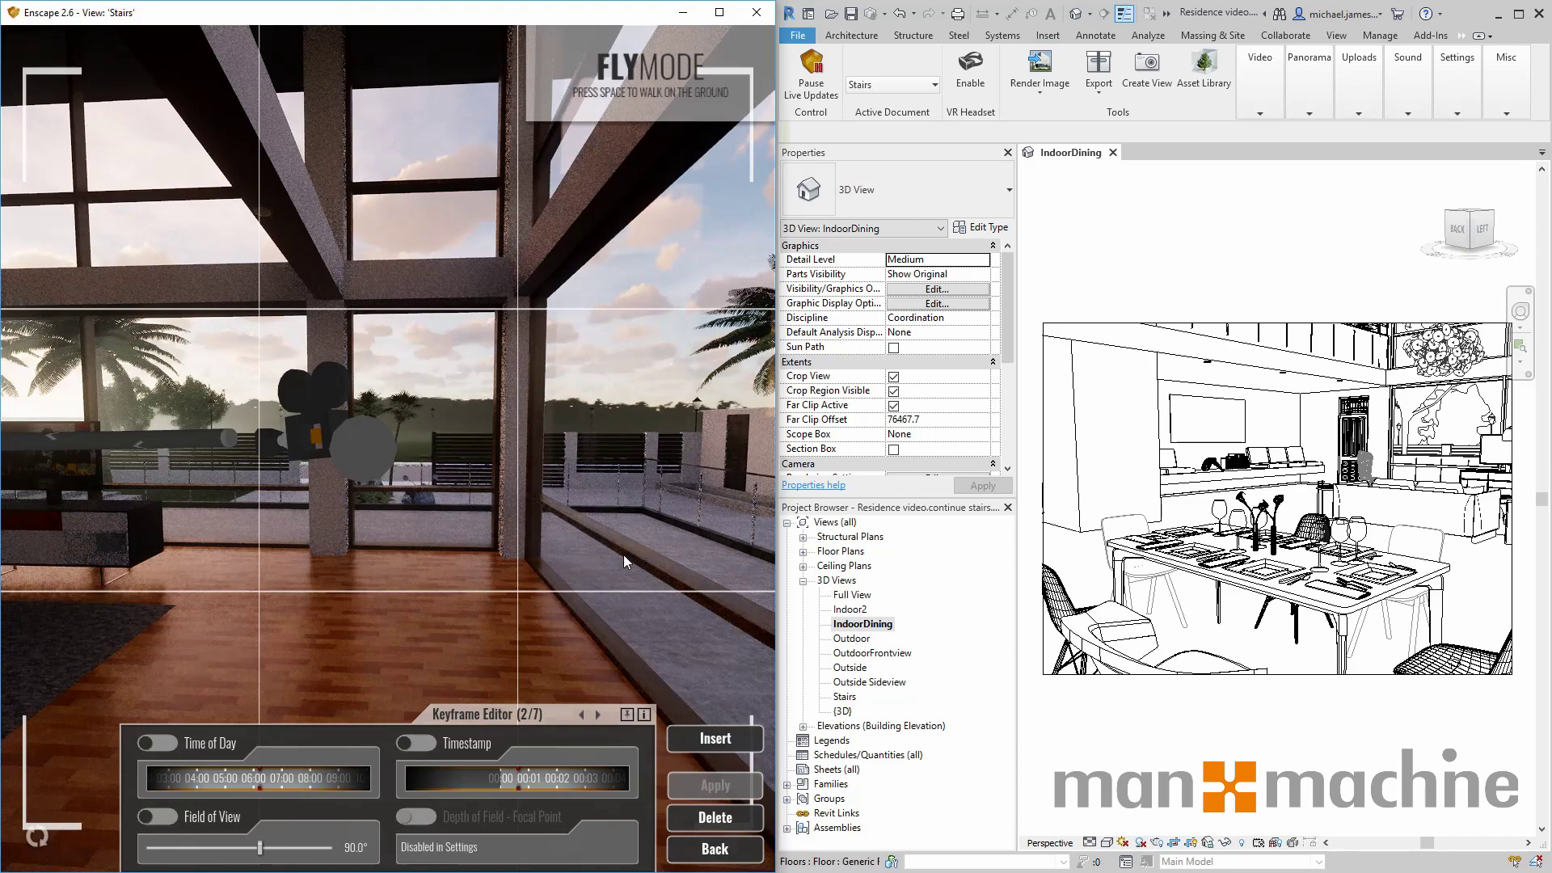
drag(624, 554, 303, 569)
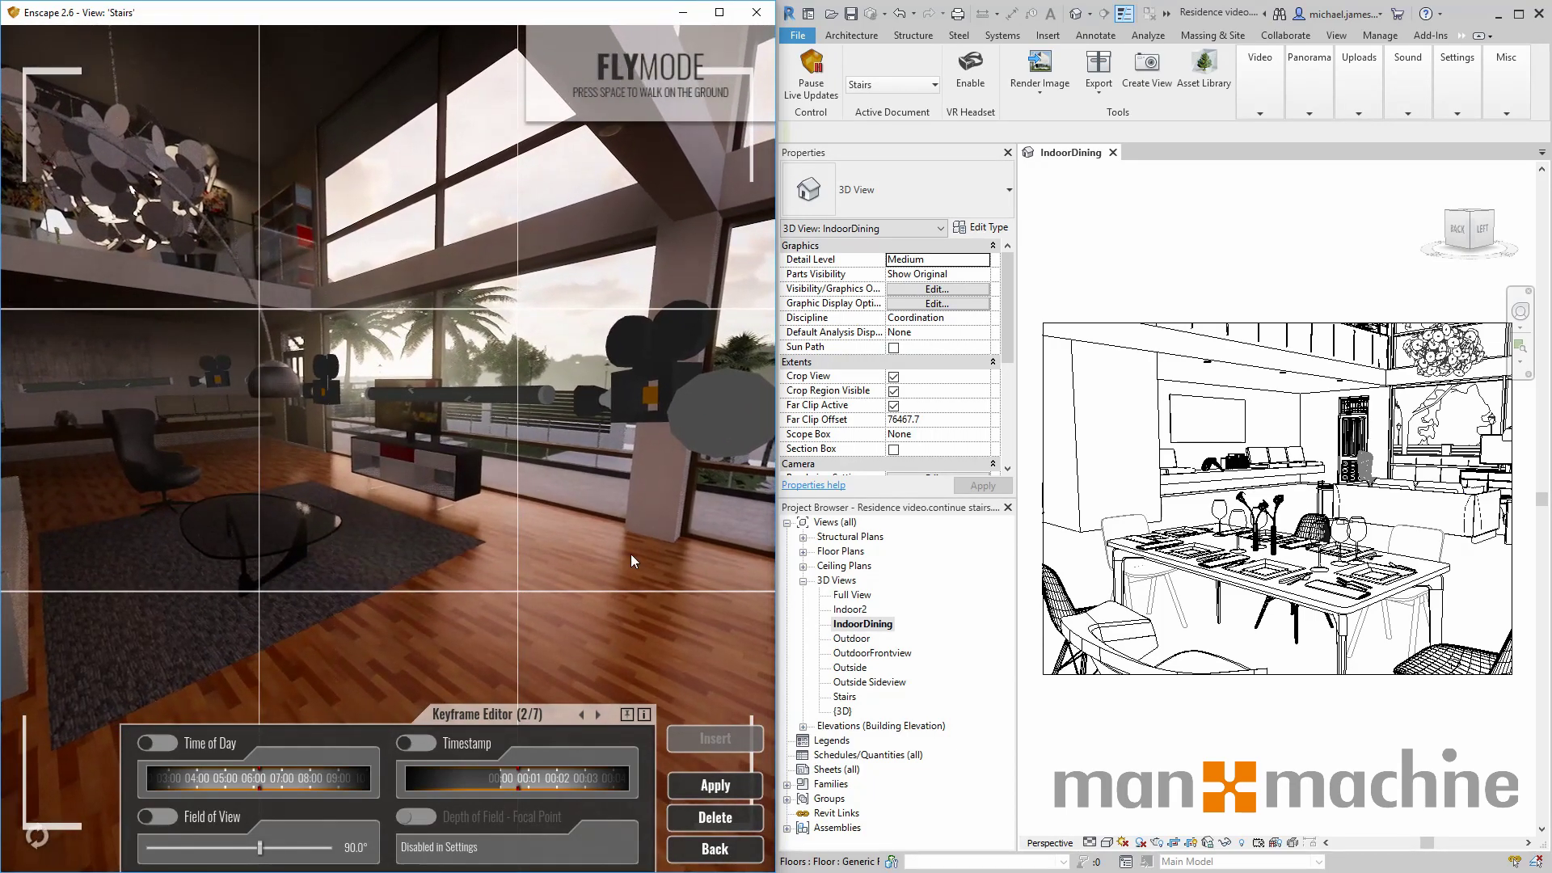
drag(653, 504, 682, 496)
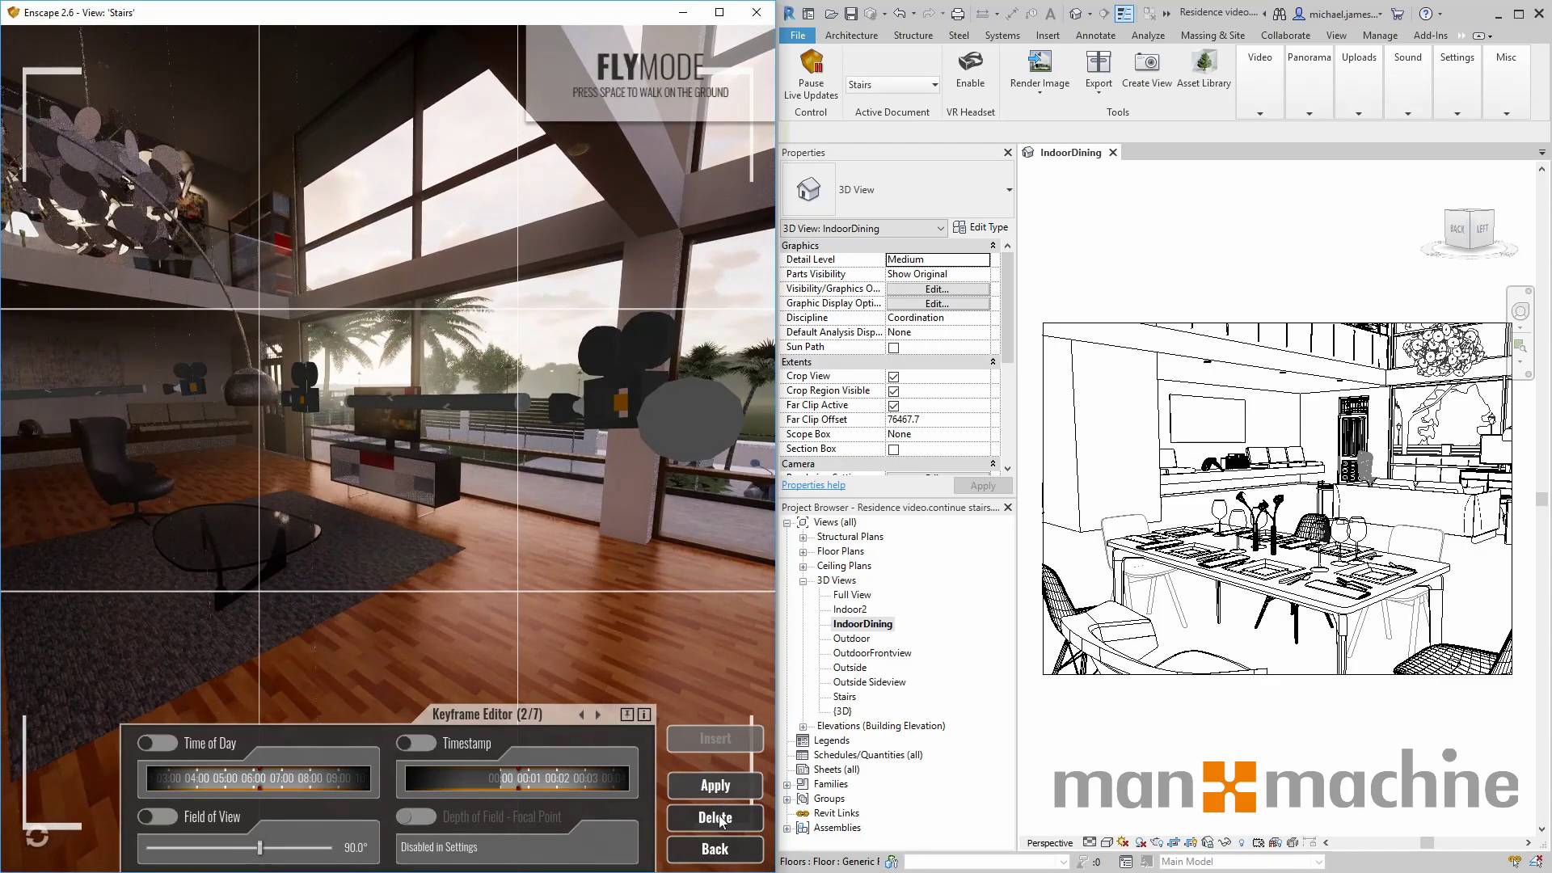
click(715, 785)
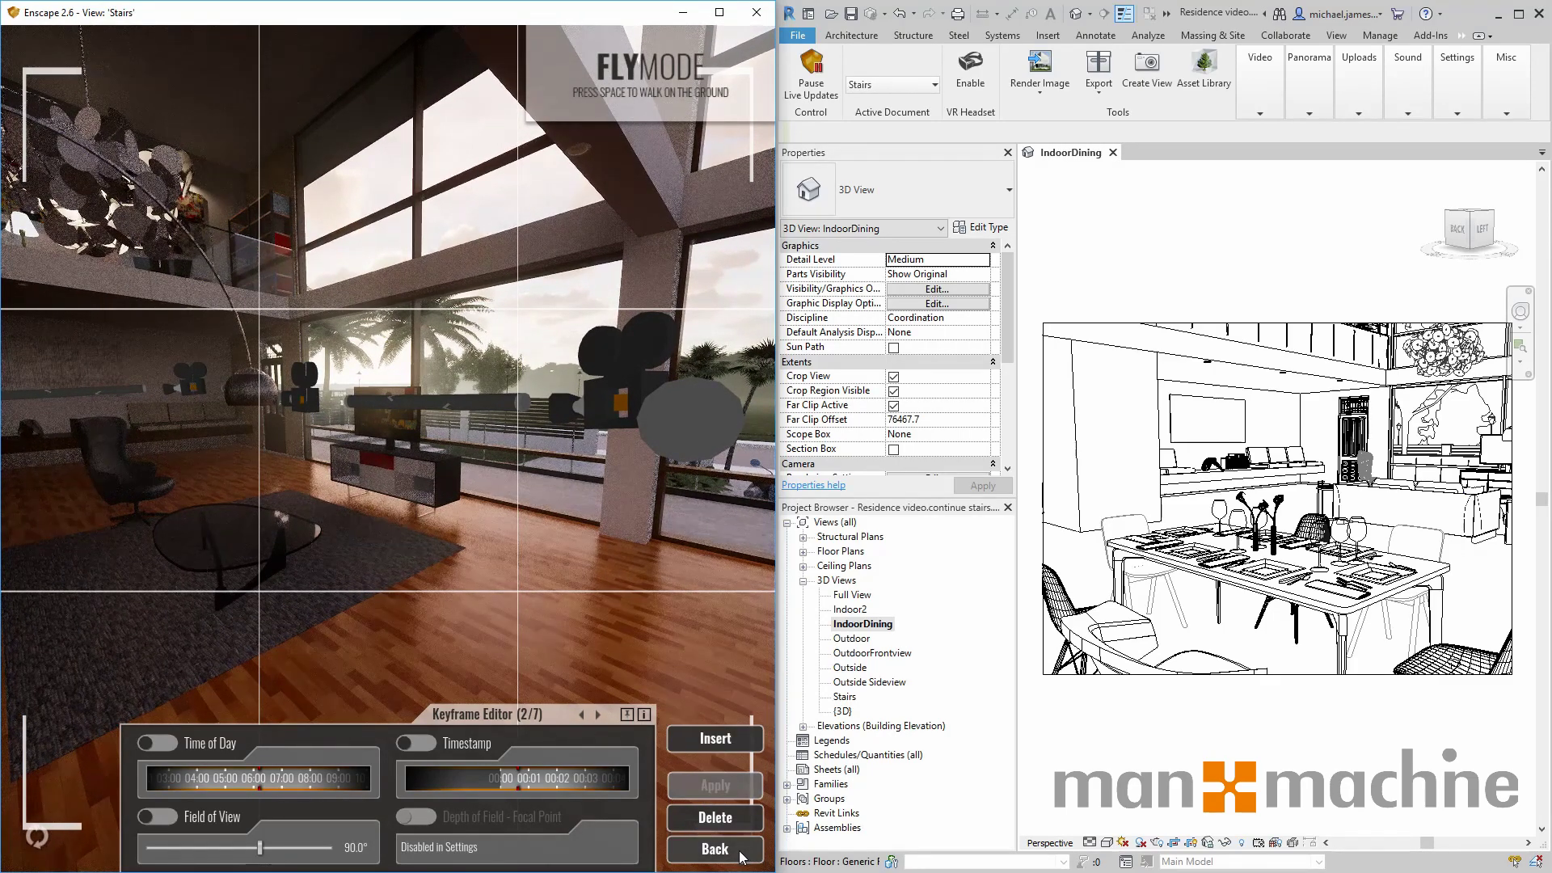
Re-aim keyframe 4 of 7 toward the armchair on the rug with the wall bench behind it, and apply the new view.
click(598, 714)
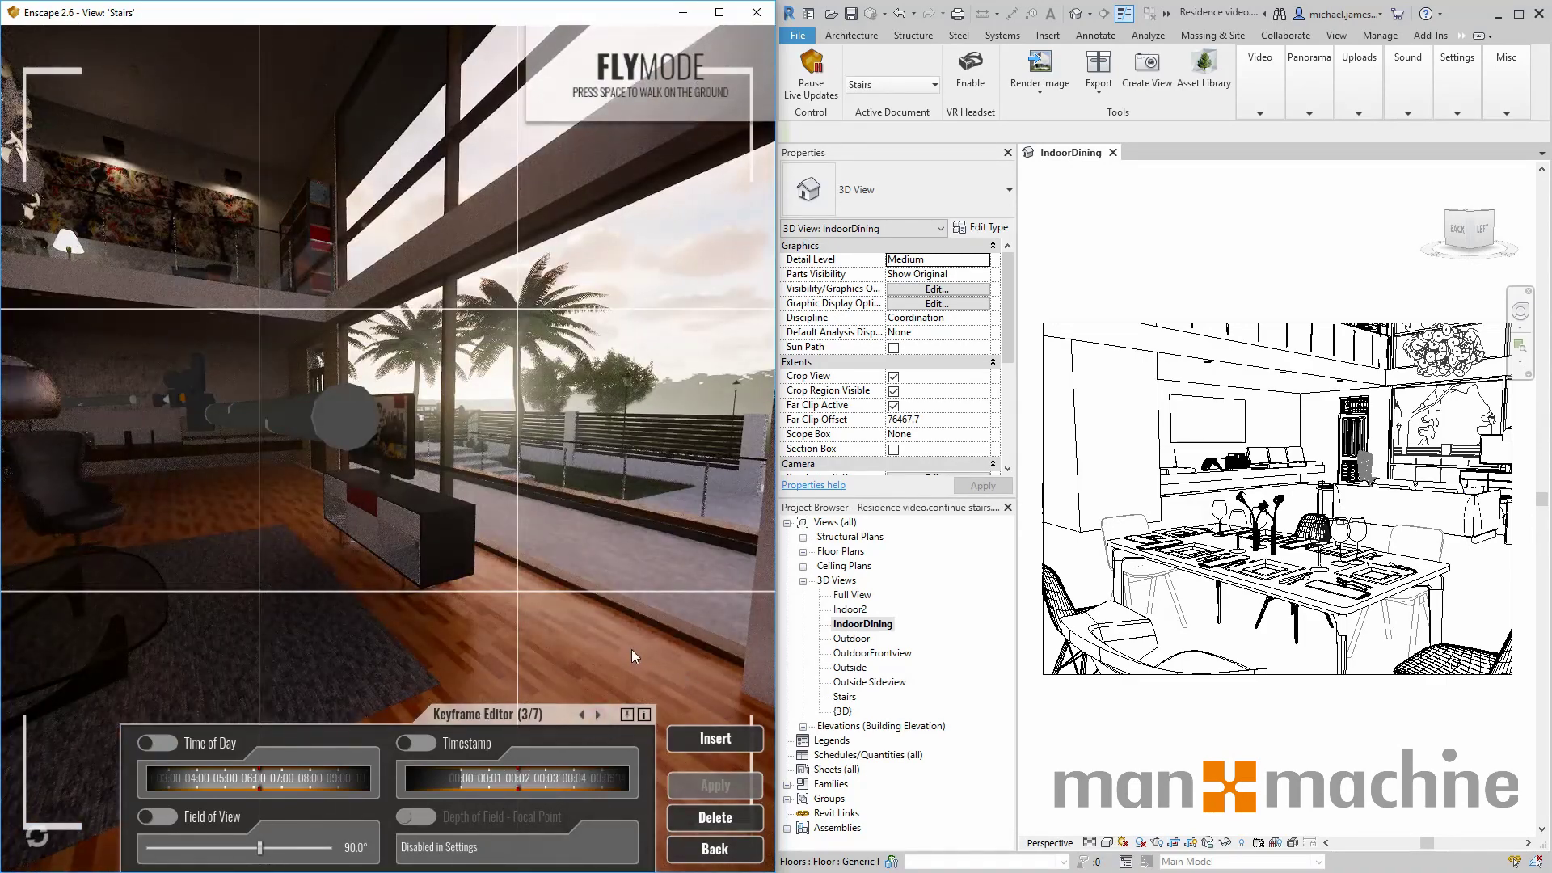
click(598, 715)
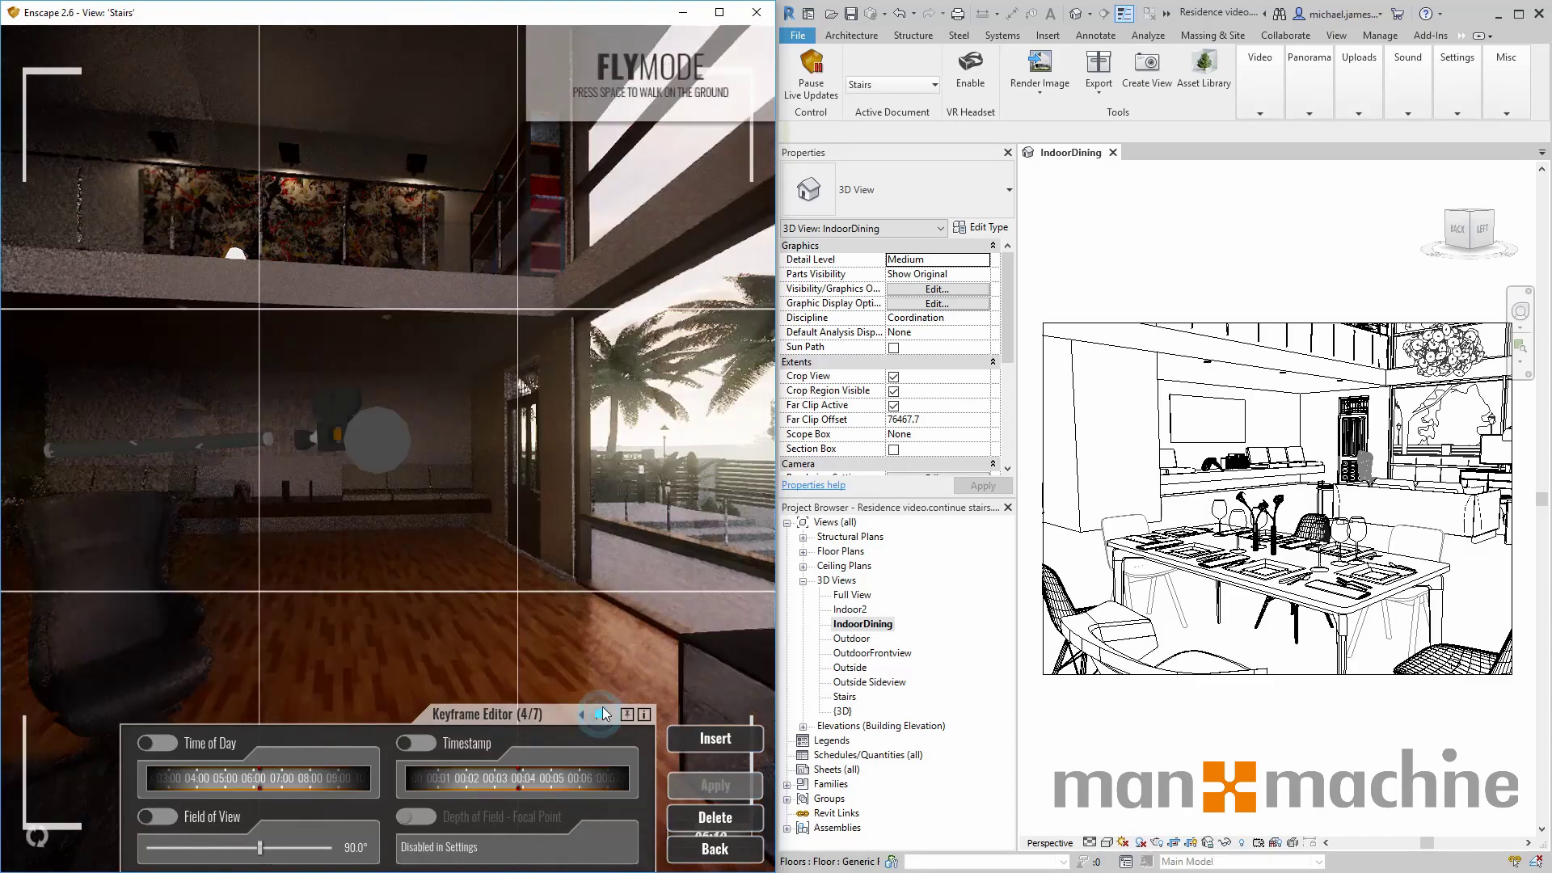
drag(623, 566, 648, 667)
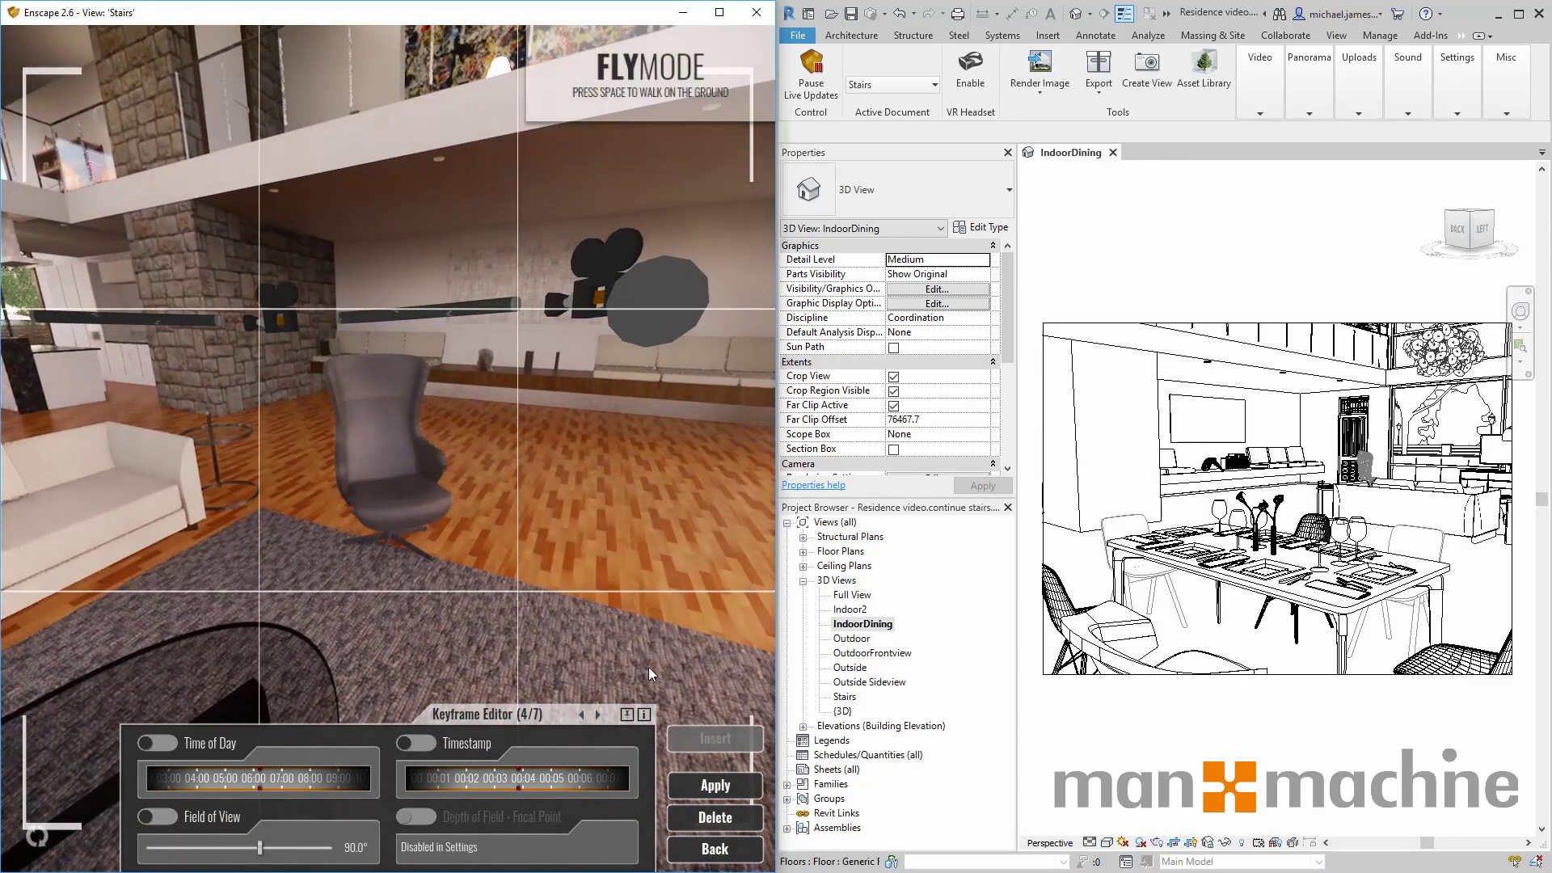
click(716, 784)
Re-aim keyframe 5 of 7 past the stone wall toward the dining area, apply the view, and preview the camera path.
click(596, 713)
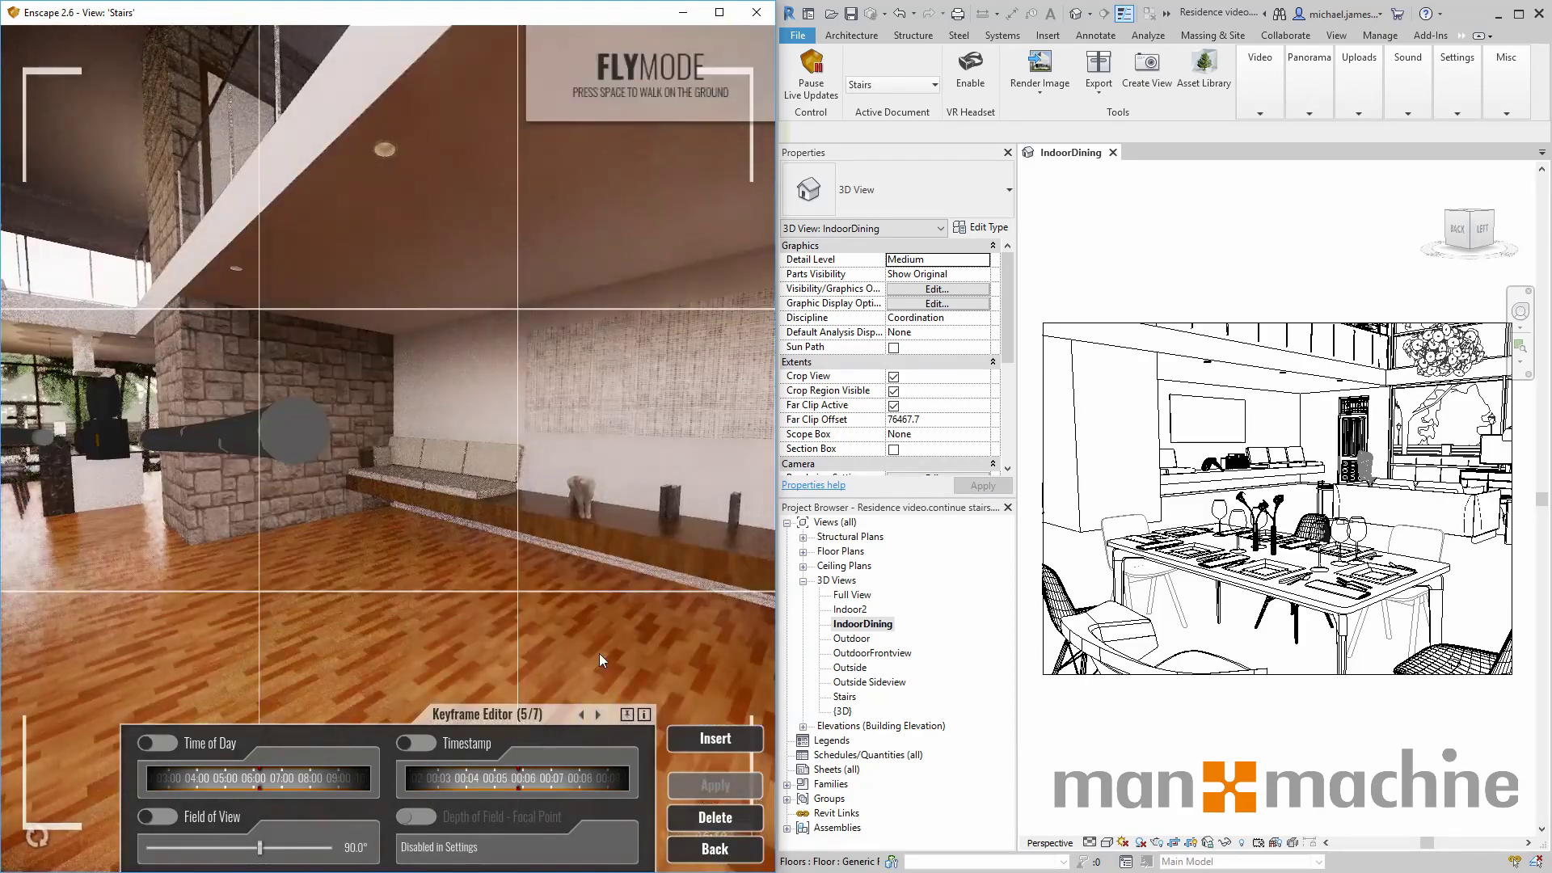
drag(610, 558, 436, 557)
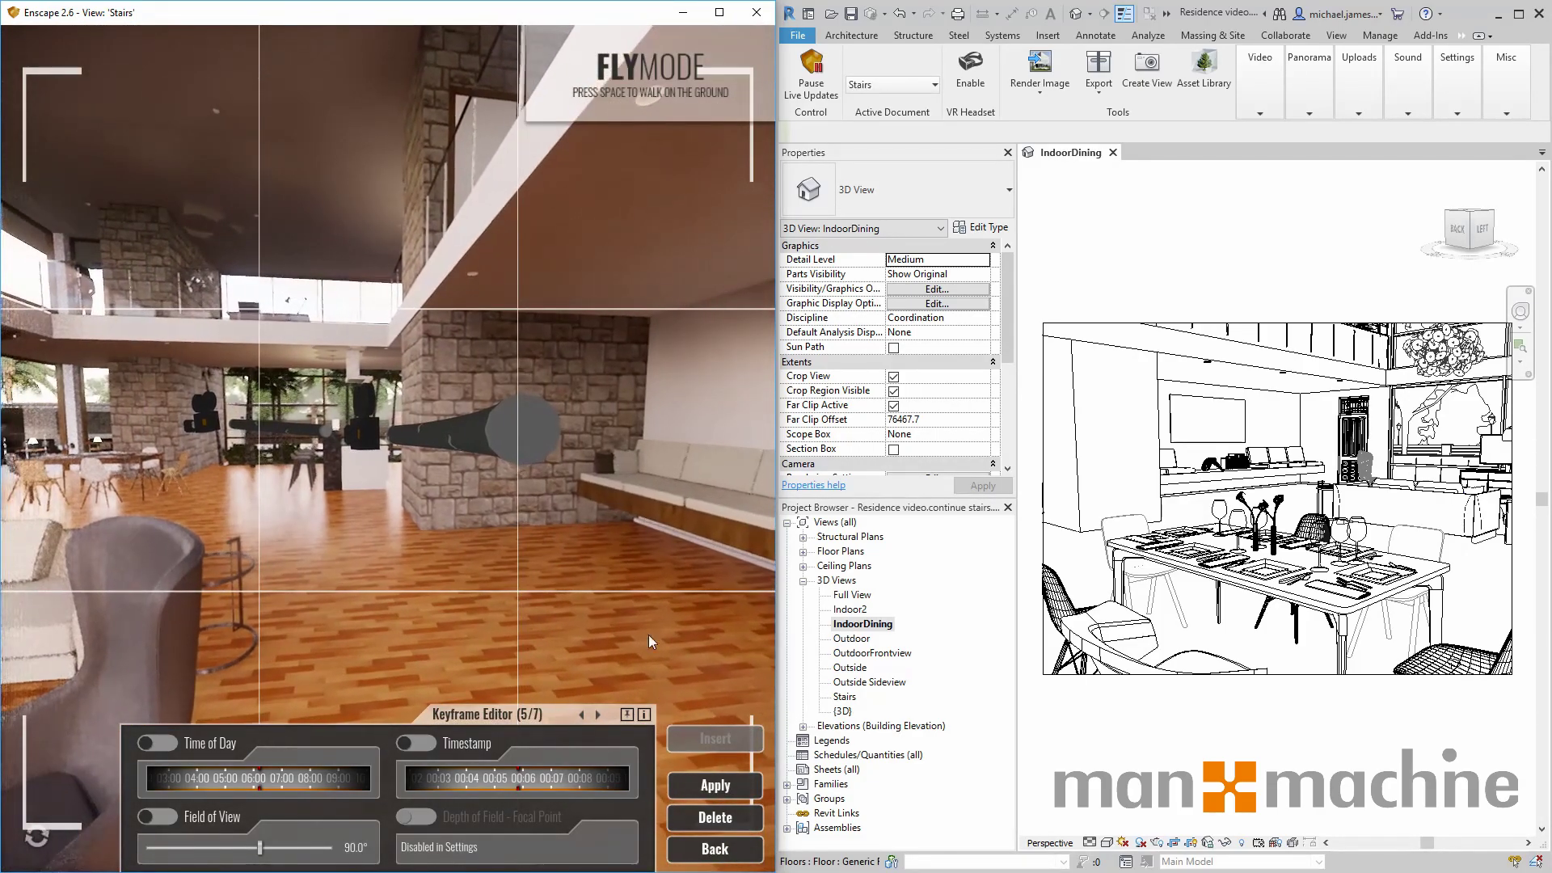
click(716, 785)
click(724, 849)
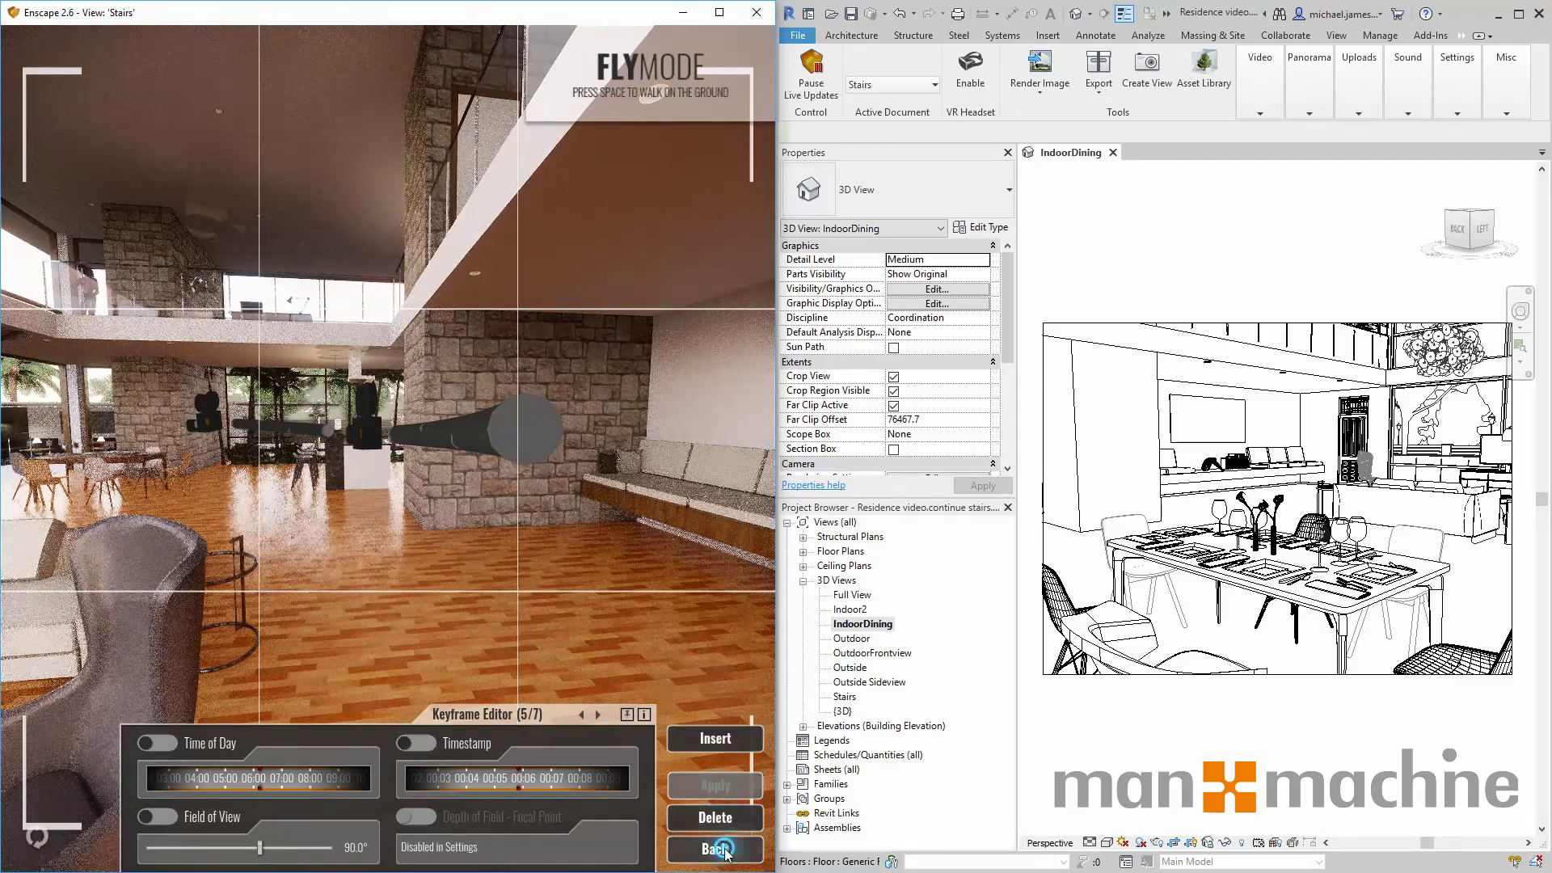
click(76, 843)
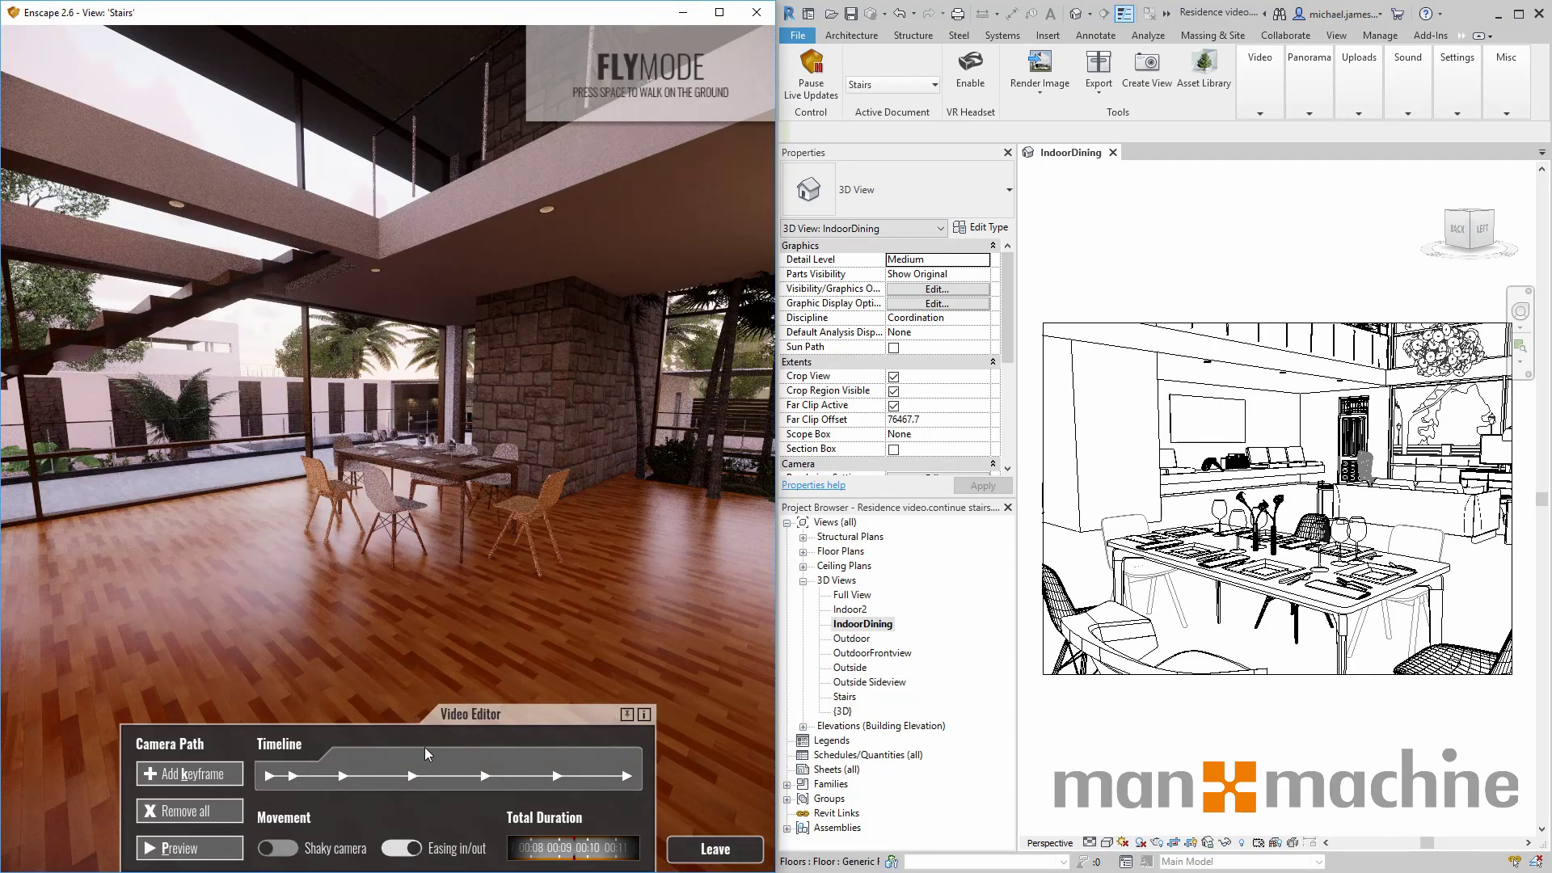
Insert a new keyframe after keyframe 6 and frame its camera on the kitchen island beside the stone wall.
click(554, 778)
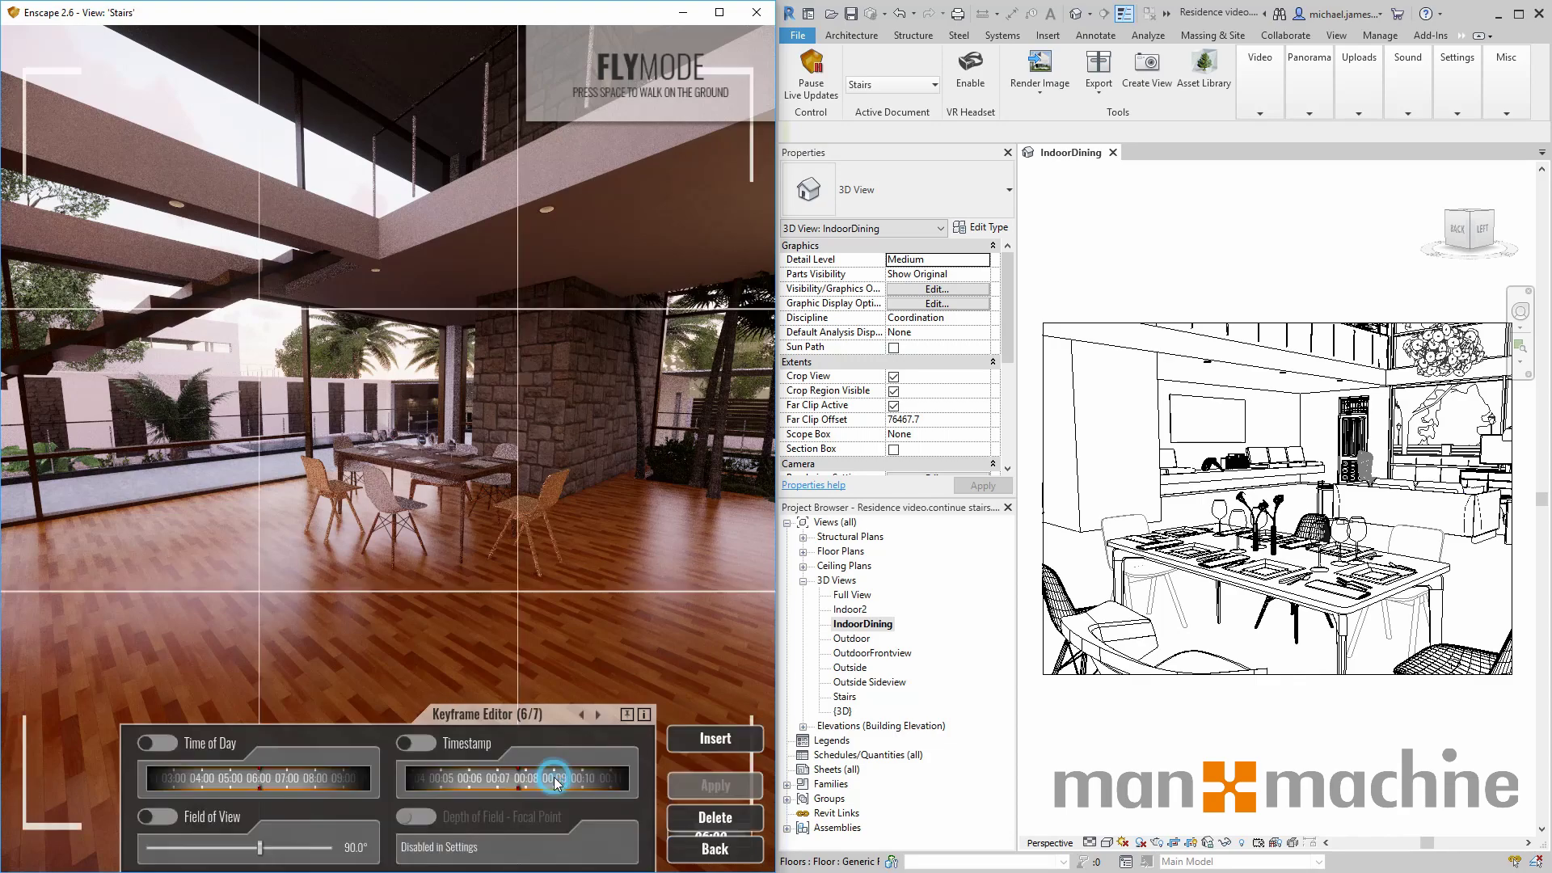
click(701, 738)
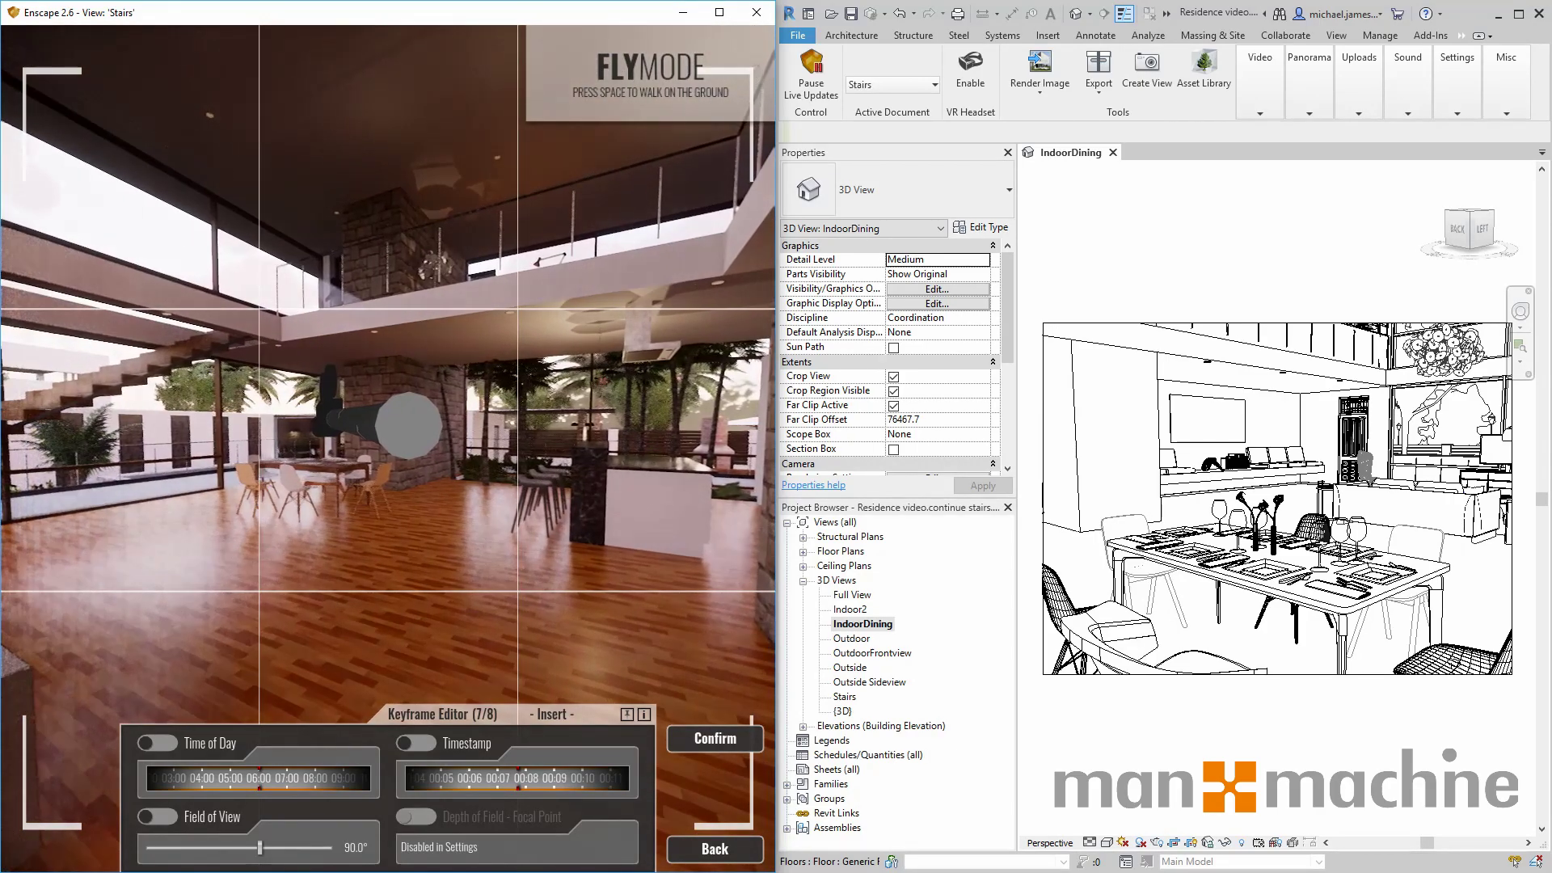
key(w)
key(s)
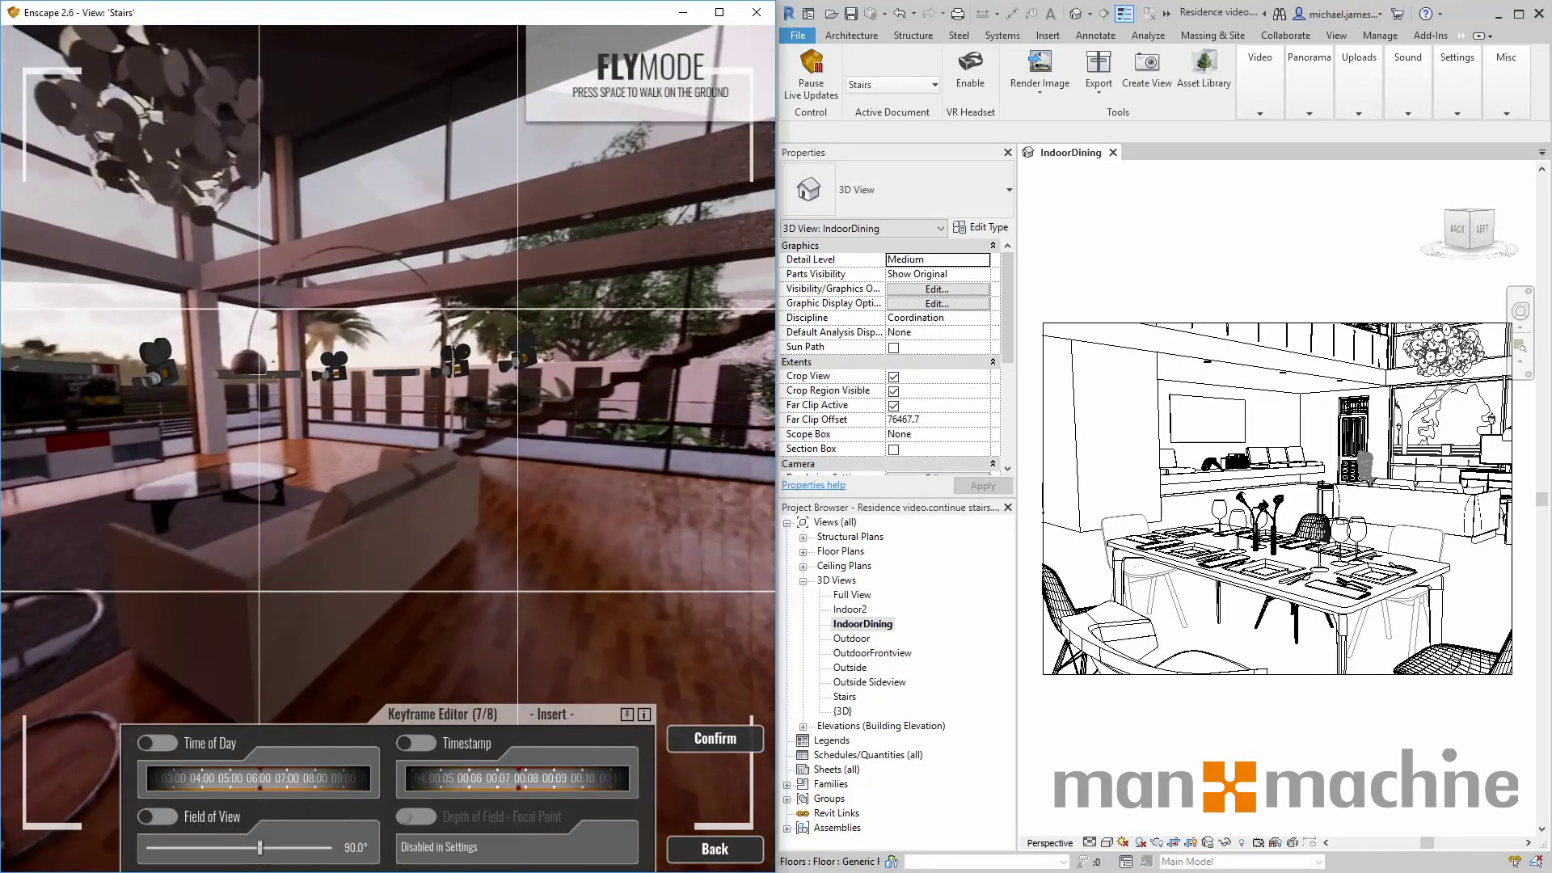
key(d)
key(w)
drag(339, 548, 618, 548)
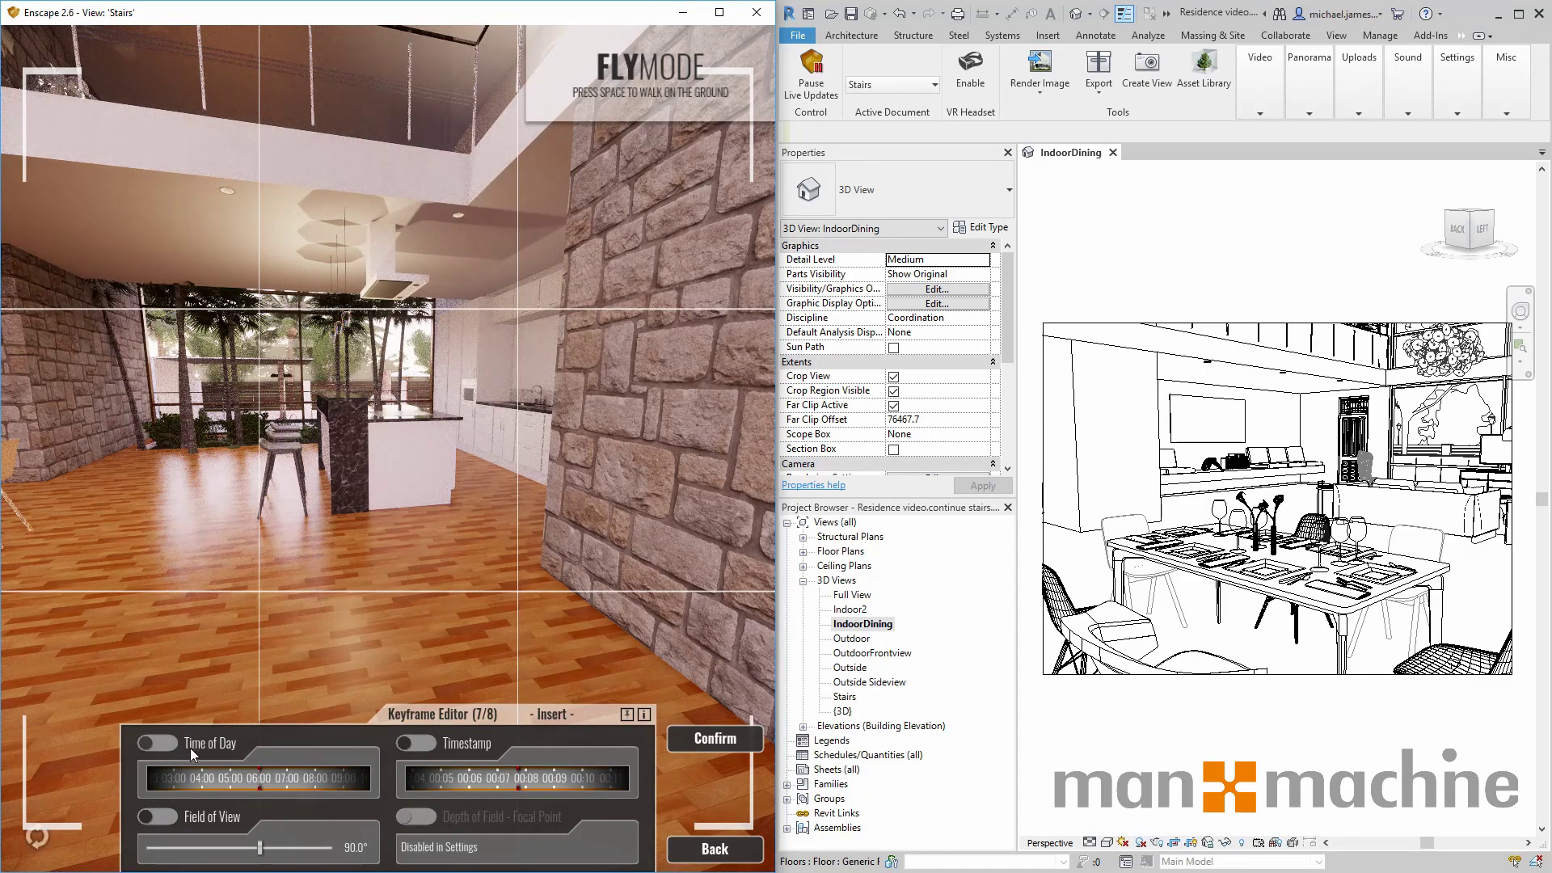
Set the inserted kitchen keyframe's field of view to 58.2°, confirm the keyframe, and preview the camera path.
drag(259, 853, 214, 854)
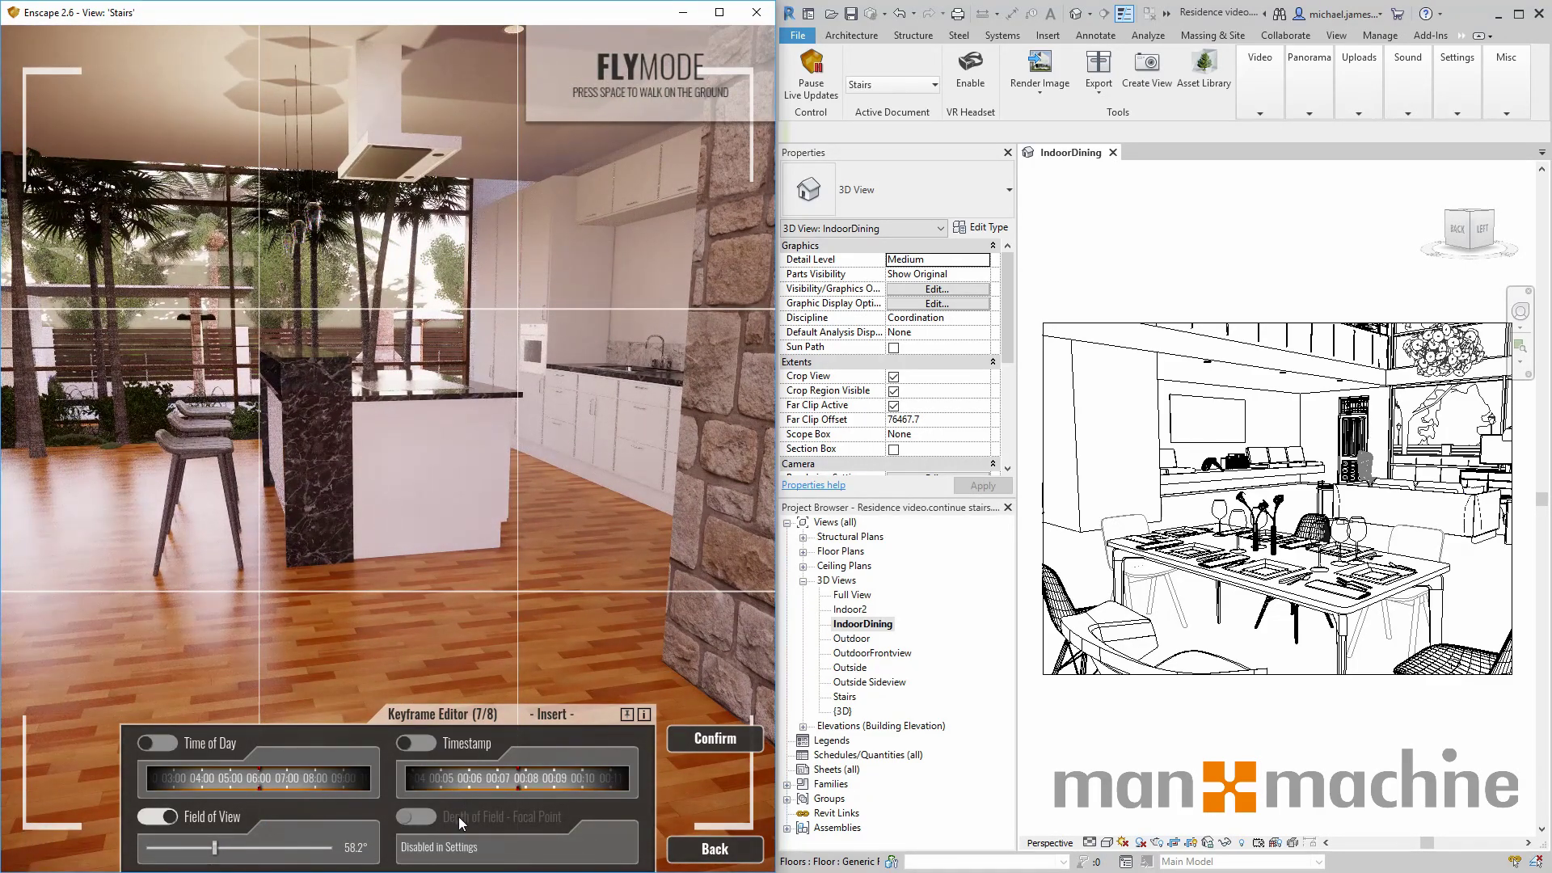
click(715, 739)
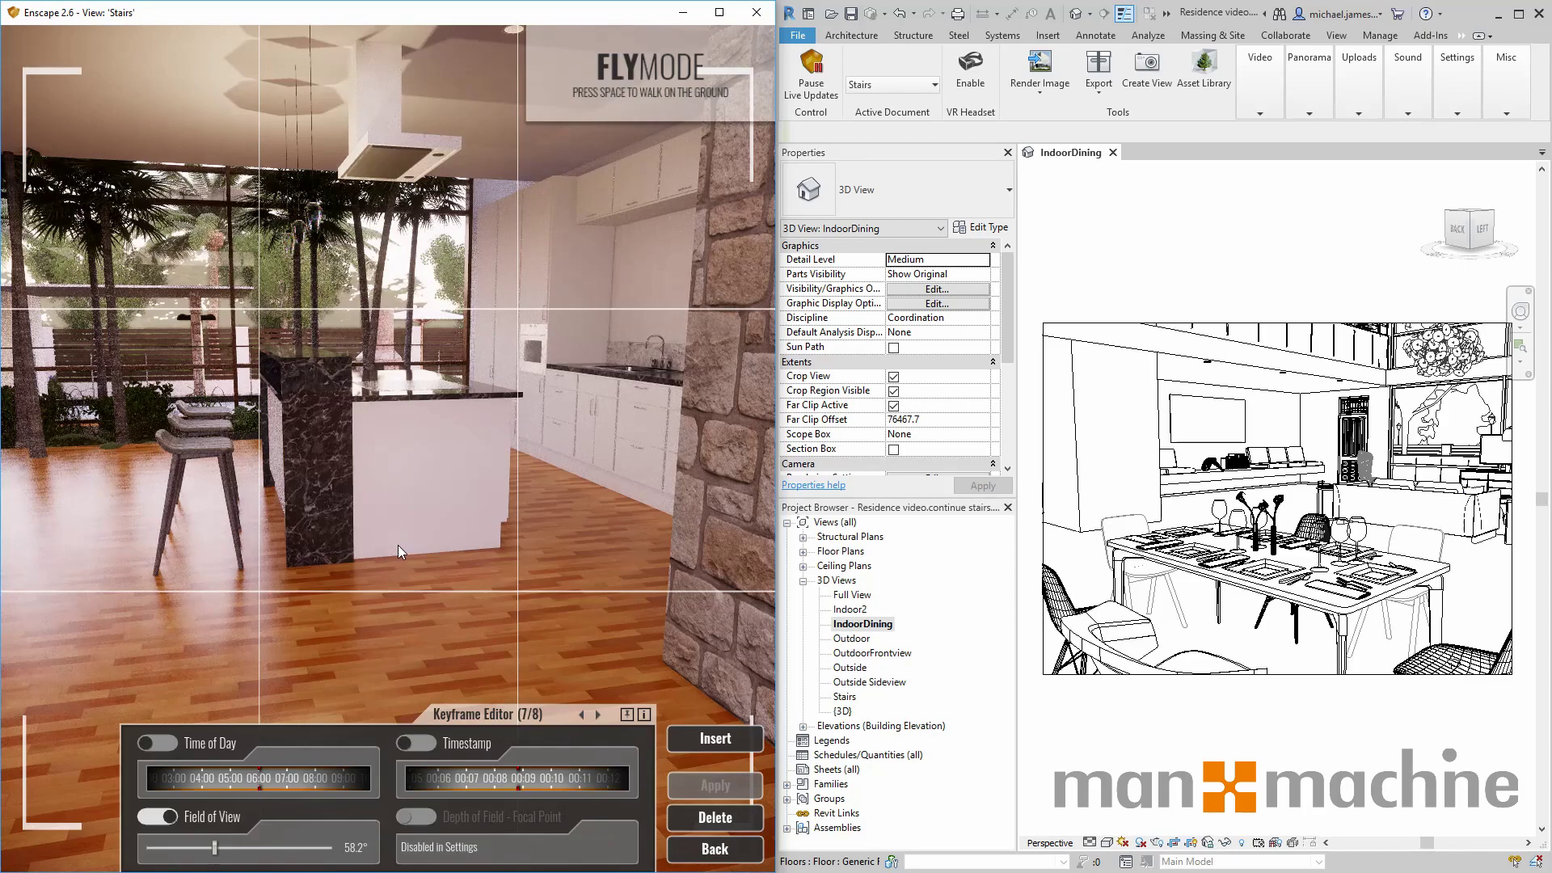
click(715, 848)
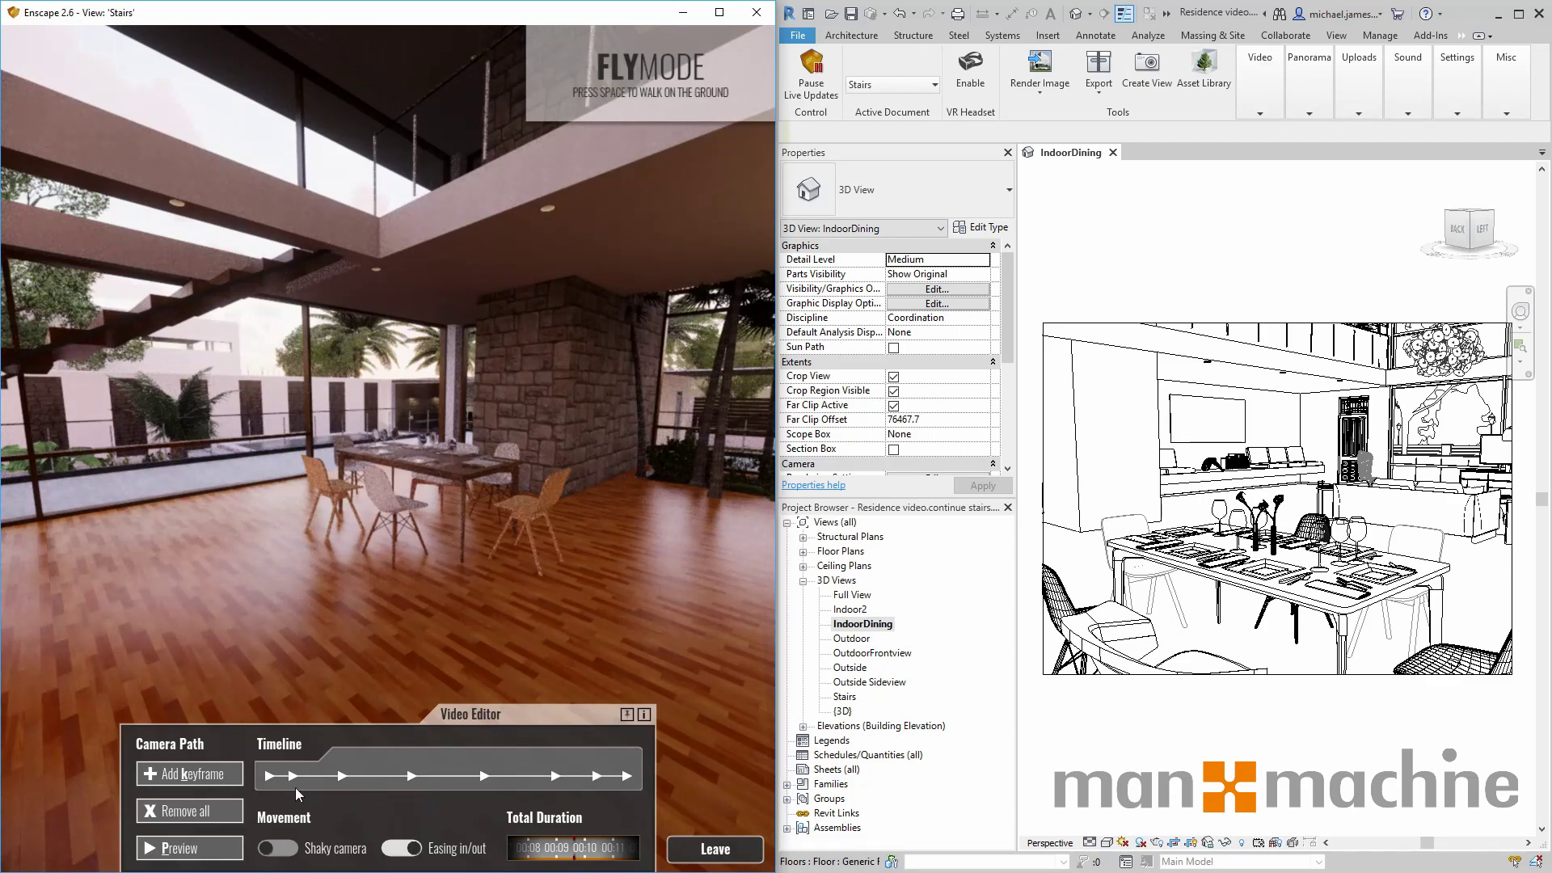
click(194, 849)
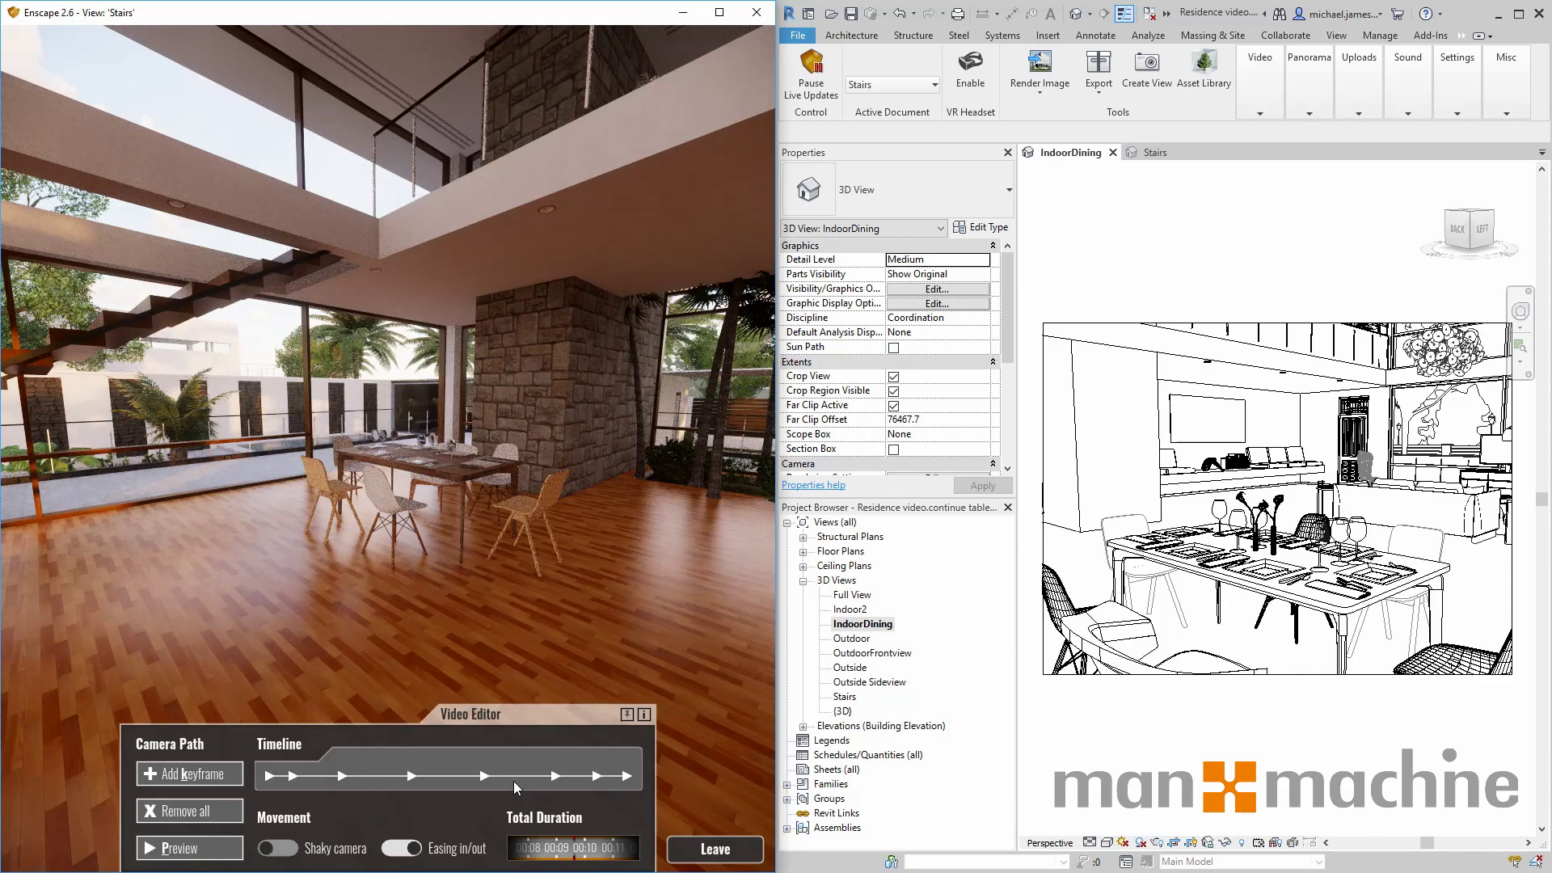
Leave the video editor and frame the living area's glazed corner with the armchair, coffee table and sofa.
drag(472, 583, 32, 570)
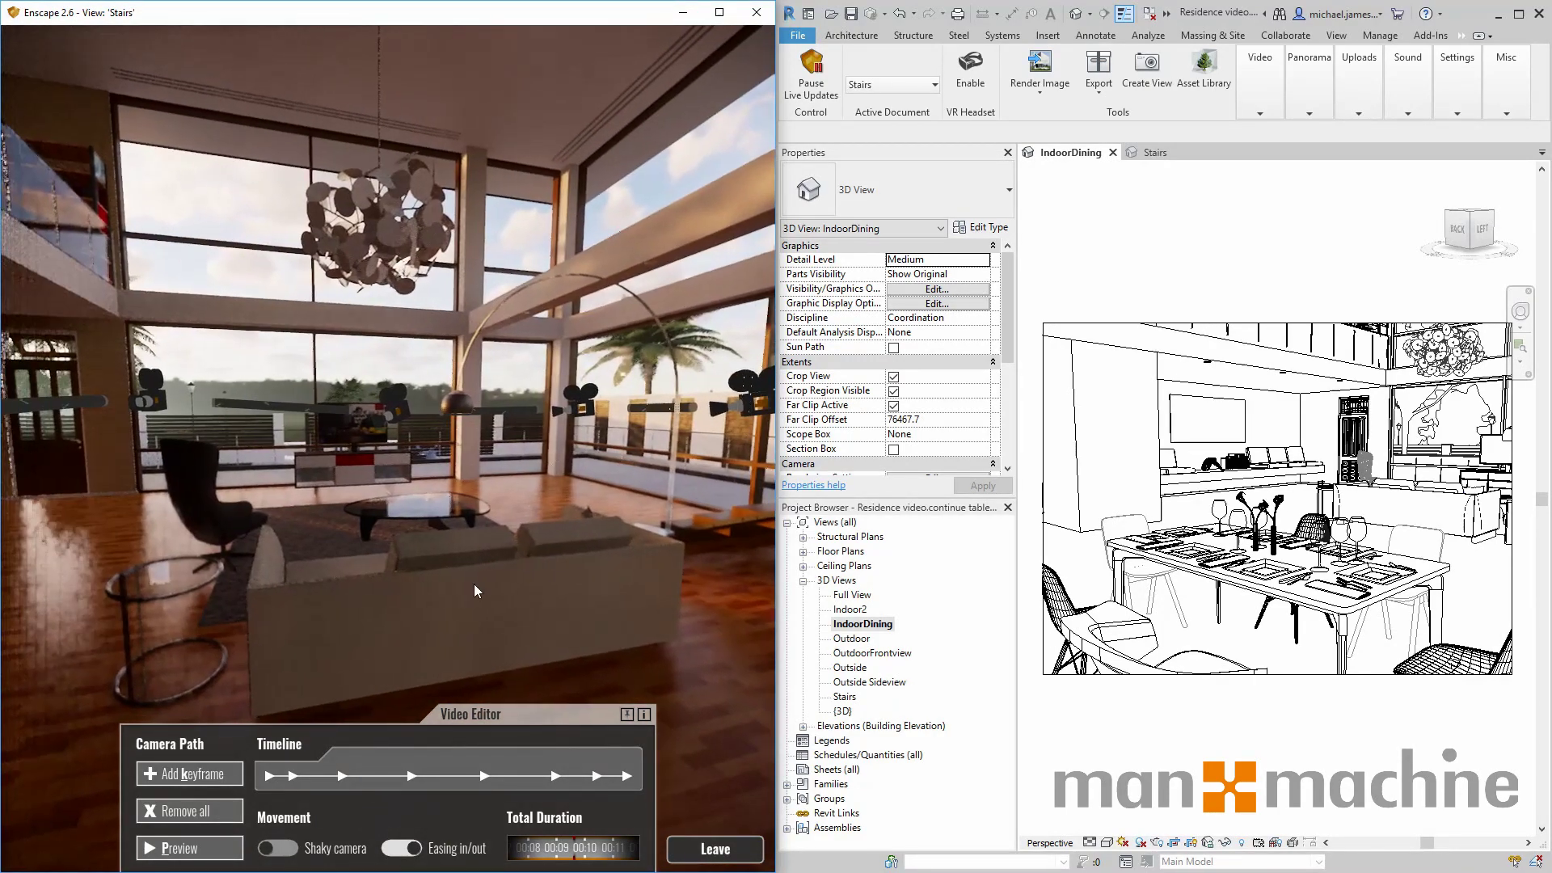
click(712, 850)
drag(507, 634, 740, 639)
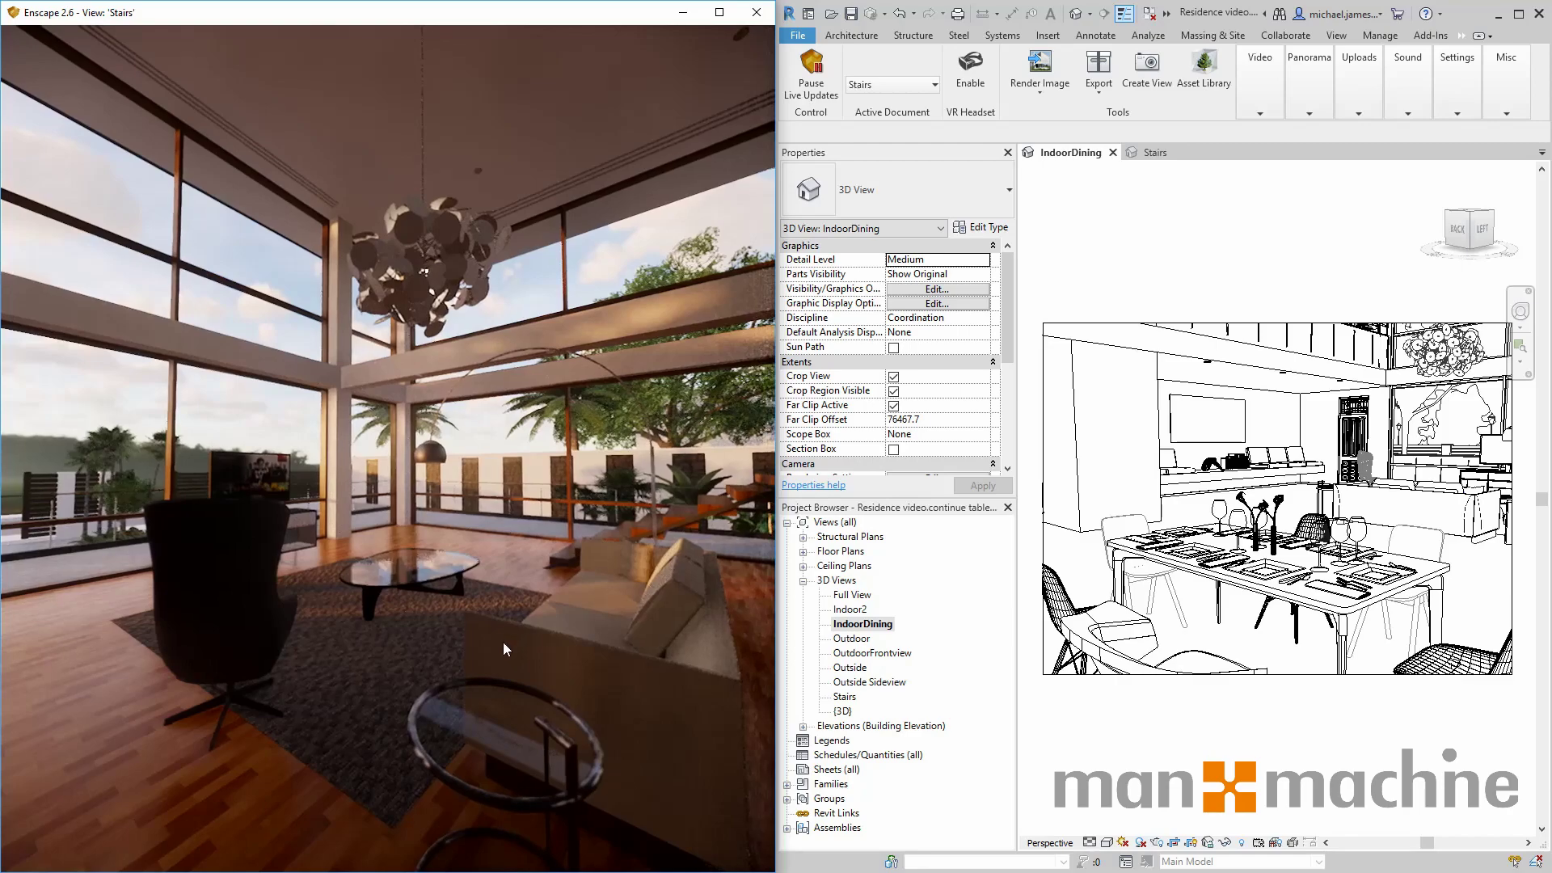
drag(318, 639, 318, 639)
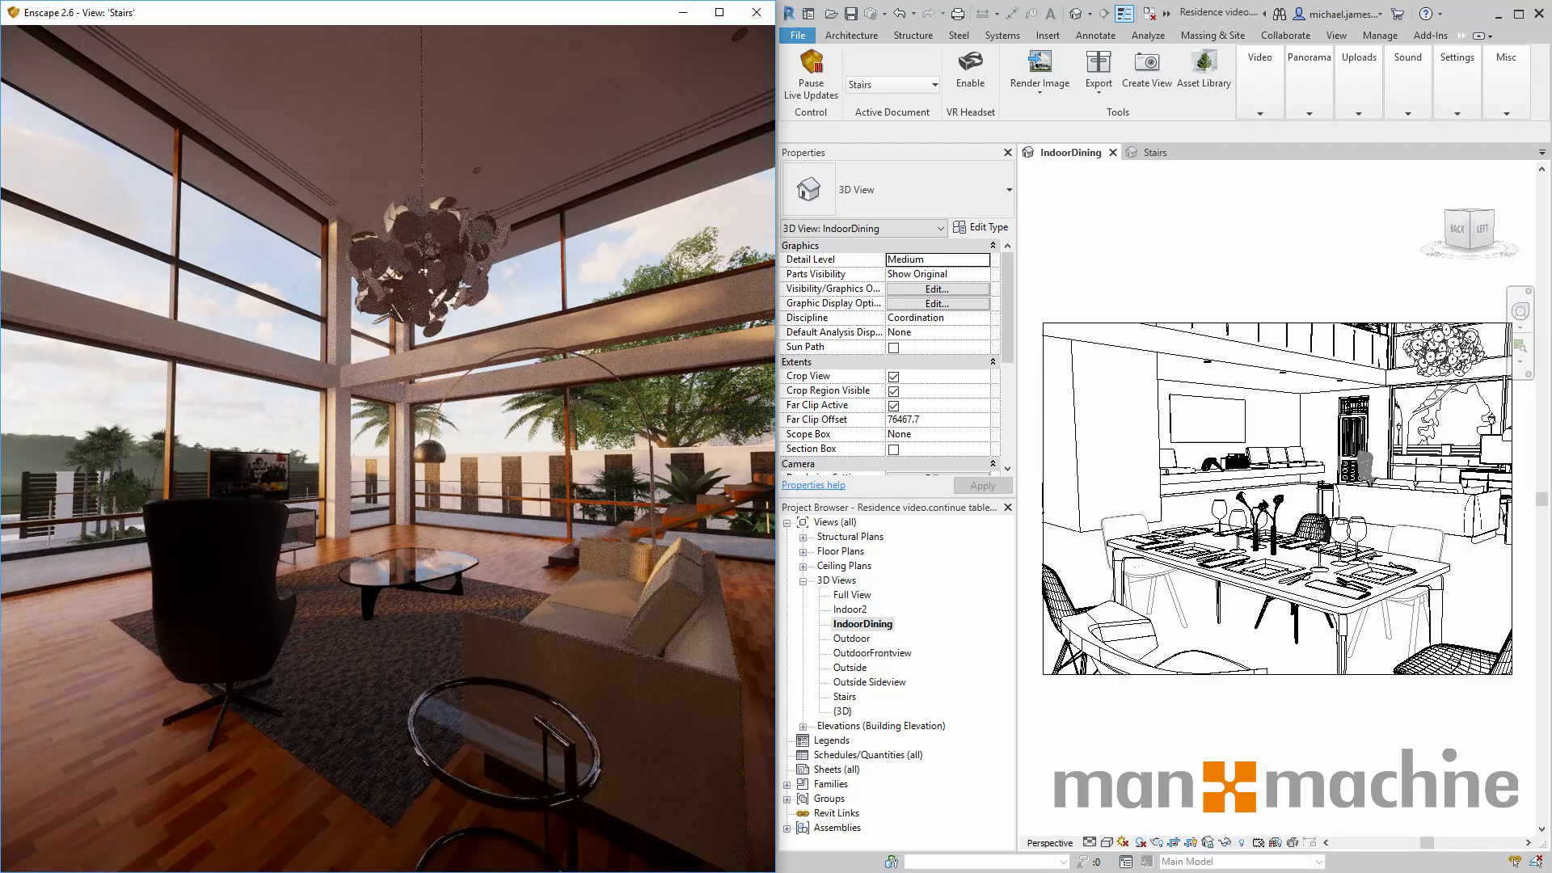
Advance the time of day in the living area view to 11:32.
shift+right_drag(319, 638, 481, 638)
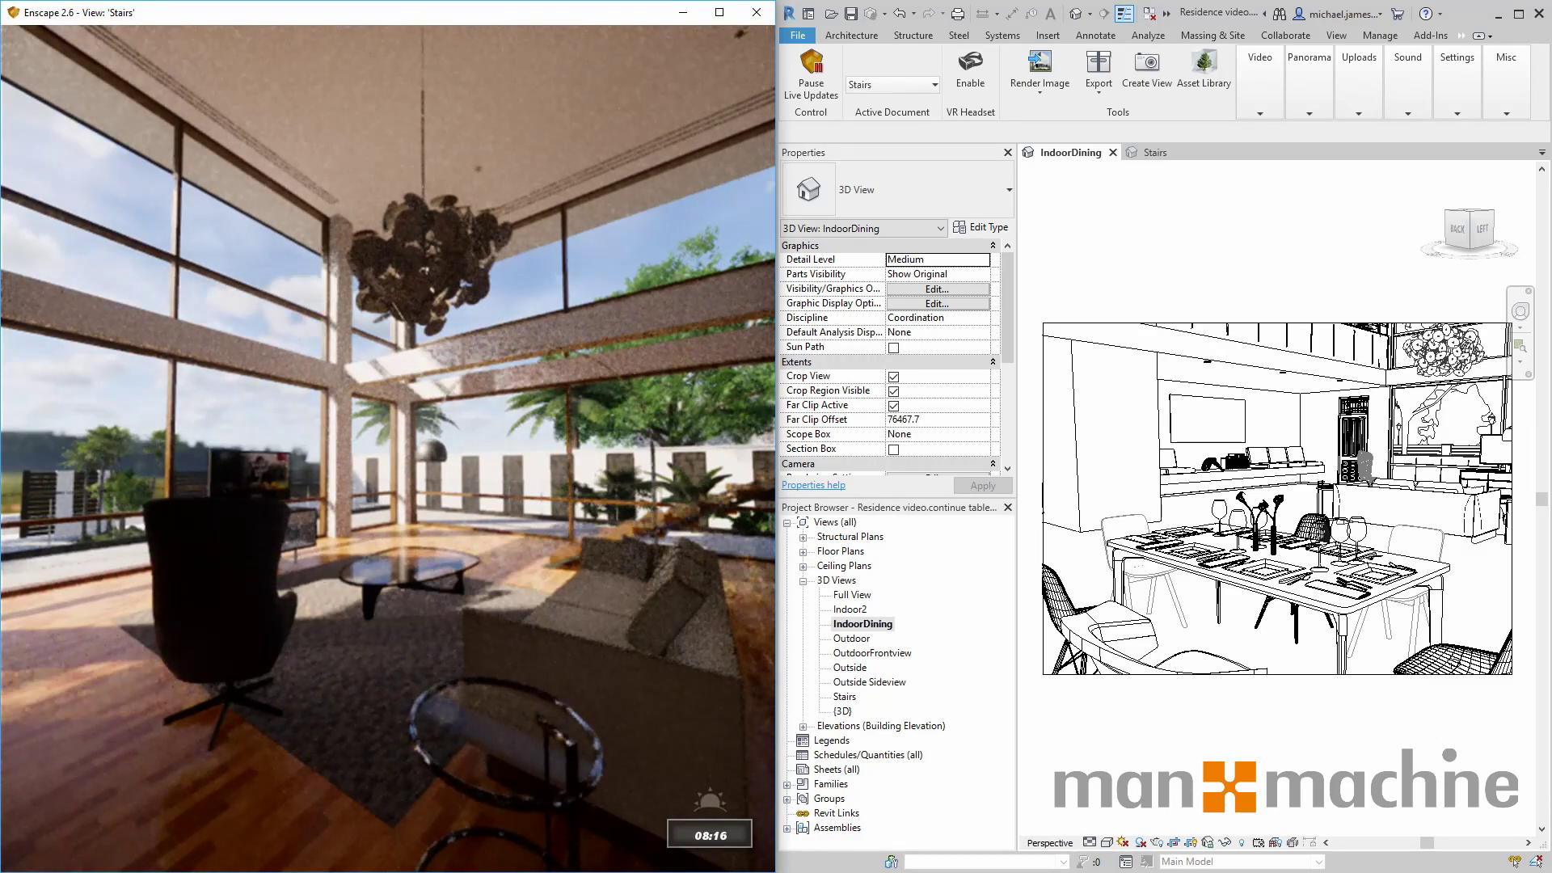
key(i)
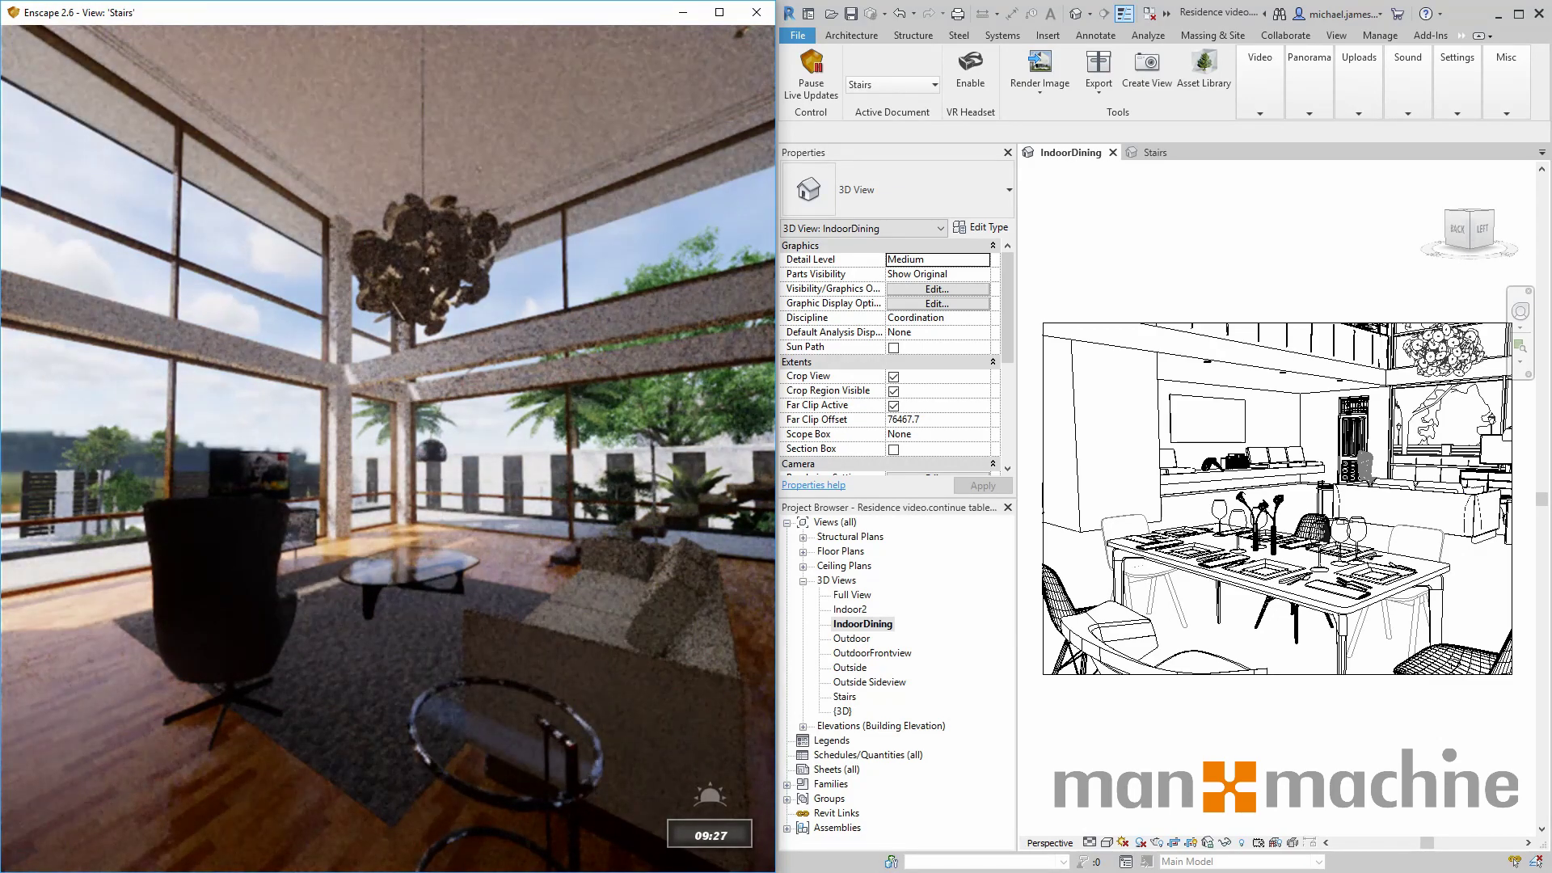
key(i)
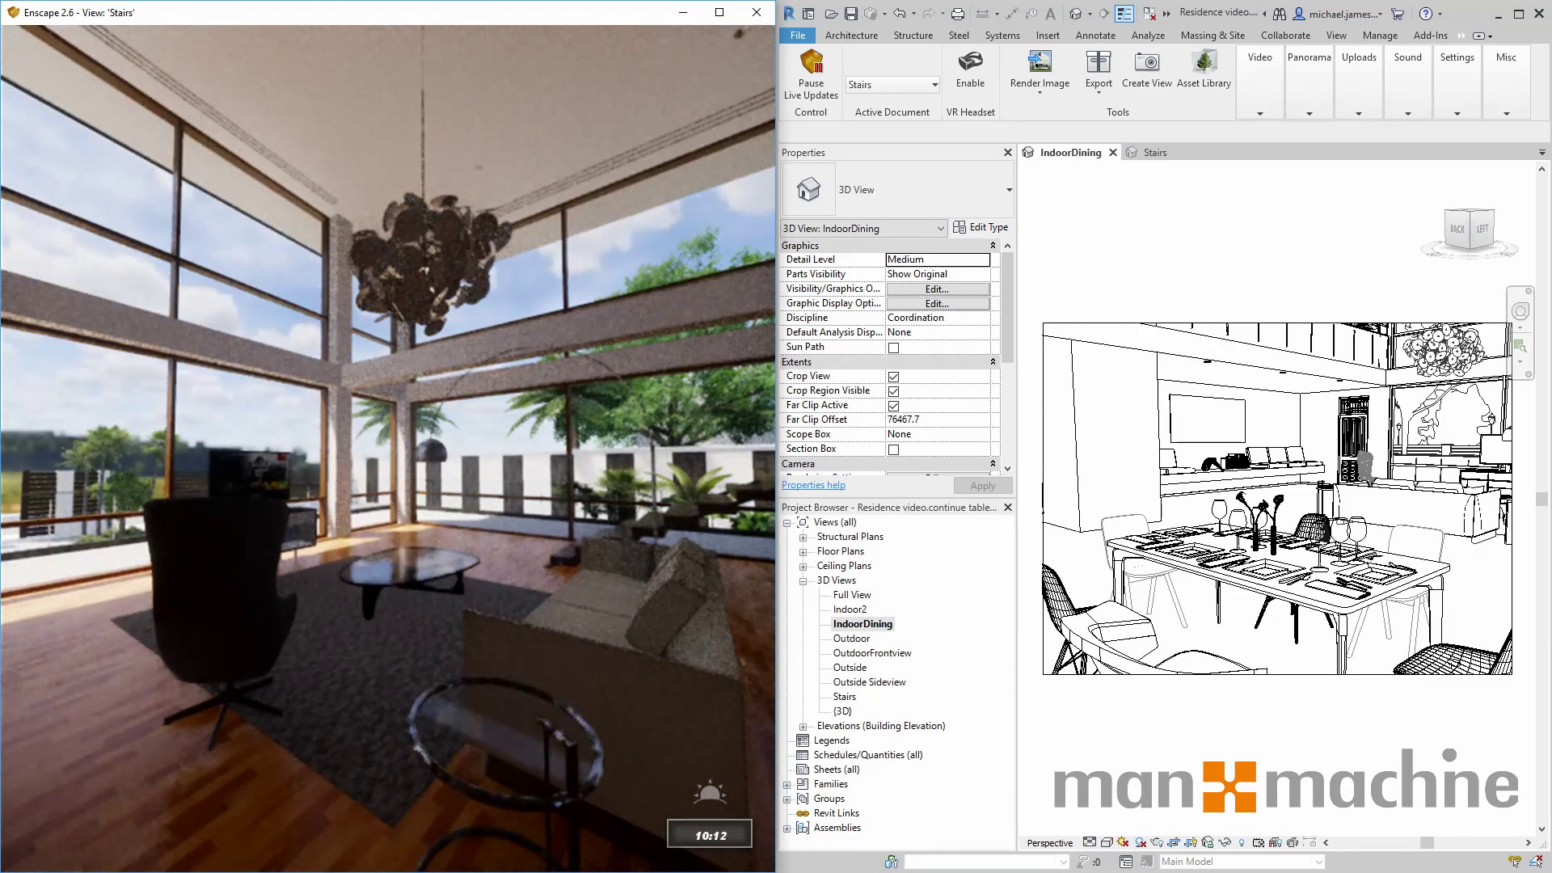
key(i)
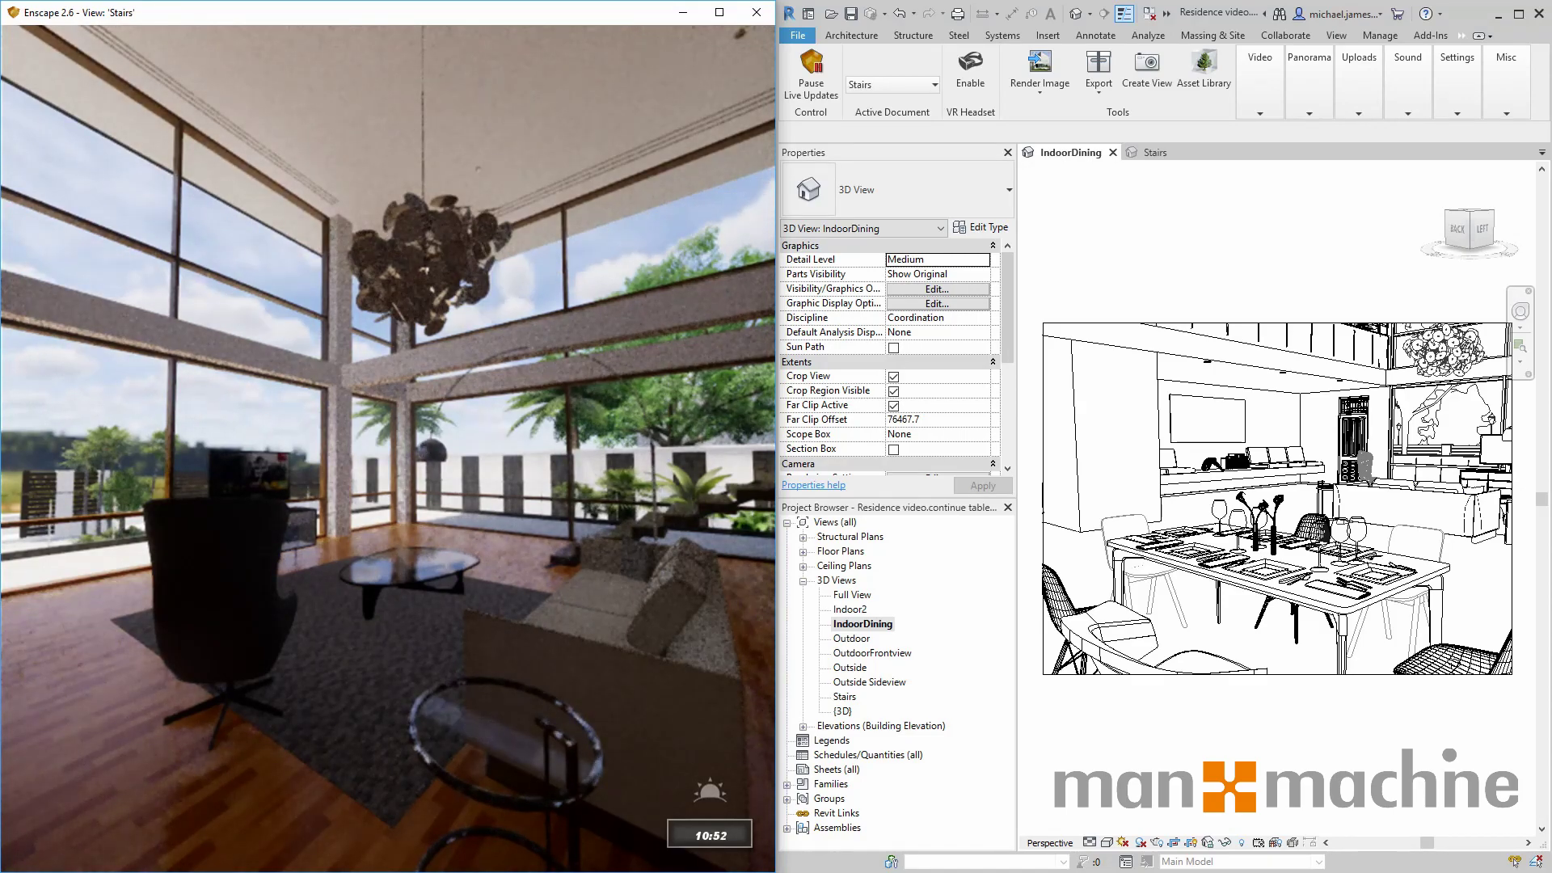
key(i)
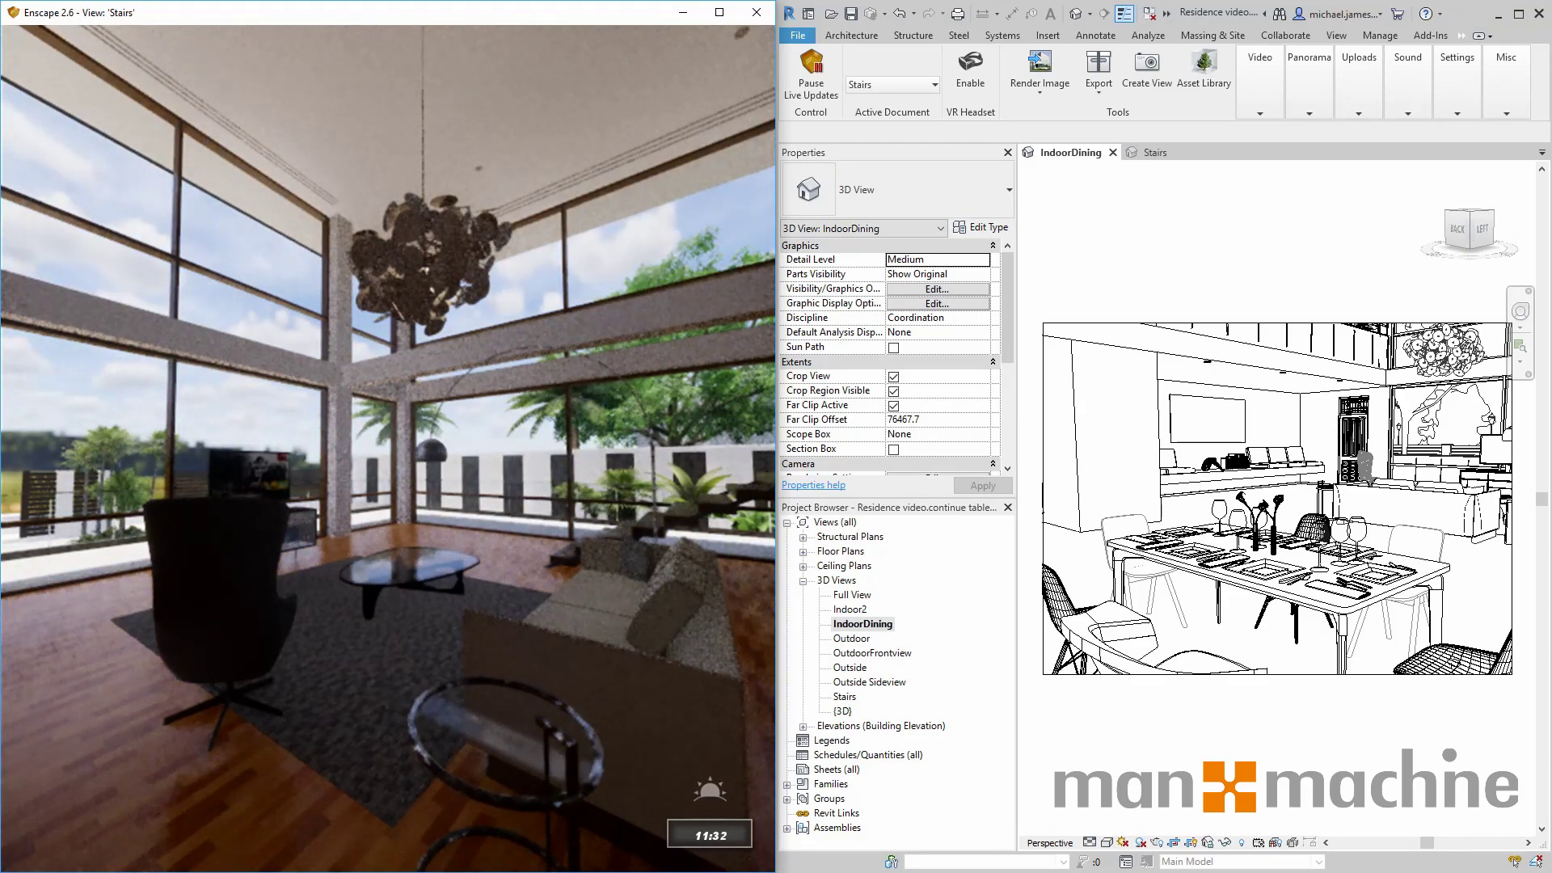
Turn the time of day in the living area view back to 08:21.
key(u)
key(u)
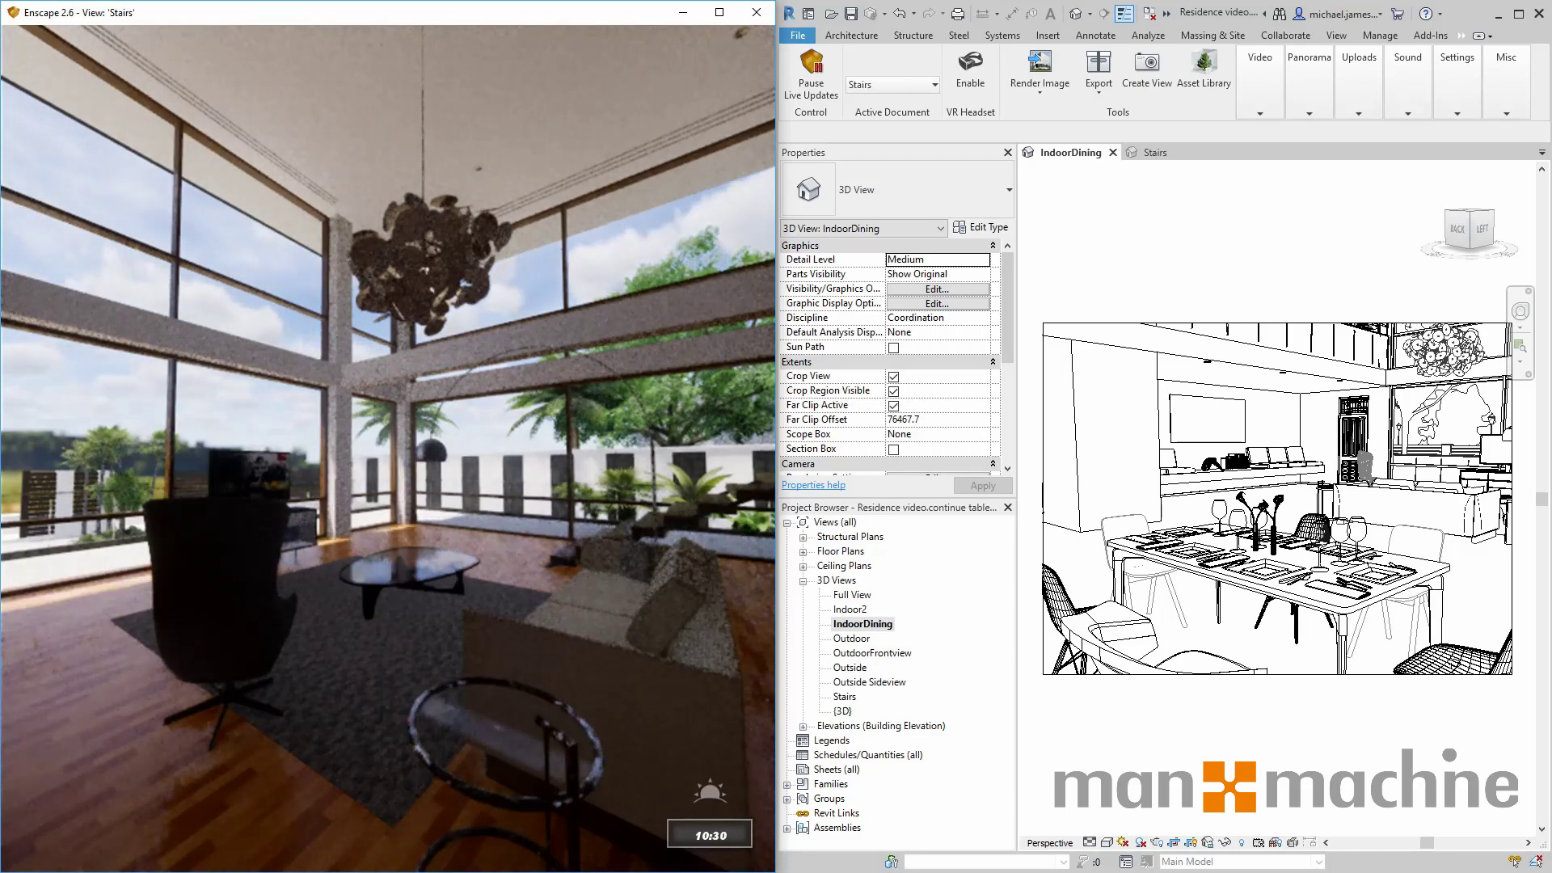
key(u)
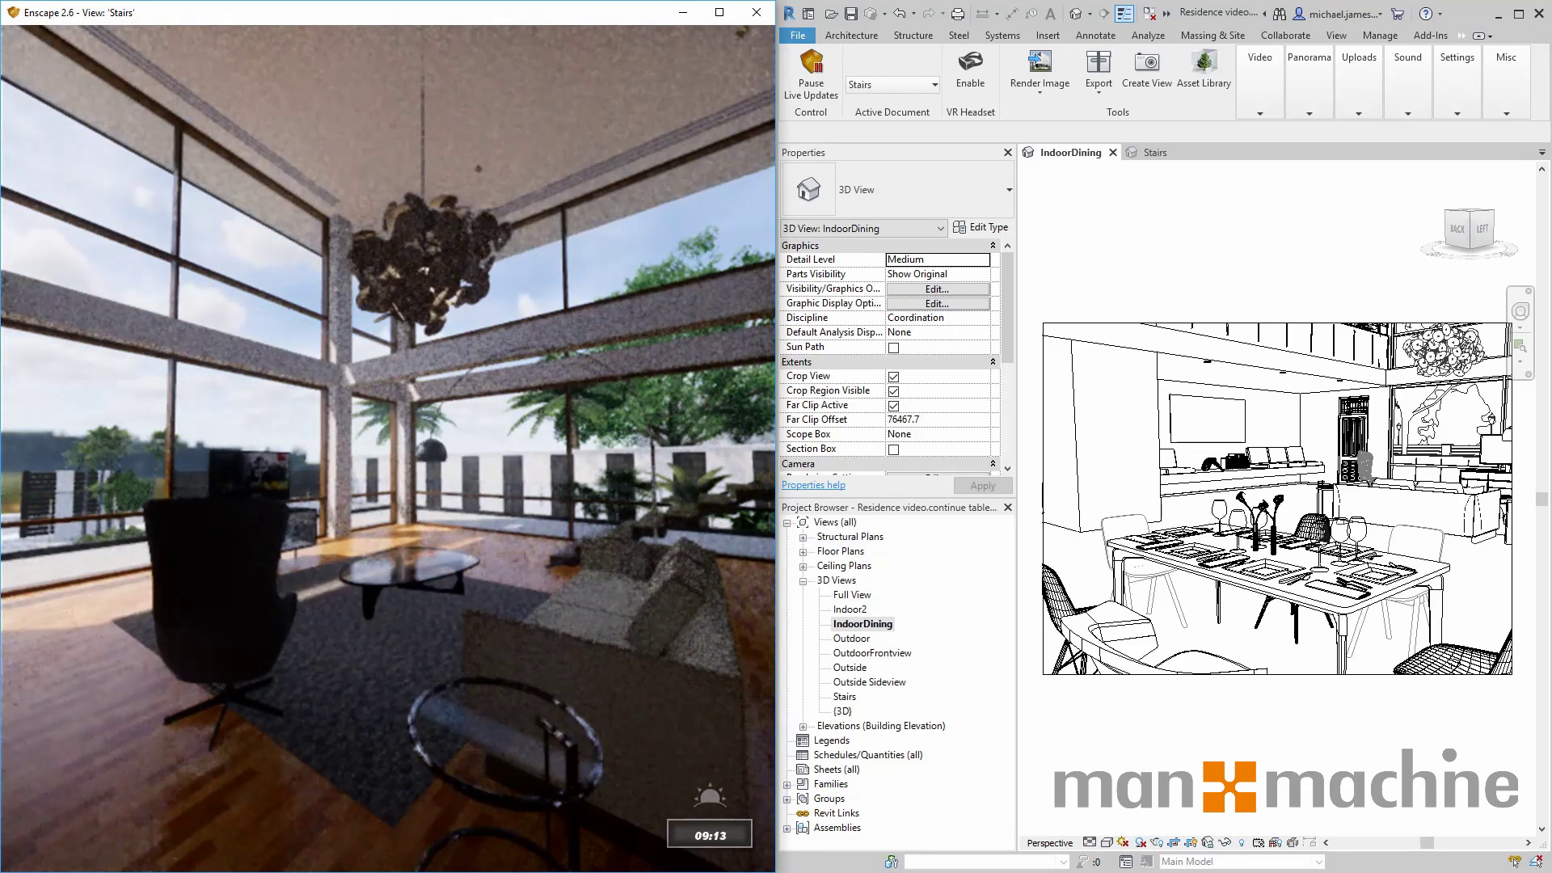
key(u)
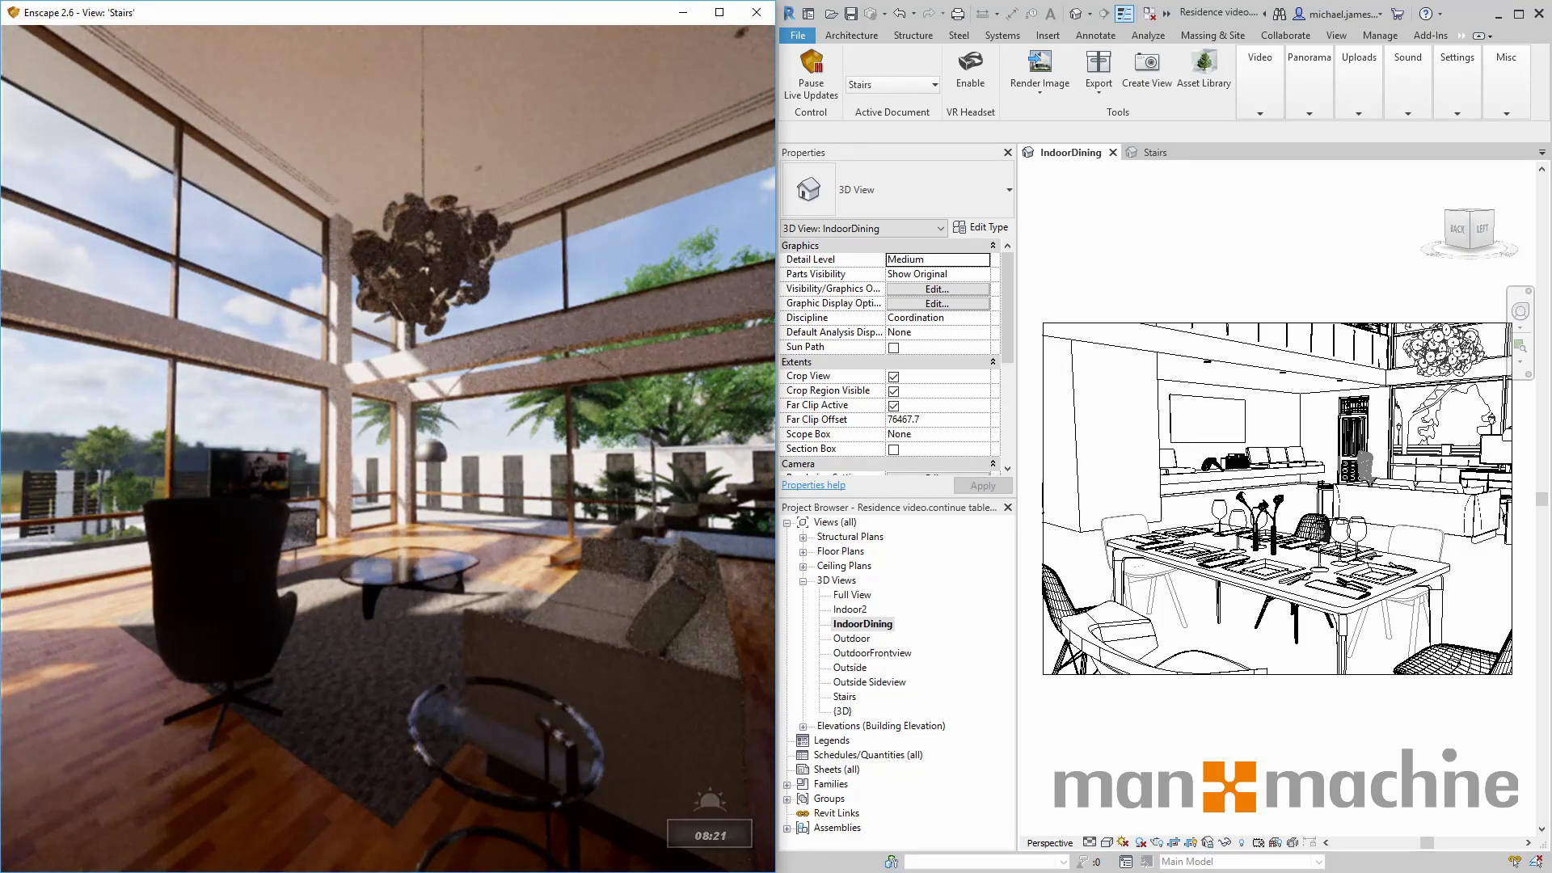
Advance the time of day through the afternoon to 19:04 to show the living area at night.
key(i)
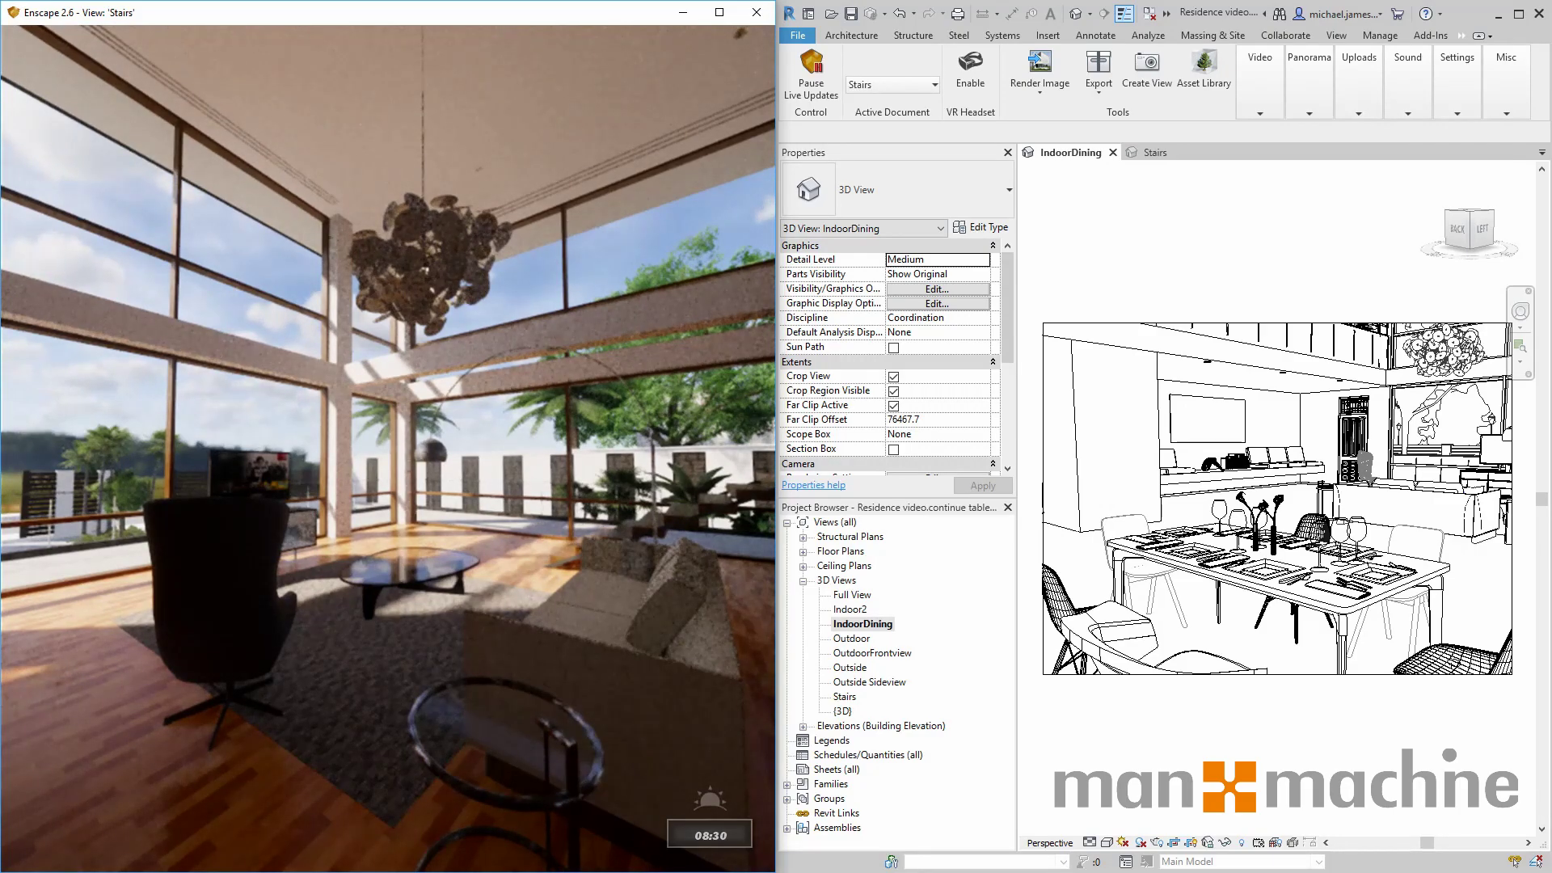
key(i)
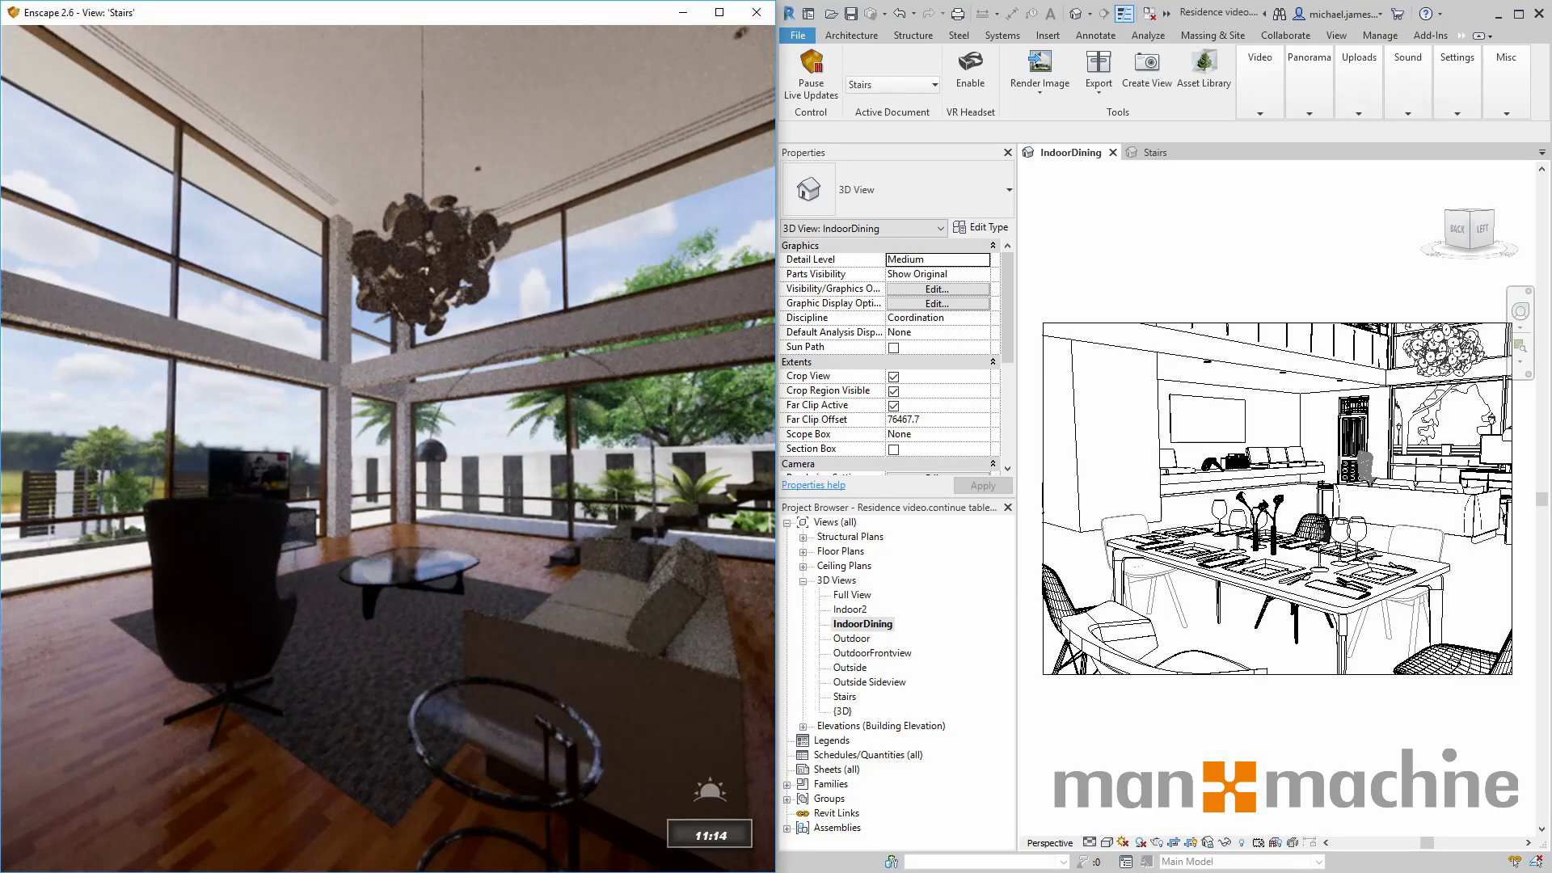
key(i)
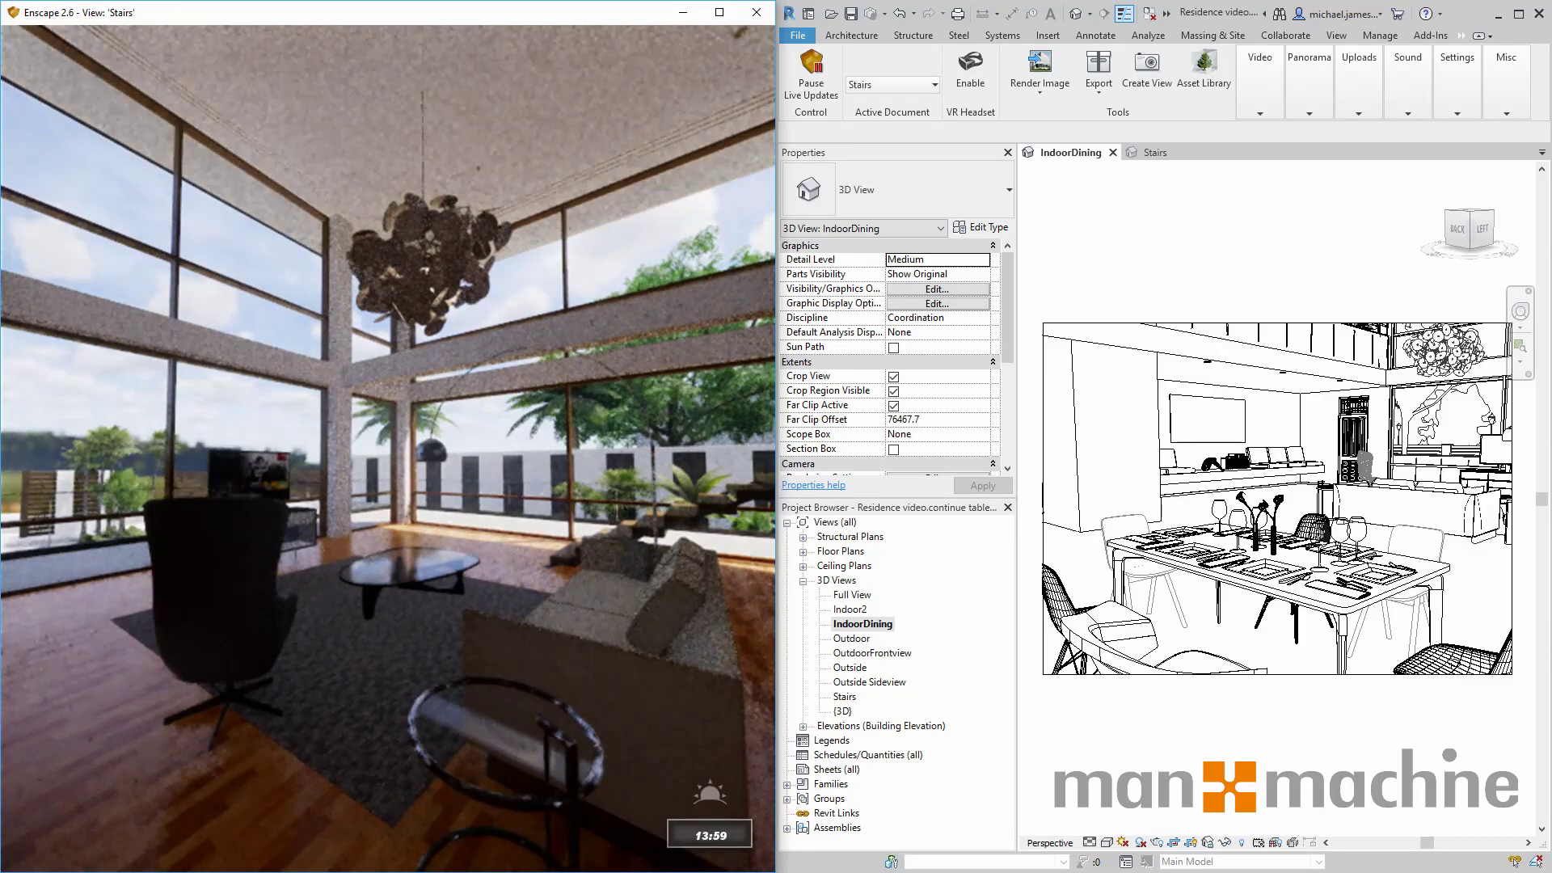
key(i)
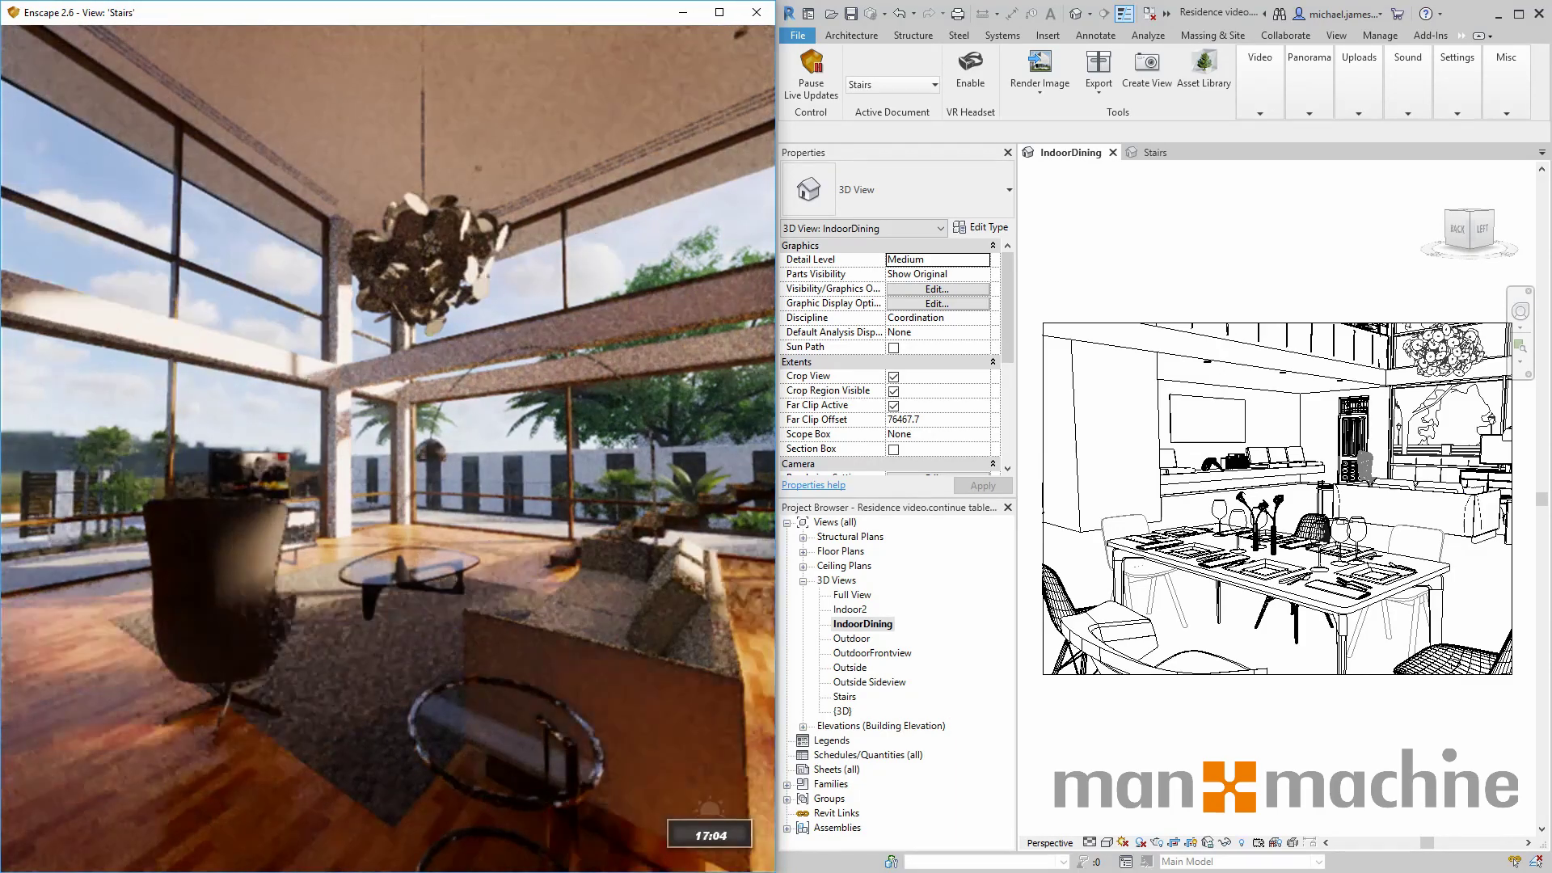
key(i)
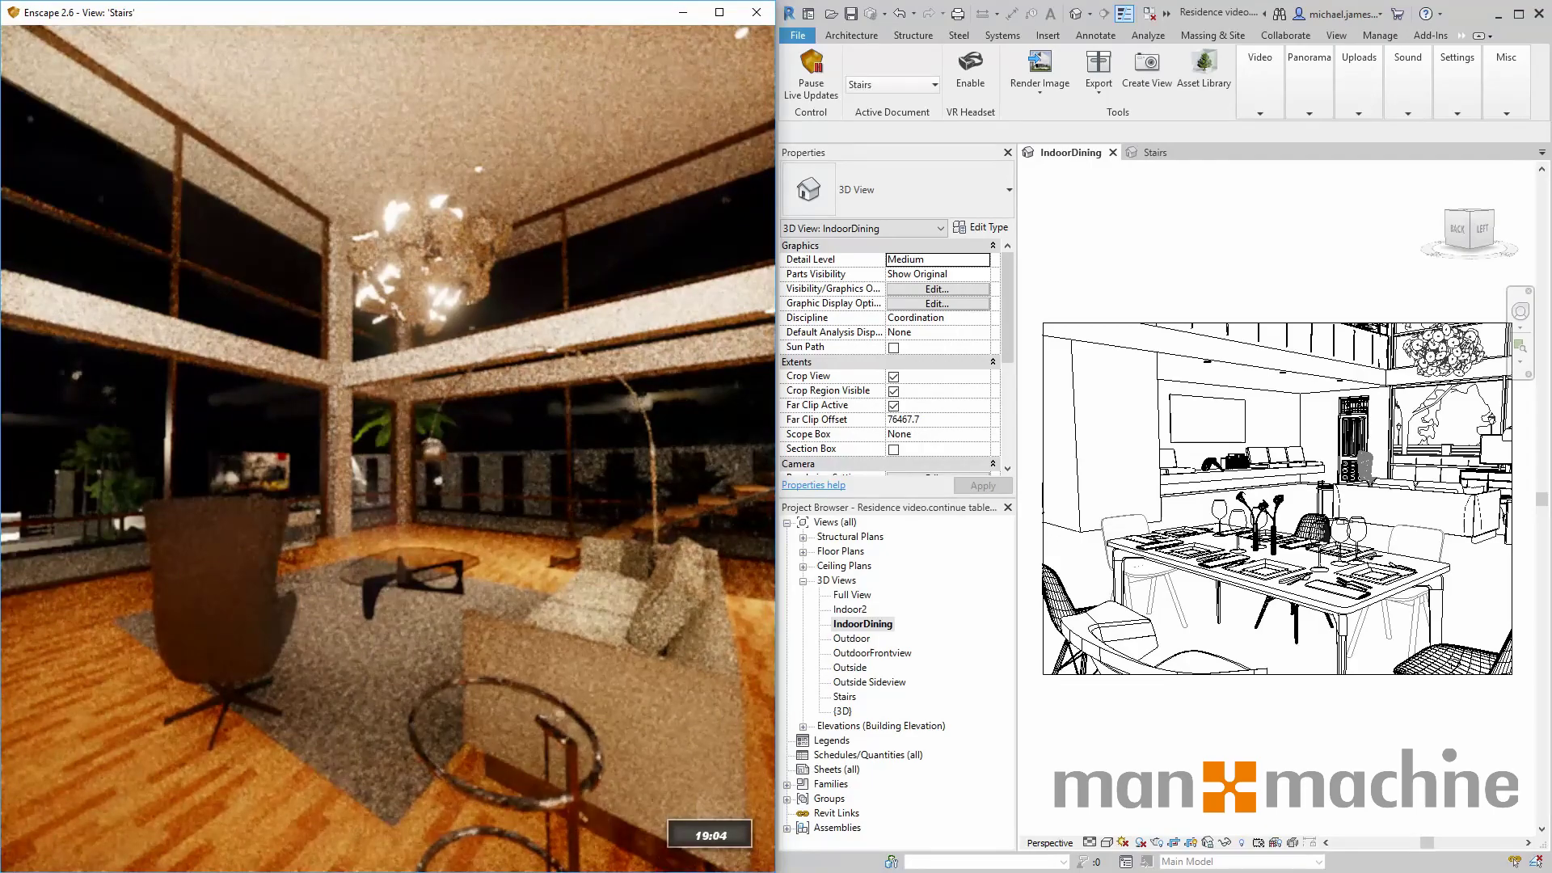